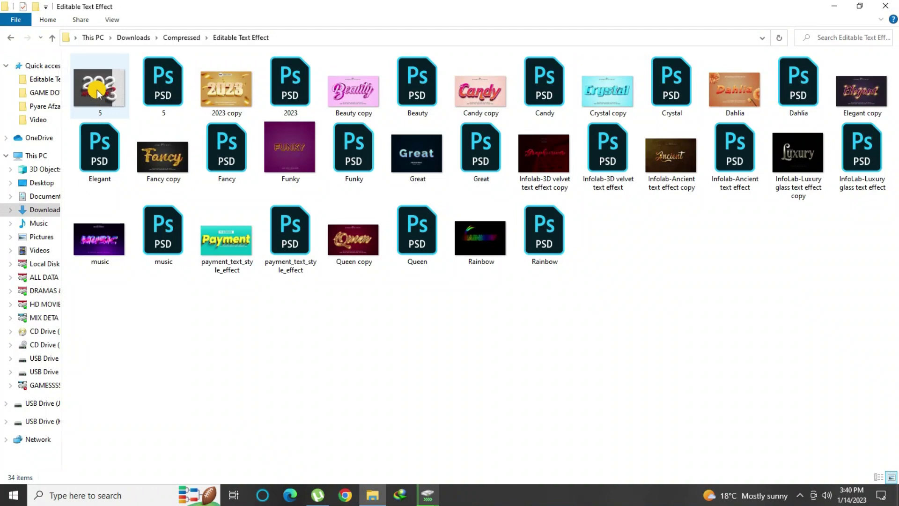
# Step: Open the 5 preview image from the Editable Text Effect folder in Photos
pyautogui.doubleClick(97, 89)
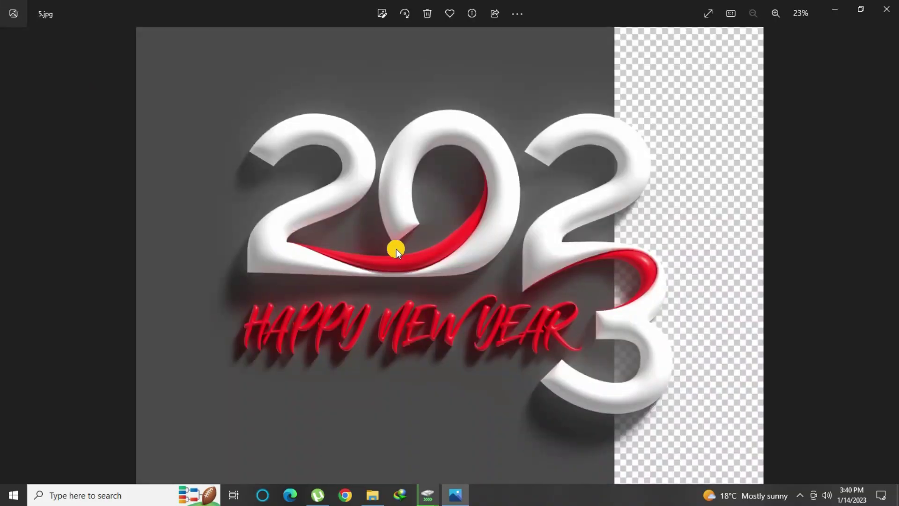
# Step: Zoom into the 2023 and 3 previews, panning to show the full 3 lettering
pyautogui.scroll(1, 396, 248)
pyautogui.scroll(2, 396, 249)
pyautogui.scroll(-3, 401, 248)
pyautogui.press('Right')
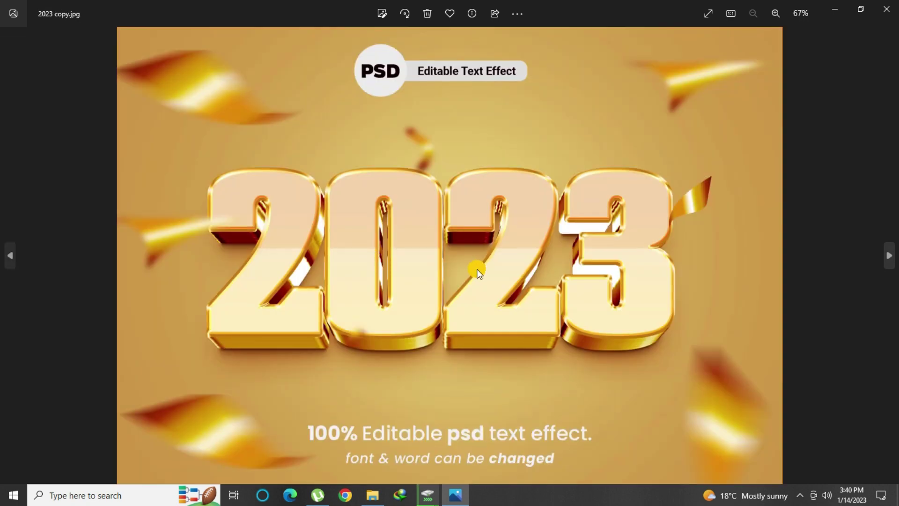
pyautogui.scroll(2, 479, 268)
pyautogui.moveTo(488, 267); pyautogui.dragTo(292, 264)
pyautogui.scroll(-2, 337, 243)
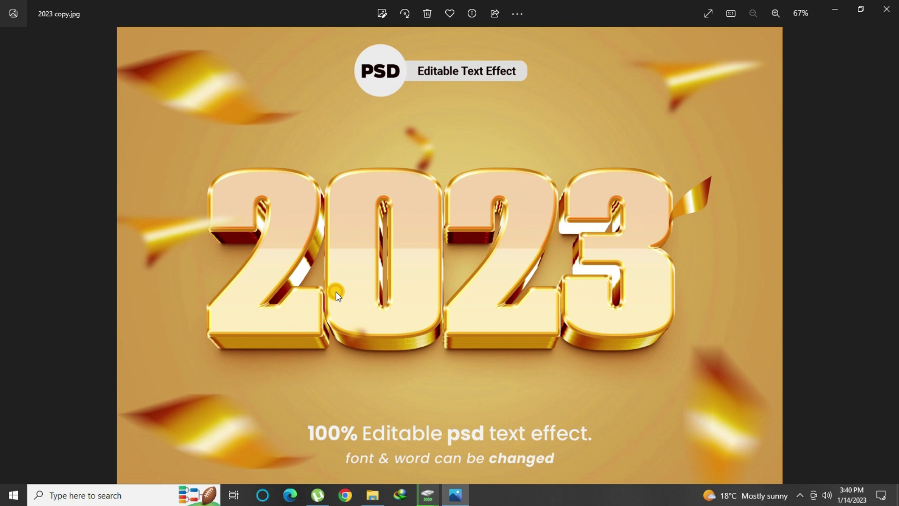
# Step: Zoom in on the Beauty preview and pan across its whole lettering
pyautogui.press('Right')
pyautogui.scroll(1, 341, 271)
pyautogui.scroll(1, 236, 264)
pyautogui.moveTo(236, 264)
pyautogui.mouseDown()
pyautogui.moveTo(403, 281)
pyautogui.moveTo(377, 352)
pyautogui.moveTo(208, 323)
pyautogui.mouseUp()
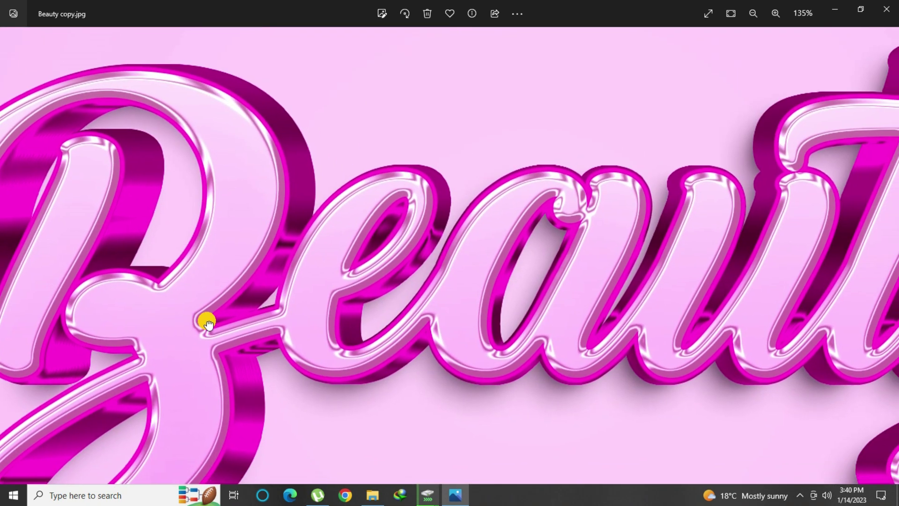
pyautogui.moveTo(417, 337)
pyautogui.mouseDown()
pyautogui.moveTo(226, 315)
pyautogui.moveTo(85, 341)
pyautogui.mouseUp()
pyautogui.moveTo(285, 349)
pyautogui.mouseDown()
pyautogui.moveTo(429, 395)
pyautogui.moveTo(730, 353)
pyautogui.mouseUp()
pyautogui.moveTo(465, 328); pyautogui.dragTo(445, 161)
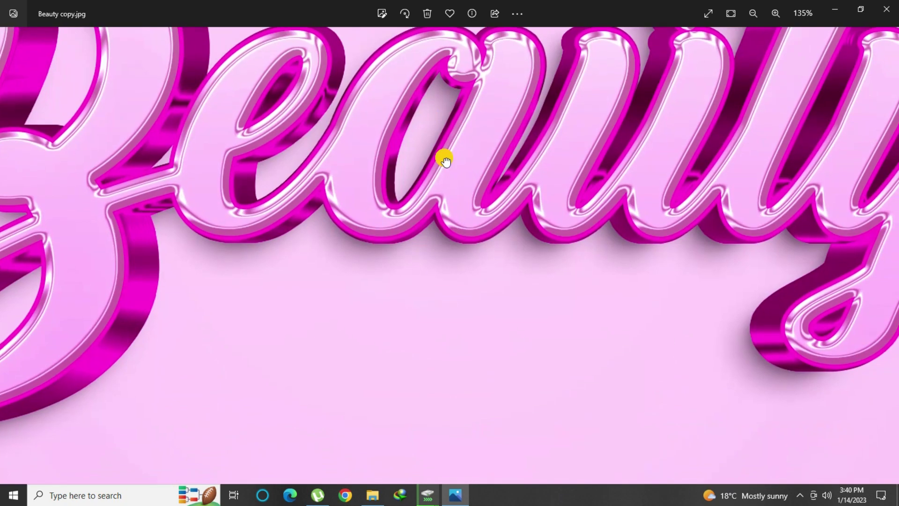
pyautogui.scroll(-2, 672, 226)
pyautogui.scroll(-2, 626, 327)
pyautogui.scroll(-1, 620, 333)
pyautogui.scroll(-2, 353, 316)
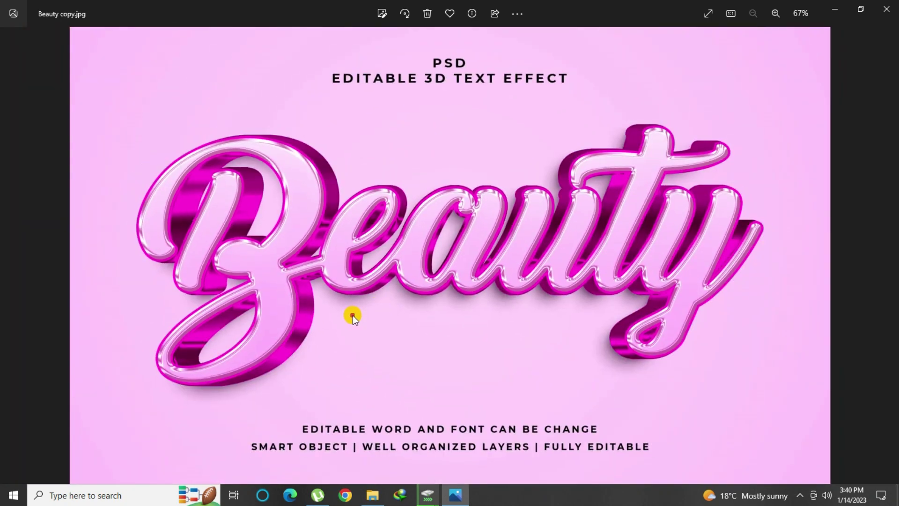
# Step: Enlarge the Candy preview, pan across its lettering, then fit it back in view
pyautogui.press('Right')
pyautogui.scroll(3, 398, 298)
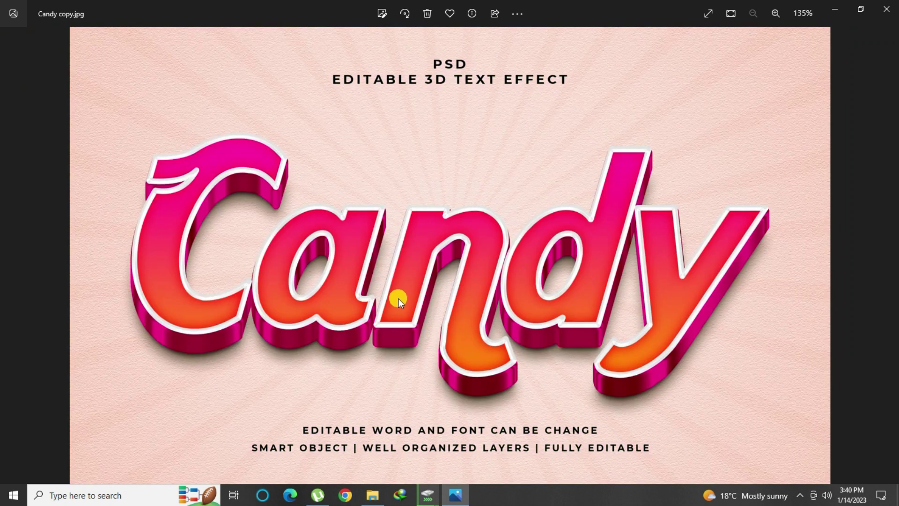
pyautogui.moveTo(269, 273)
pyautogui.mouseDown()
pyautogui.moveTo(381, 353)
pyautogui.moveTo(513, 345)
pyautogui.moveTo(314, 322)
pyautogui.moveTo(220, 335)
pyautogui.mouseUp()
pyautogui.moveTo(508, 343)
pyautogui.mouseDown()
pyautogui.moveTo(412, 315)
pyautogui.moveTo(395, 301)
pyautogui.moveTo(363, 327)
pyautogui.mouseUp()
pyautogui.moveTo(585, 330)
pyautogui.mouseDown()
pyautogui.moveTo(582, 257)
pyautogui.moveTo(517, 342)
pyautogui.moveTo(465, 327)
pyautogui.moveTo(399, 340)
pyautogui.moveTo(461, 364)
pyautogui.mouseUp()
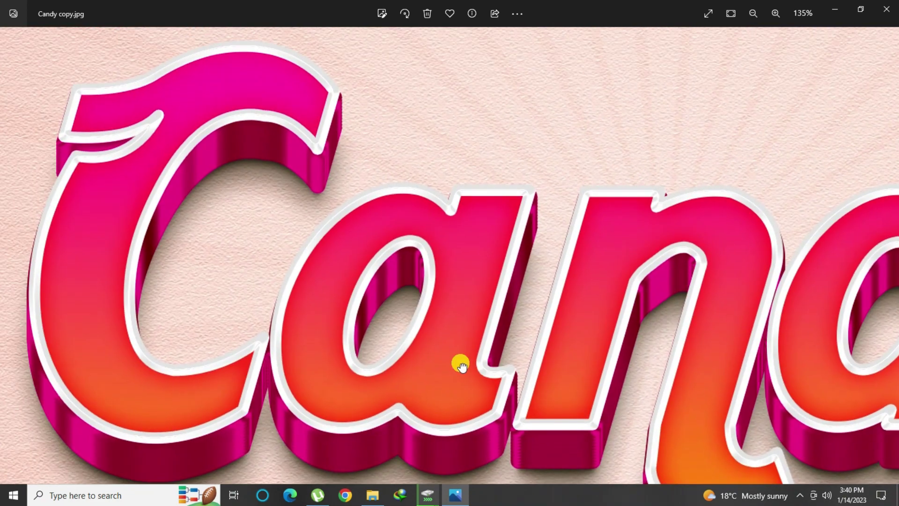
pyautogui.doubleClick(391, 323)
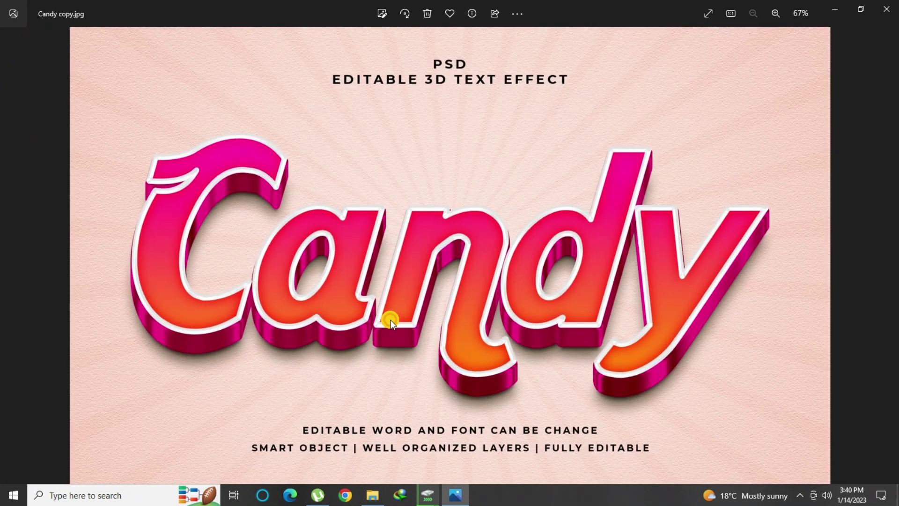
pyautogui.scroll(-1, 391, 320)
# Step: Enlarge the Crystal lettering, pan to its end, then fit it back in view
pyautogui.doubleClick(312, 271)
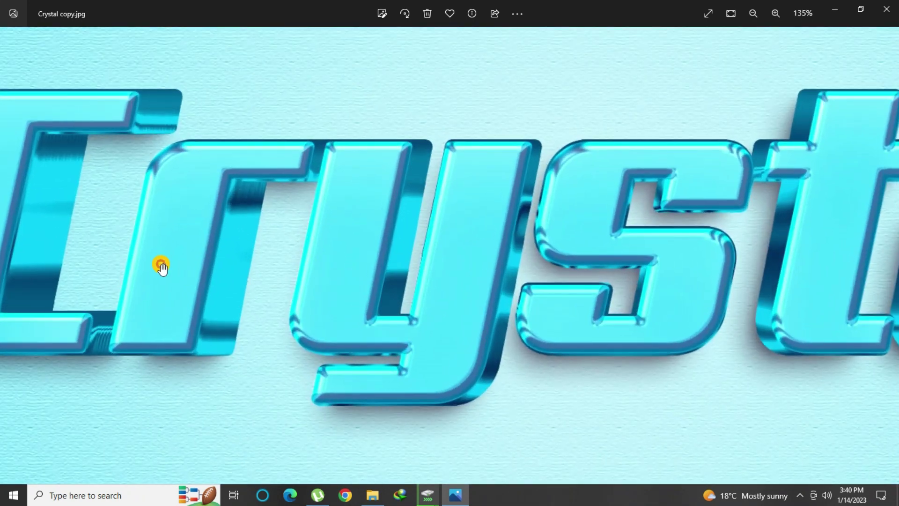
pyautogui.moveTo(161, 263); pyautogui.dragTo(358, 297)
pyautogui.moveTo(593, 315); pyautogui.dragTo(506, 327)
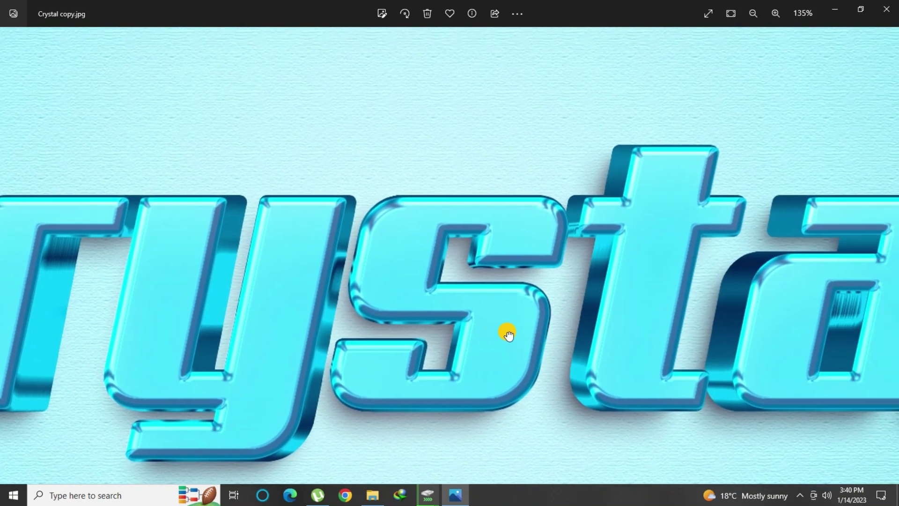
pyautogui.moveTo(626, 317); pyautogui.dragTo(477, 335)
pyautogui.moveTo(693, 330); pyautogui.dragTo(474, 296)
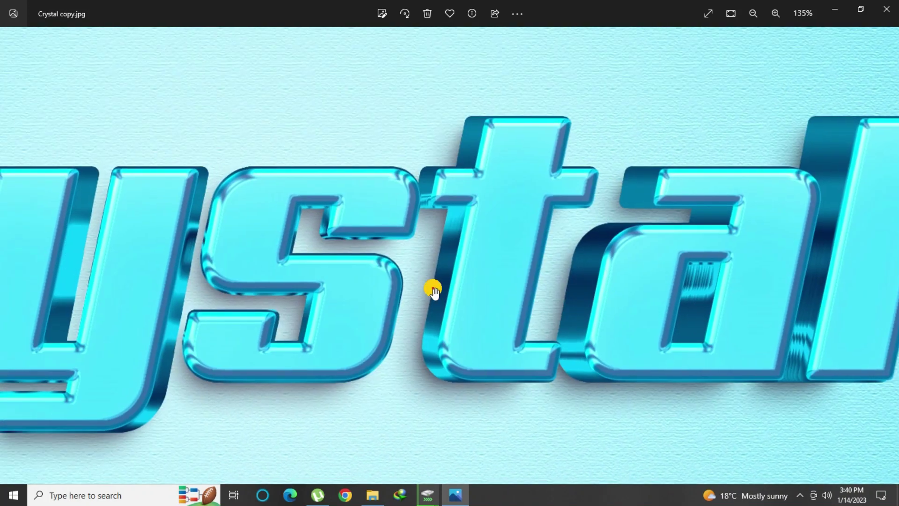
pyautogui.doubleClick(405, 282)
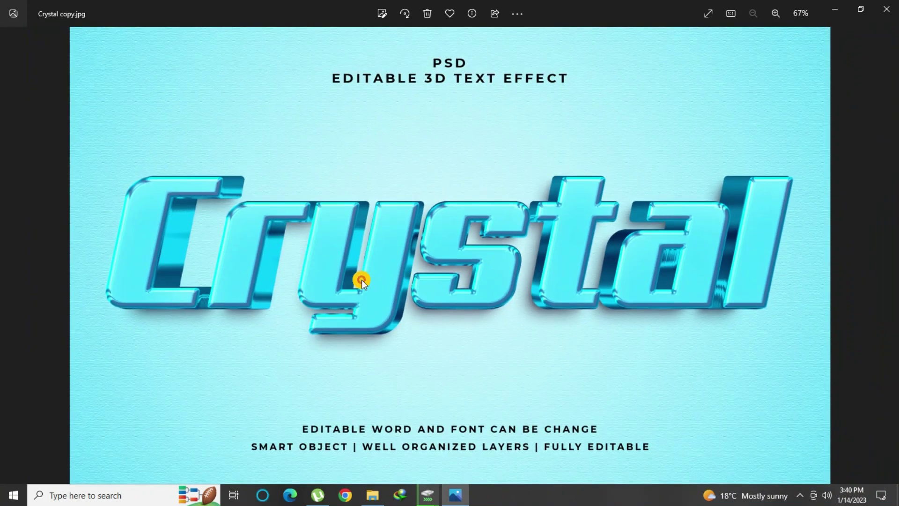
# Step: Zoom in on the Dahlia preview to see the whole word, then fit it back
pyautogui.press('Right')
pyautogui.doubleClick(375, 271)
pyautogui.moveTo(223, 253)
pyautogui.mouseDown()
pyautogui.moveTo(305, 259)
pyautogui.moveTo(165, 280)
pyautogui.mouseUp()
pyautogui.moveTo(538, 309); pyautogui.dragTo(463, 311)
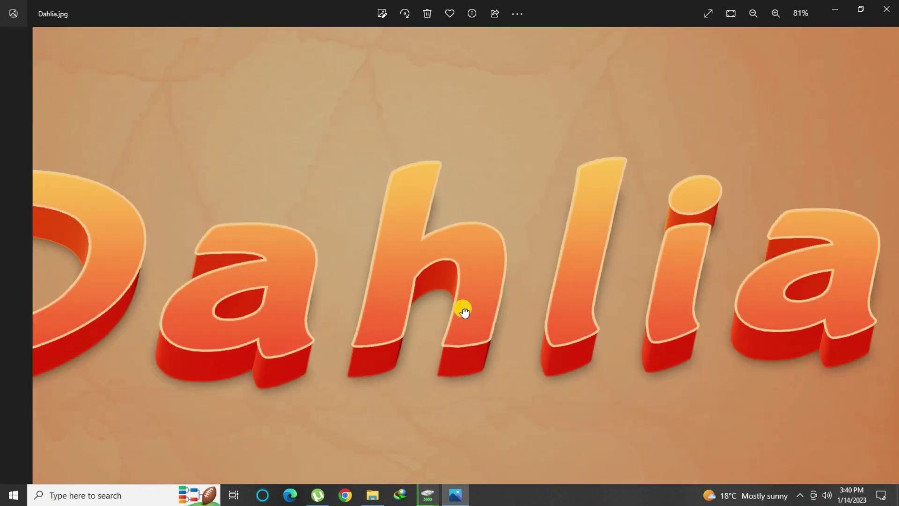
pyautogui.doubleClick(463, 312)
# Step: Inspect the Elegant preview up close, then advance to the Fancy preview
pyautogui.press('Right')
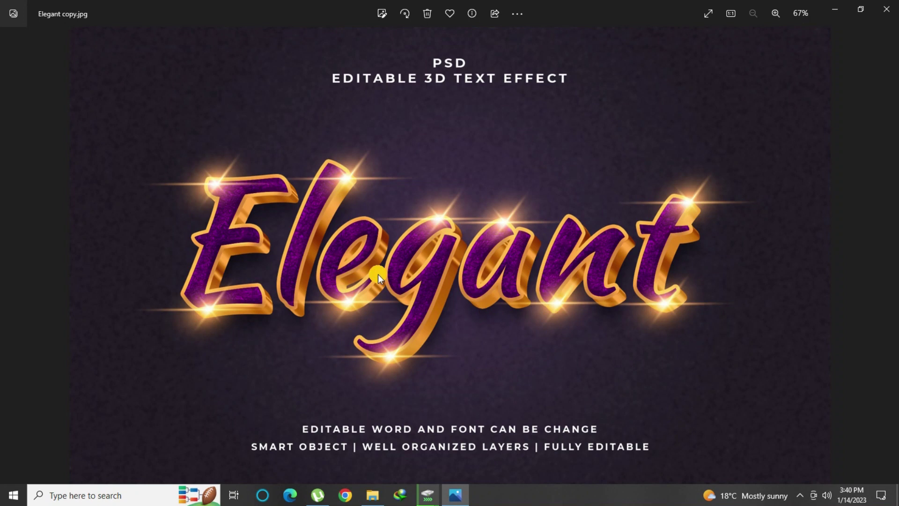
pyautogui.doubleClick(378, 277)
pyautogui.moveTo(197, 273); pyautogui.dragTo(287, 288)
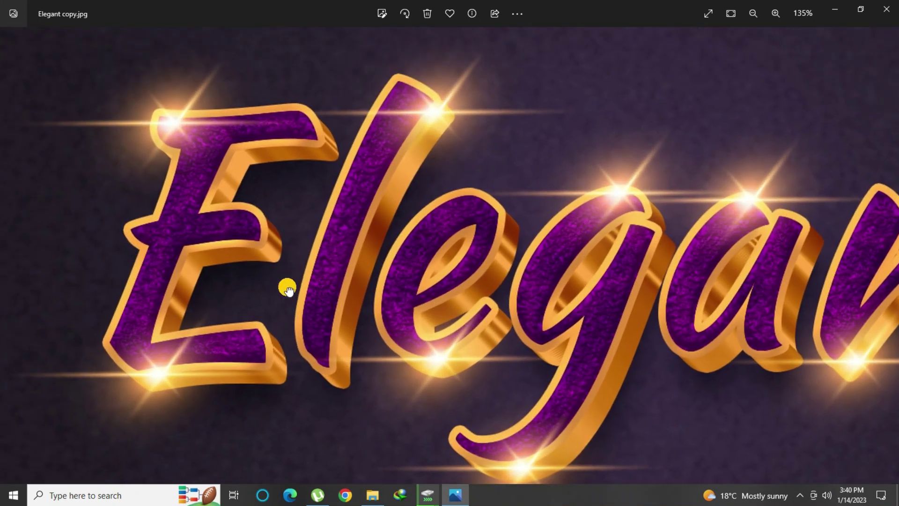
pyautogui.hscroll(3, 287, 289)
pyautogui.hscroll(5, 308, 297)
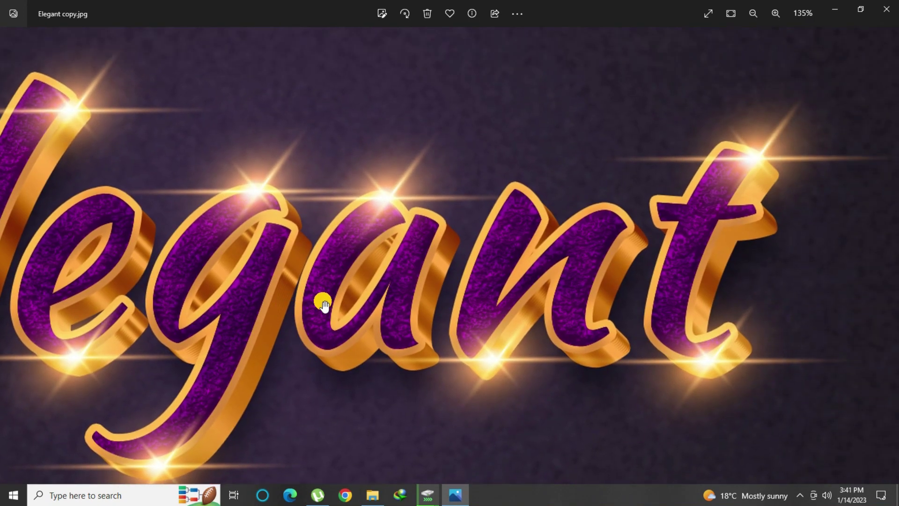
pyautogui.doubleClick(323, 301)
pyautogui.press('Right')
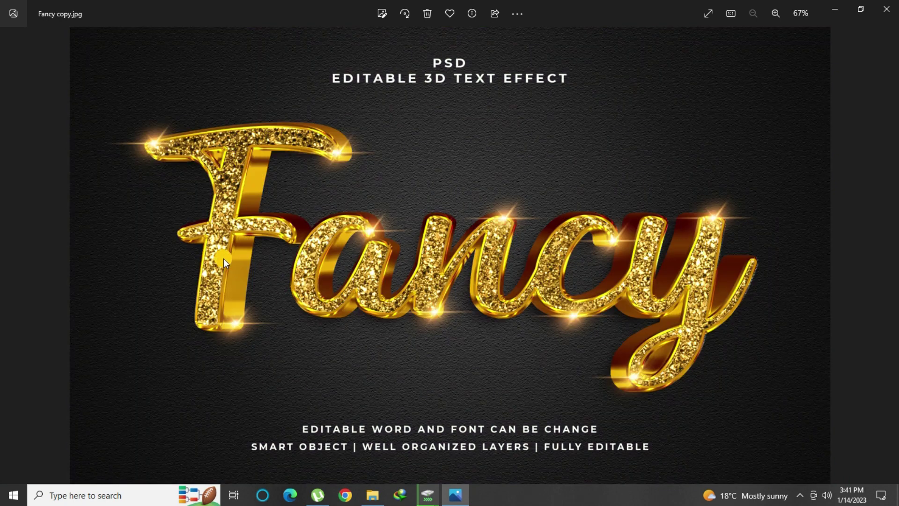
# Step: Zoom in on the Fancy and Funky previews, fitting each back afterwards
pyautogui.doubleClick(223, 258)
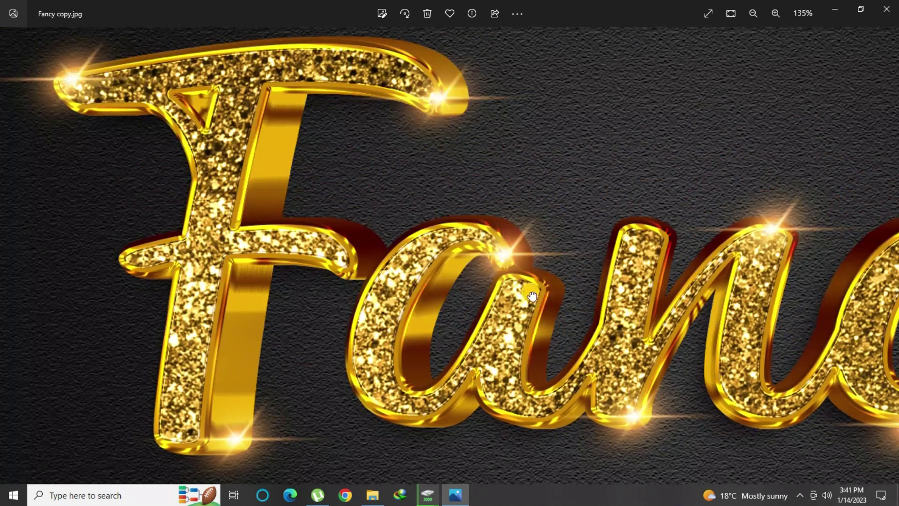
pyautogui.hscroll(5, 532, 295)
pyautogui.hscroll(5, 462, 281)
pyautogui.doubleClick(509, 293)
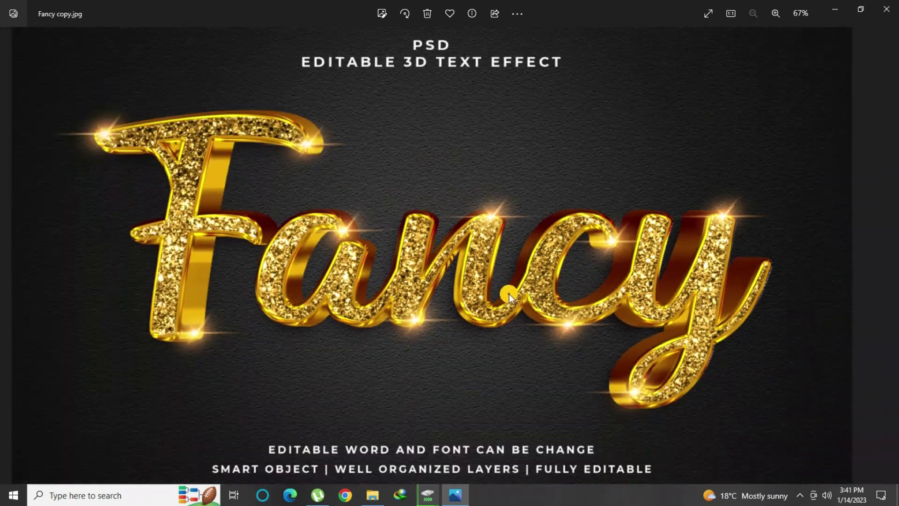
pyautogui.press('Right')
pyautogui.doubleClick(442, 269)
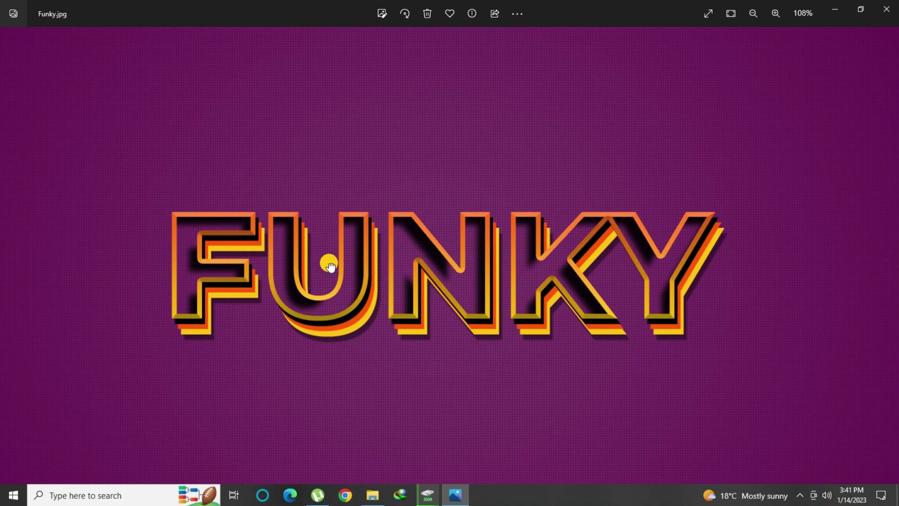
pyautogui.doubleClick(330, 266)
# Step: Inspect the Great and 3D velvet previews up close
pyautogui.press('Right')
pyautogui.doubleClick(534, 293)
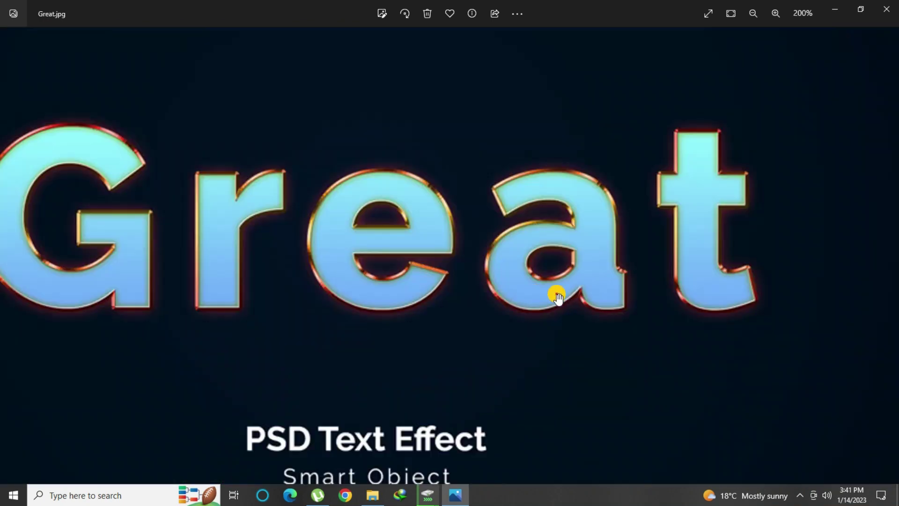
pyautogui.moveTo(554, 295); pyautogui.dragTo(662, 301)
pyautogui.doubleClick(473, 283)
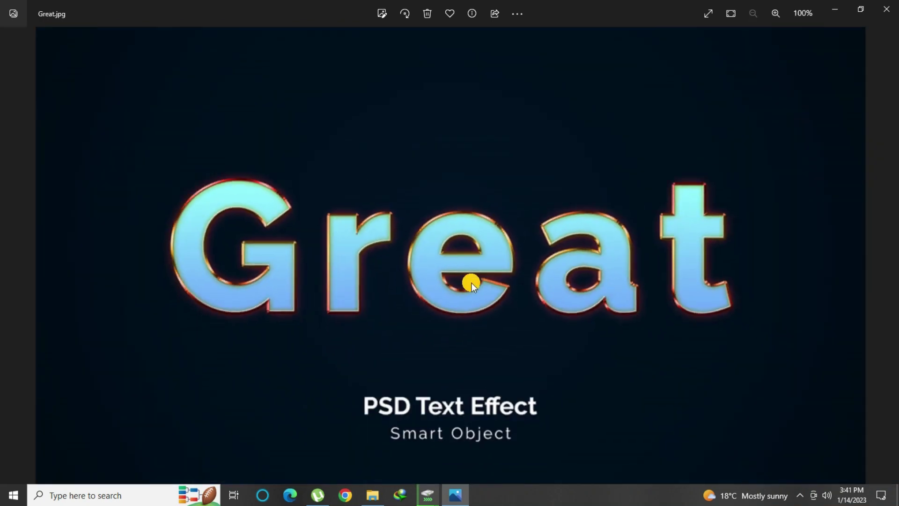
pyautogui.press('Right')
pyautogui.doubleClick(487, 274)
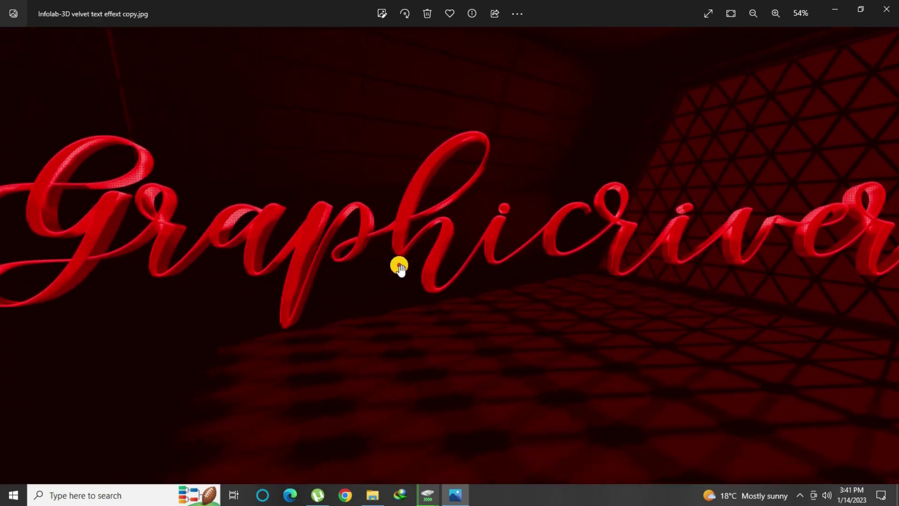
pyautogui.moveTo(399, 263); pyautogui.dragTo(382, 318)
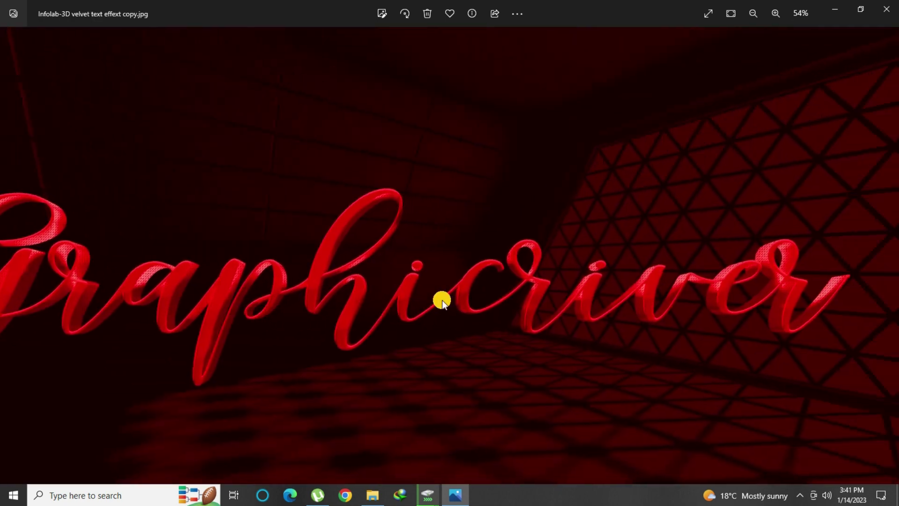
pyautogui.doubleClick(441, 301)
# Step: Inspect the Ancient and Luxury previews up close
pyautogui.press('Right')
pyautogui.doubleClick(450, 278)
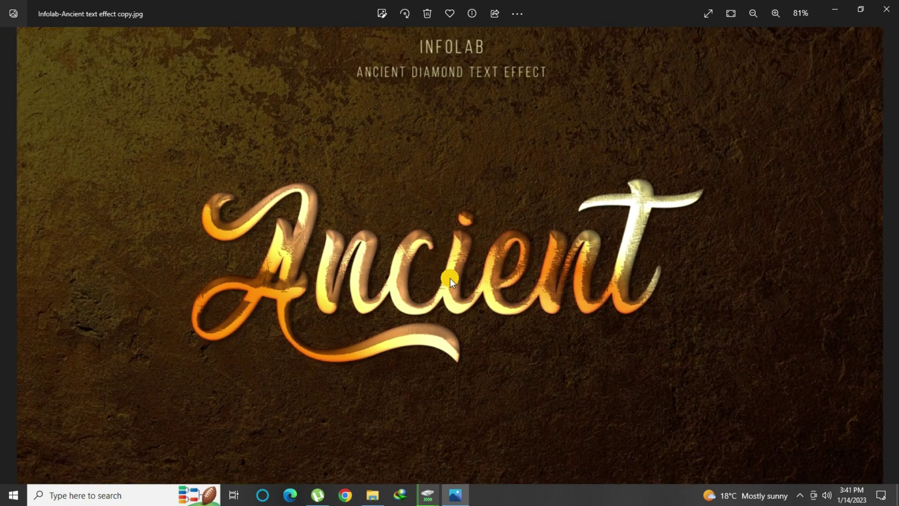
pyautogui.moveTo(285, 285); pyautogui.dragTo(331, 291)
pyautogui.moveTo(518, 296); pyautogui.dragTo(367, 297)
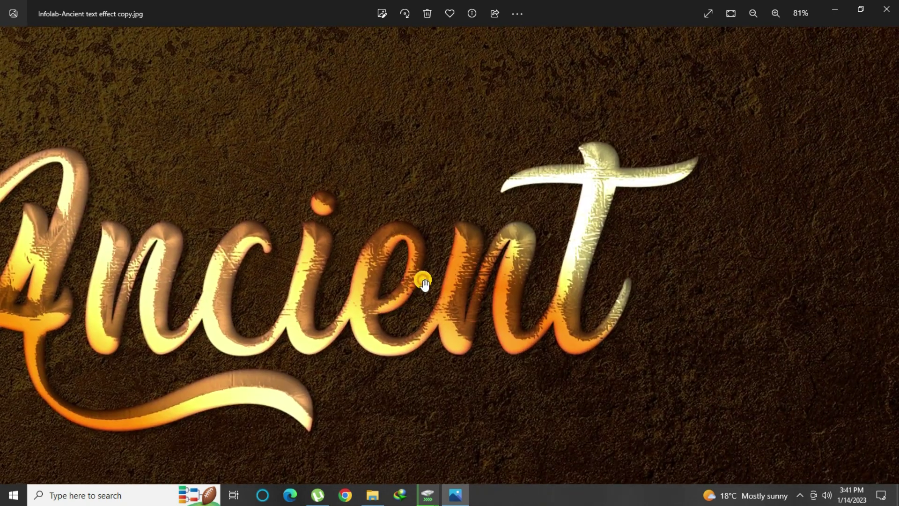
pyautogui.doubleClick(423, 281)
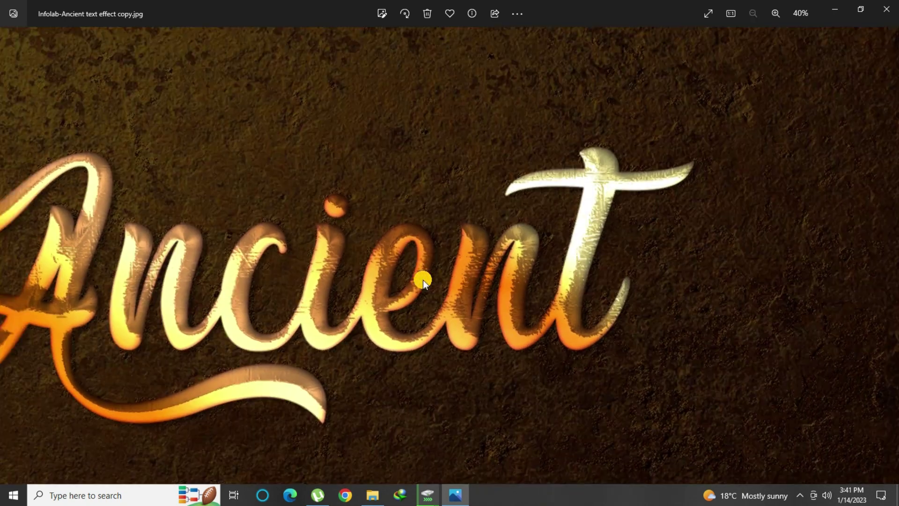
pyautogui.press('Right')
pyautogui.doubleClick(436, 328)
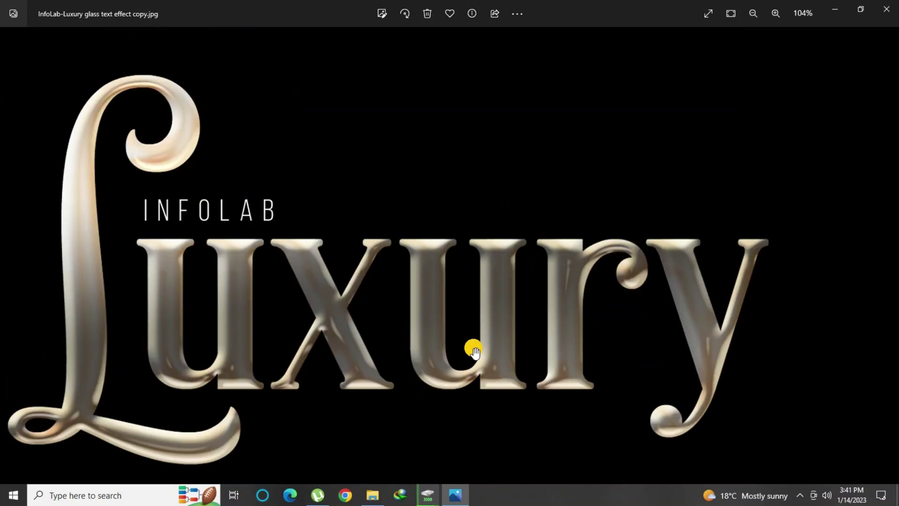
pyautogui.doubleClick(474, 348)
# Step: Zoom in and pan across the music and Payment preview lettering
pyautogui.press('Right')
pyautogui.doubleClick(471, 318)
pyautogui.moveTo(447, 323)
pyautogui.mouseDown()
pyautogui.moveTo(449, 305)
pyautogui.moveTo(514, 315)
pyautogui.moveTo(541, 301)
pyautogui.moveTo(410, 328)
pyautogui.mouseUp()
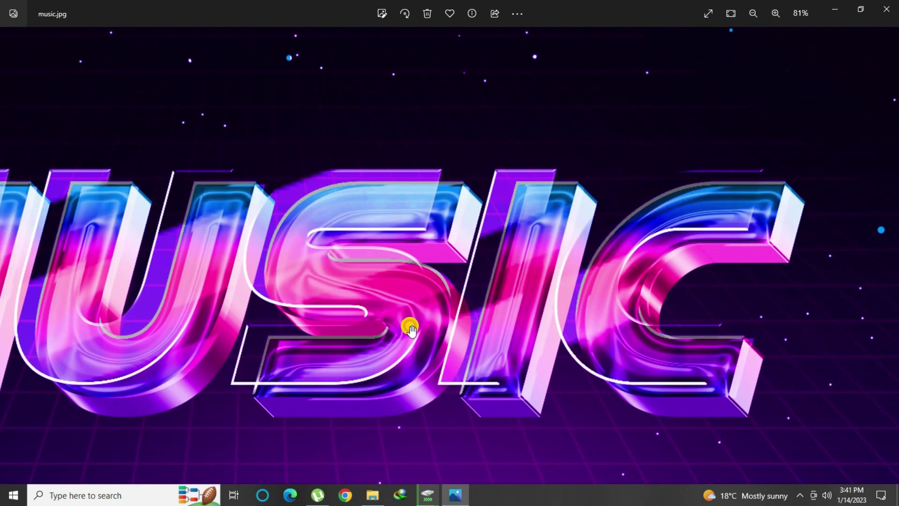
pyautogui.doubleClick(410, 328)
pyautogui.press('Right')
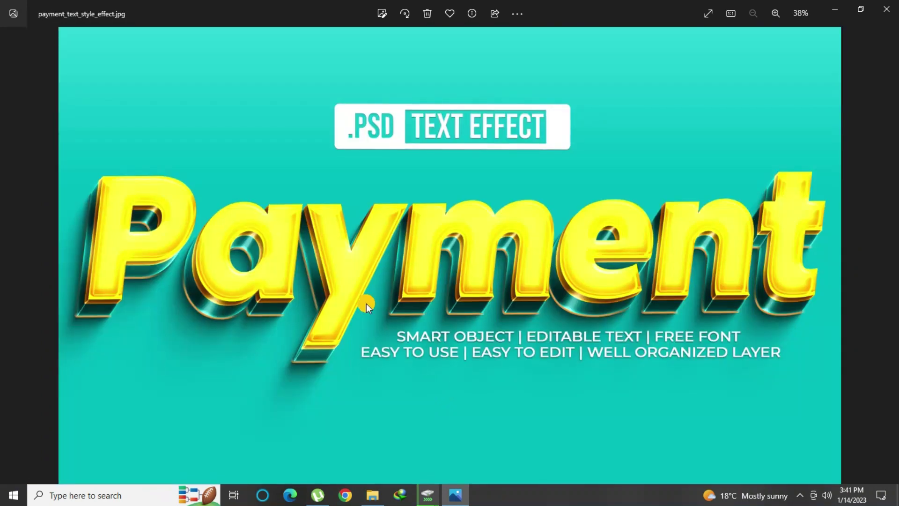
pyautogui.doubleClick(347, 290)
pyautogui.moveTo(221, 261); pyautogui.dragTo(401, 291)
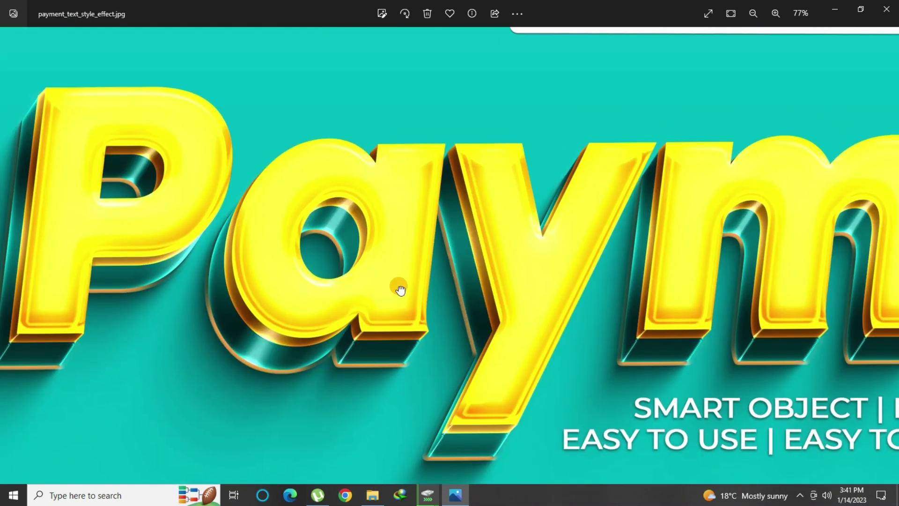
pyautogui.moveTo(612, 282); pyautogui.dragTo(441, 286)
pyautogui.moveTo(581, 281); pyautogui.dragTo(424, 305)
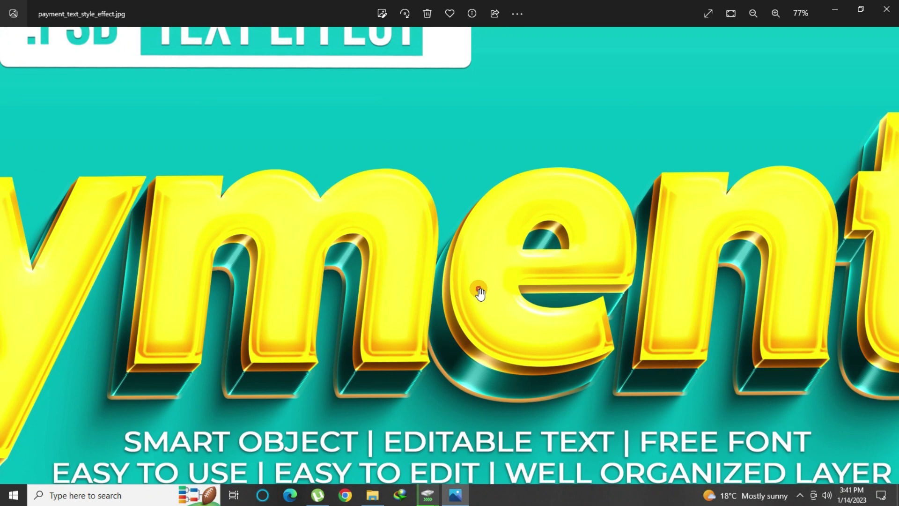
pyautogui.doubleClick(479, 291)
# Step: Zoom in on the glittery Queen preview and pan across its letters
pyautogui.press('Right')
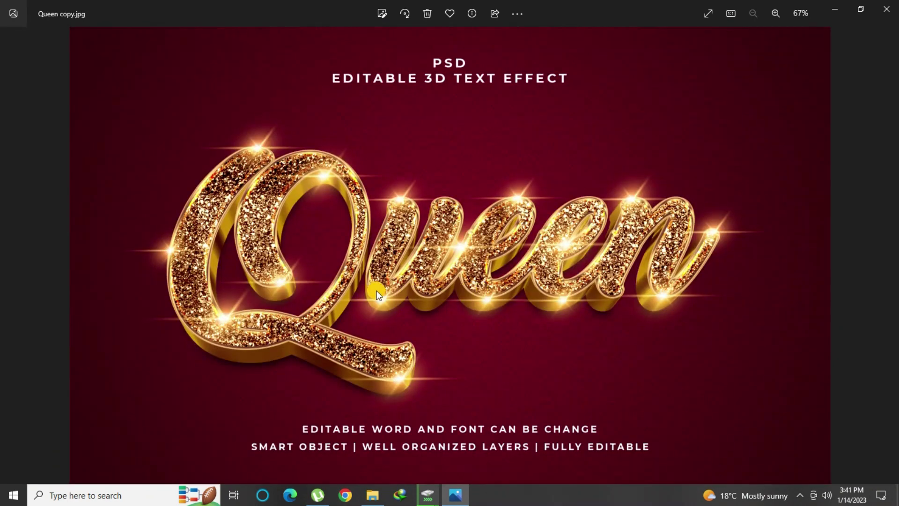
pyautogui.doubleClick(372, 293)
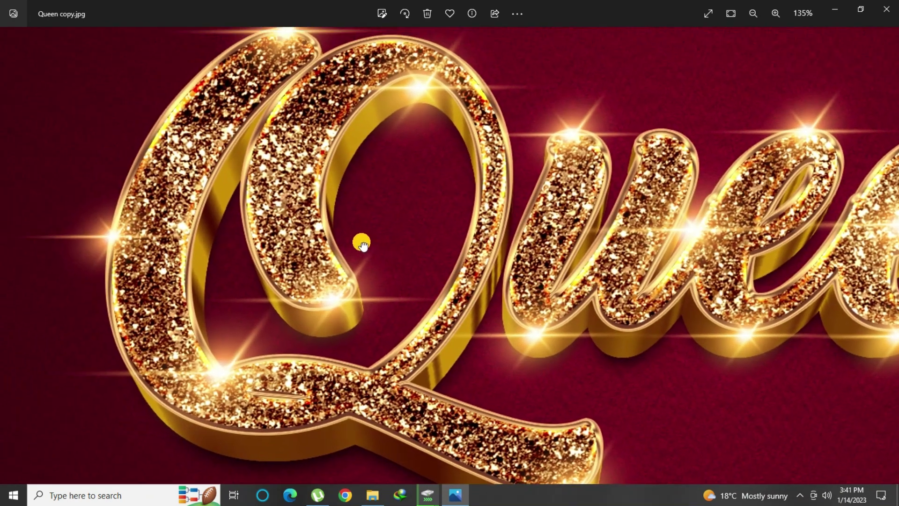
pyautogui.moveTo(372, 293)
pyautogui.mouseDown()
pyautogui.moveTo(152, 276)
pyautogui.moveTo(1, 279)
pyautogui.mouseUp()
pyautogui.moveTo(294, 282); pyautogui.dragTo(183, 257)
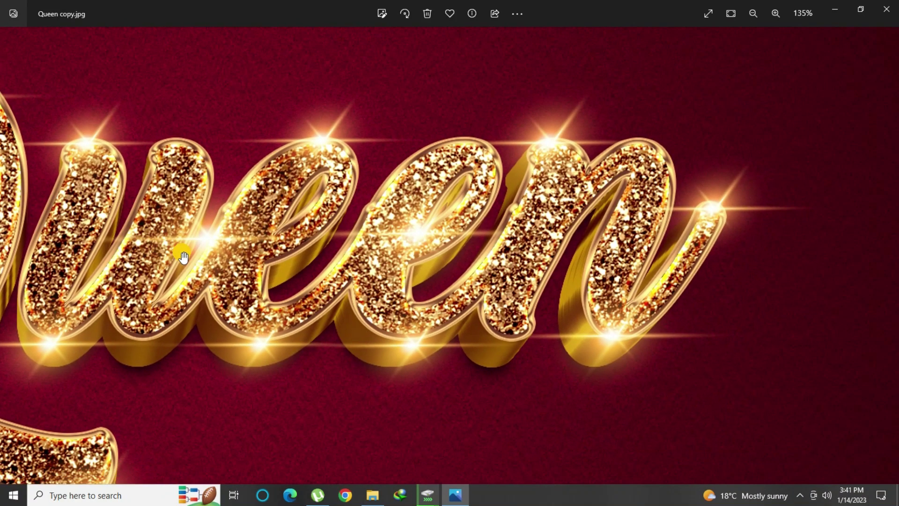
pyautogui.doubleClick(373, 273)
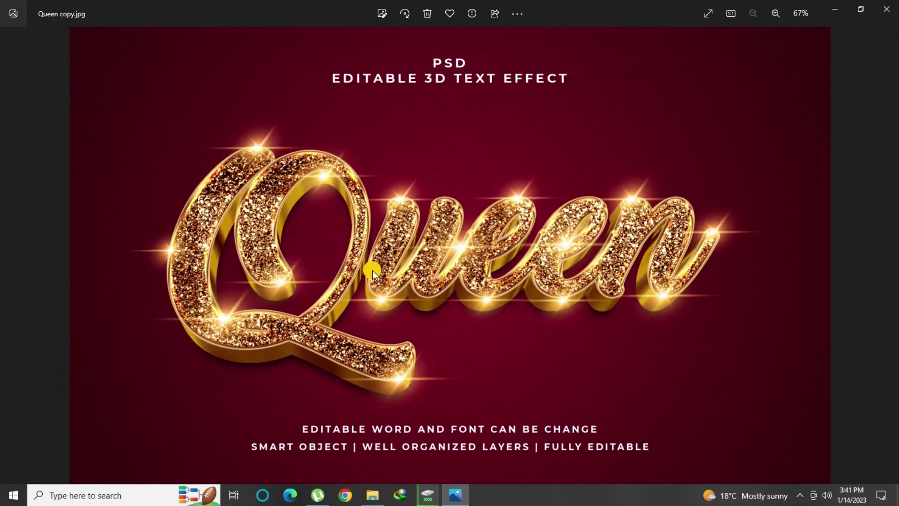
# Step: View the Rainbow preview, then close Photos and clear the folder selection
pyautogui.press('Right')
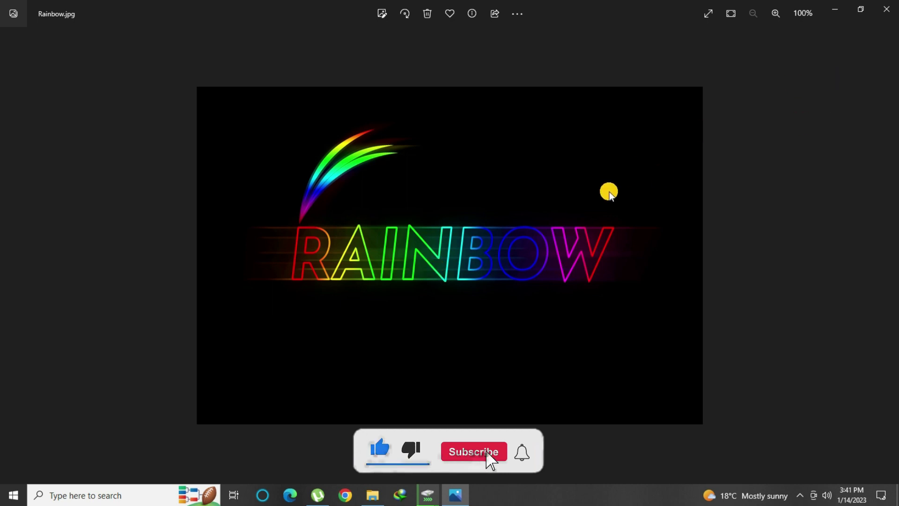
pyautogui.press('Left')
pyautogui.press('Right')
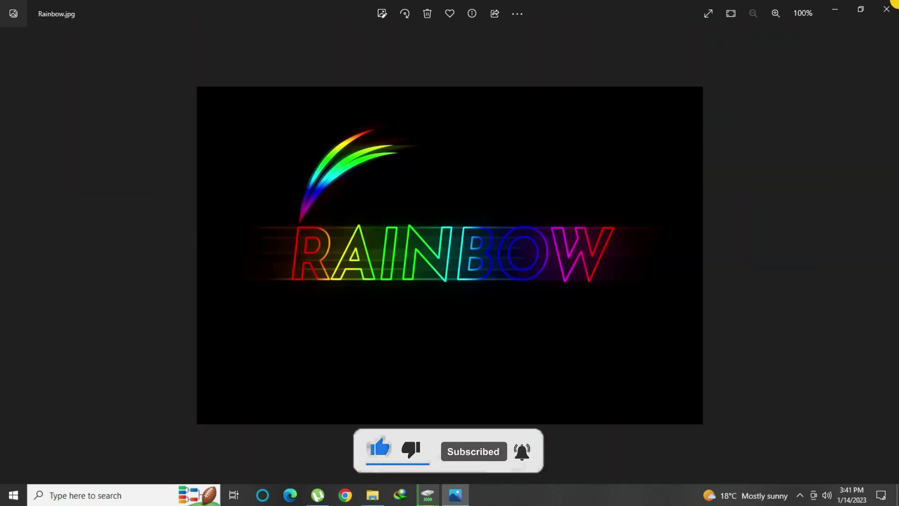
pyautogui.click(886, 9)
pyautogui.click(518, 330)
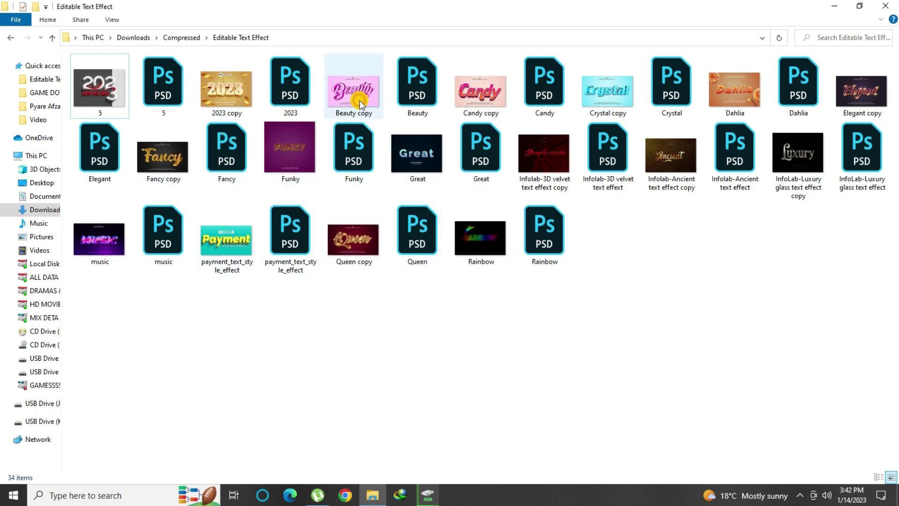
# Step: Launch the Beauty PSD template in Photoshop from the Editable Text Effect folder
pyautogui.click(425, 106)
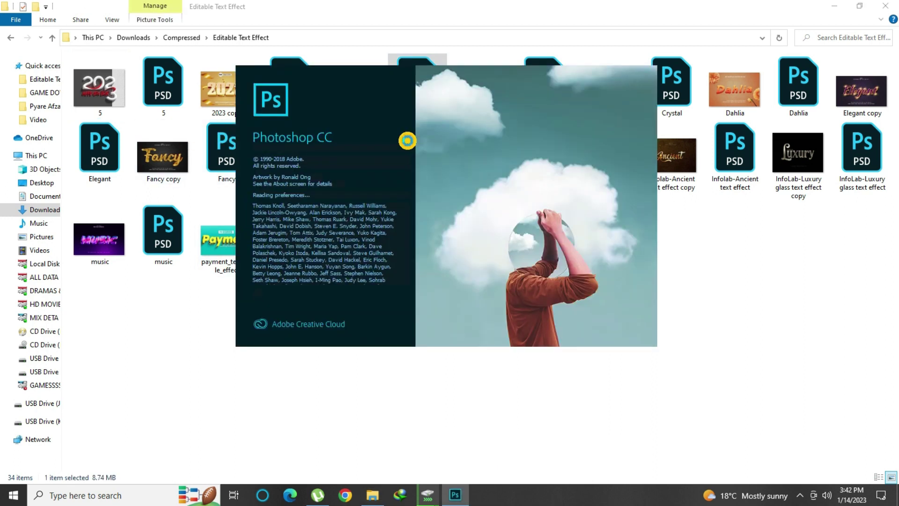
pyautogui.click(362, 368)
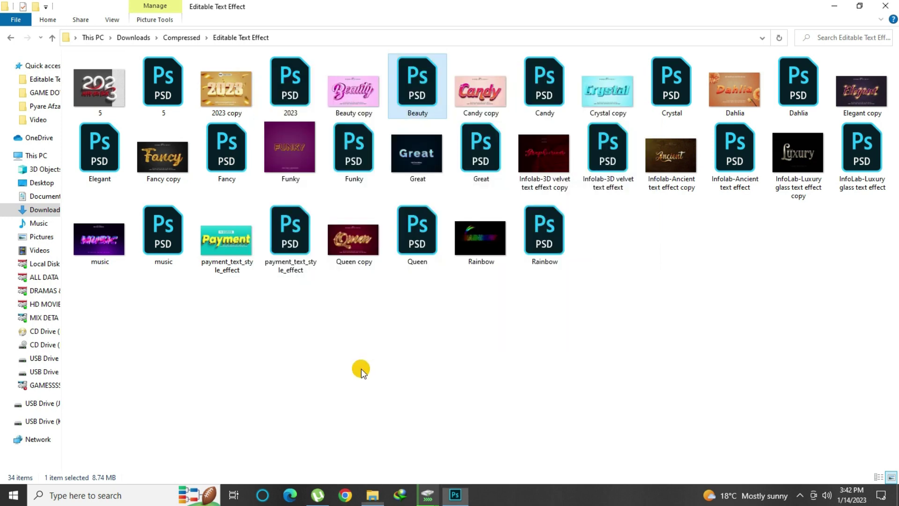
pyautogui.rightClick(372, 354)
pyautogui.press('Escape')
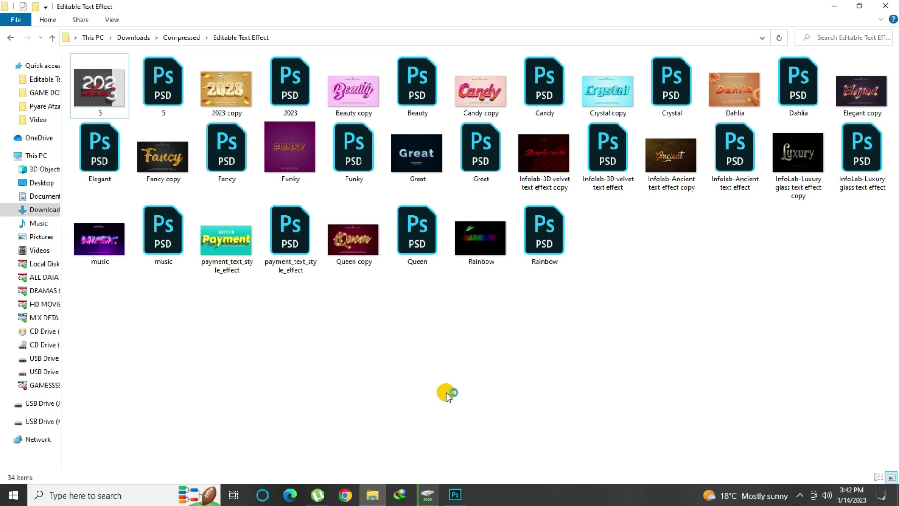
# Step: Skip the text-layer update and open Beauty's PLACE YOUR TEXT smart object via the TEXT and EFFECT groups
pyautogui.click(463, 492)
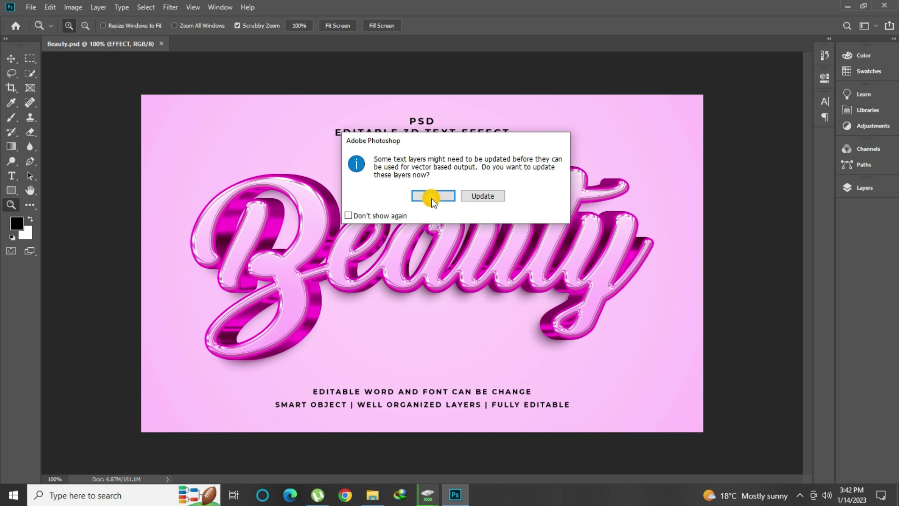
pyautogui.click(431, 199)
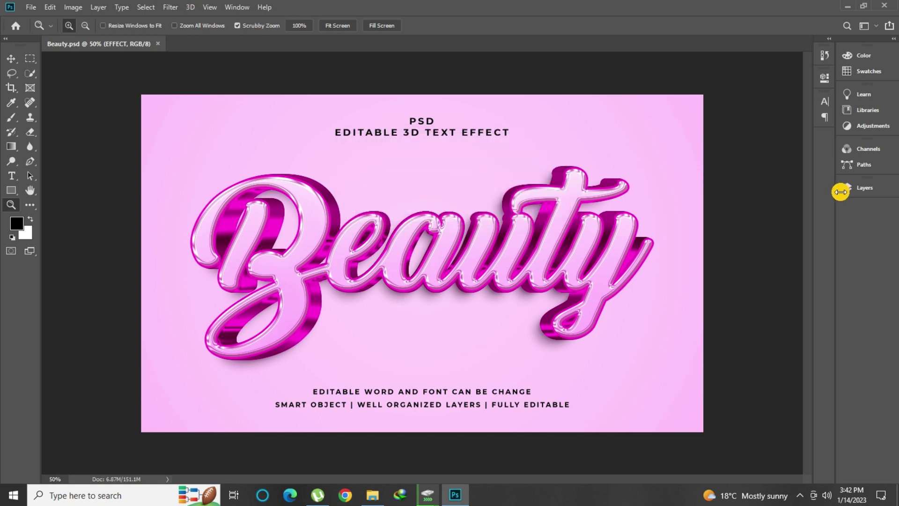
pyautogui.click(849, 192)
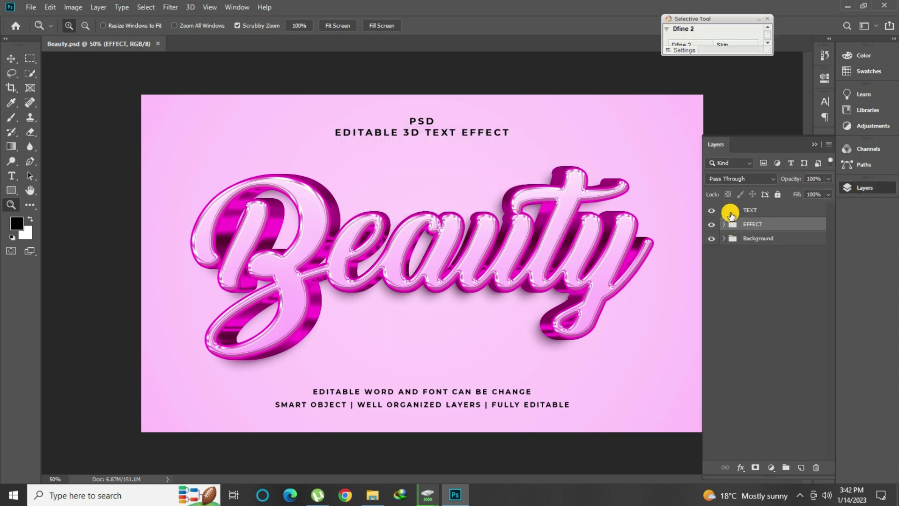
pyautogui.click(723, 211)
pyautogui.click(725, 275)
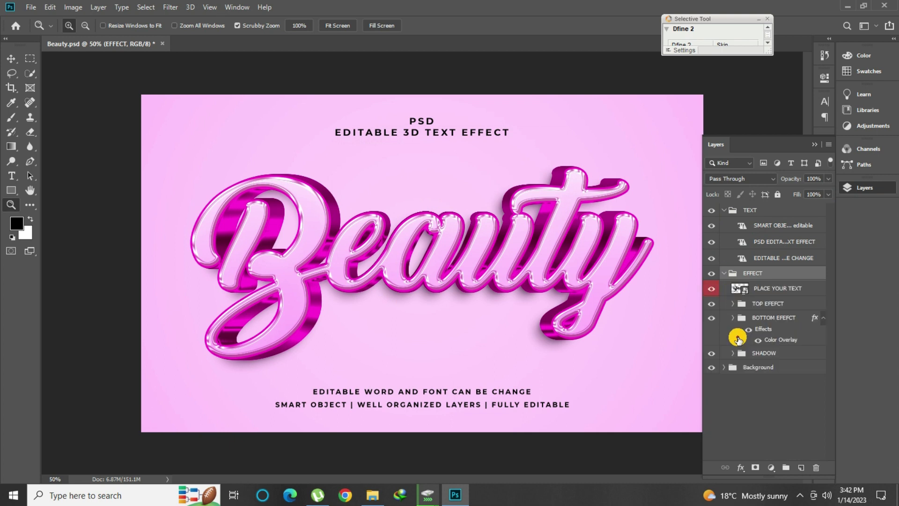
pyautogui.doubleClick(748, 293)
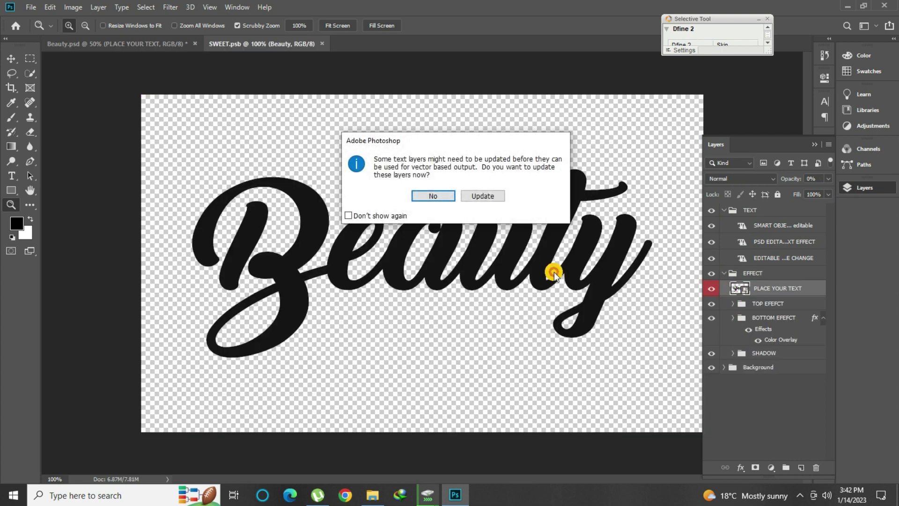
# Step: Replace 'Beauty' with 'Azhar' in SWEET.psb and save it while closing
pyautogui.click(420, 194)
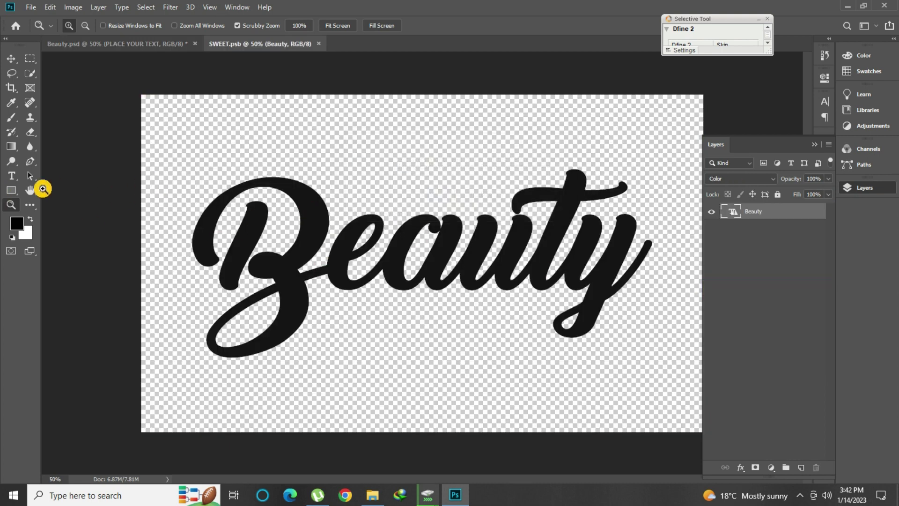
pyautogui.click(10, 176)
pyautogui.click(391, 229)
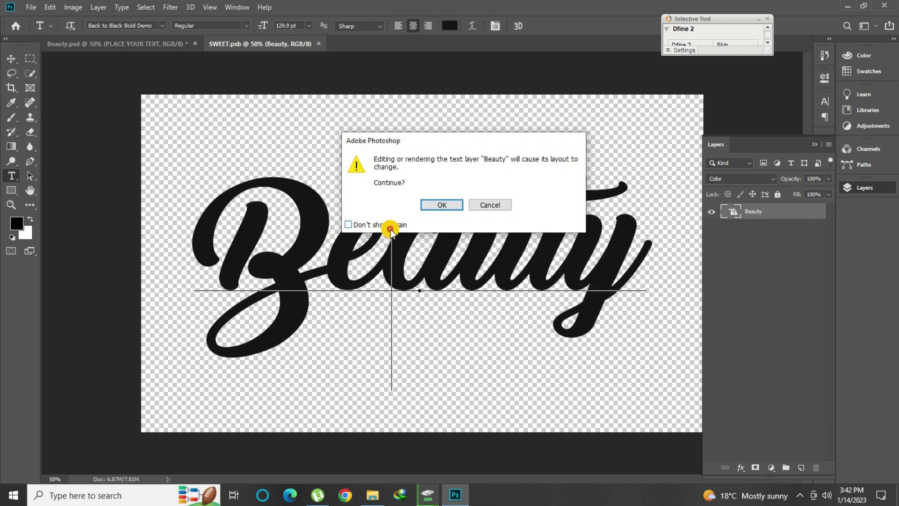
pyautogui.click(429, 206)
pyautogui.hotkey('ctrl', 'a')
pyautogui.write('Azhar')
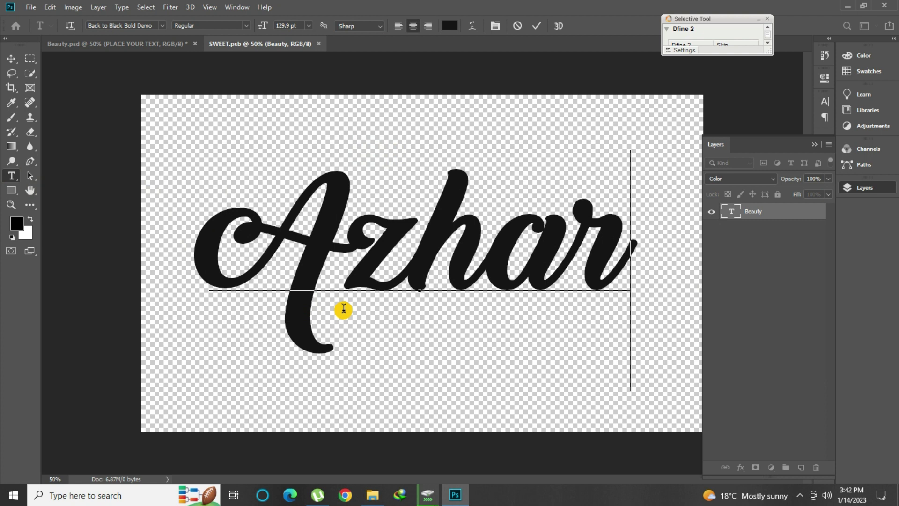
pyautogui.click(536, 25)
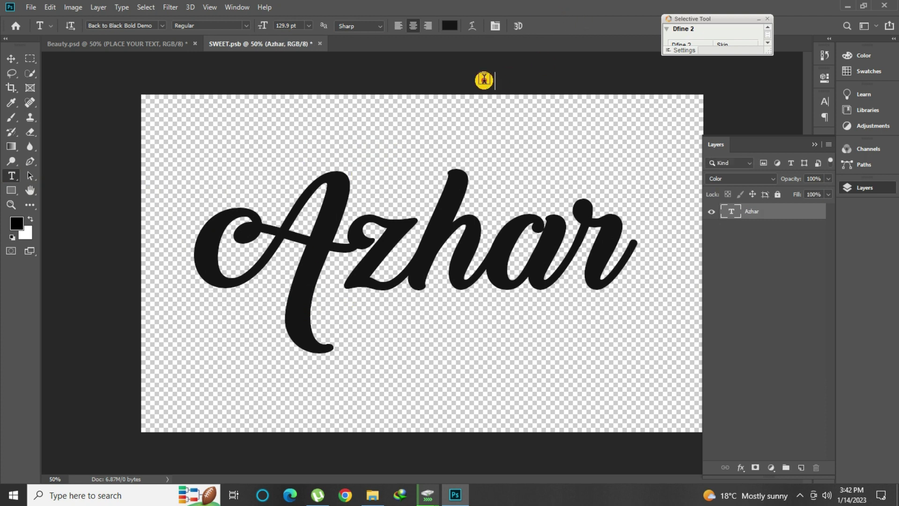
pyautogui.click(321, 45)
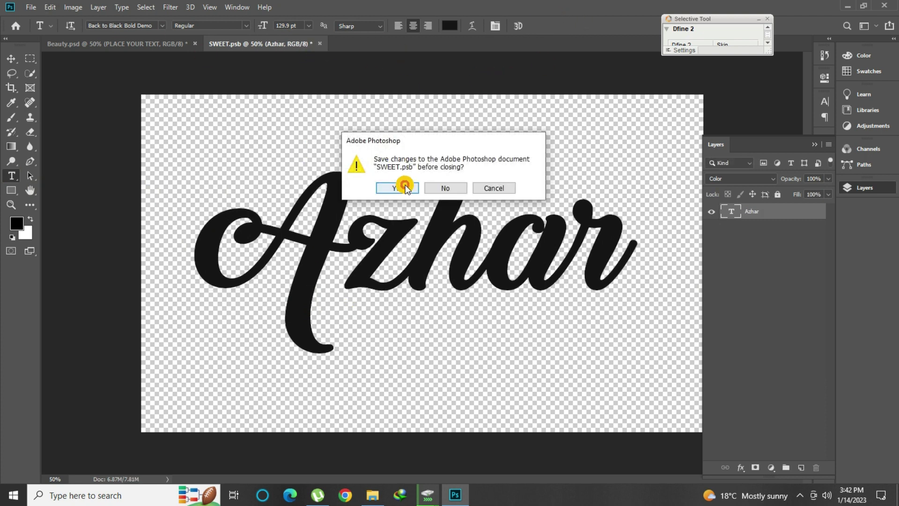
pyautogui.click(402, 186)
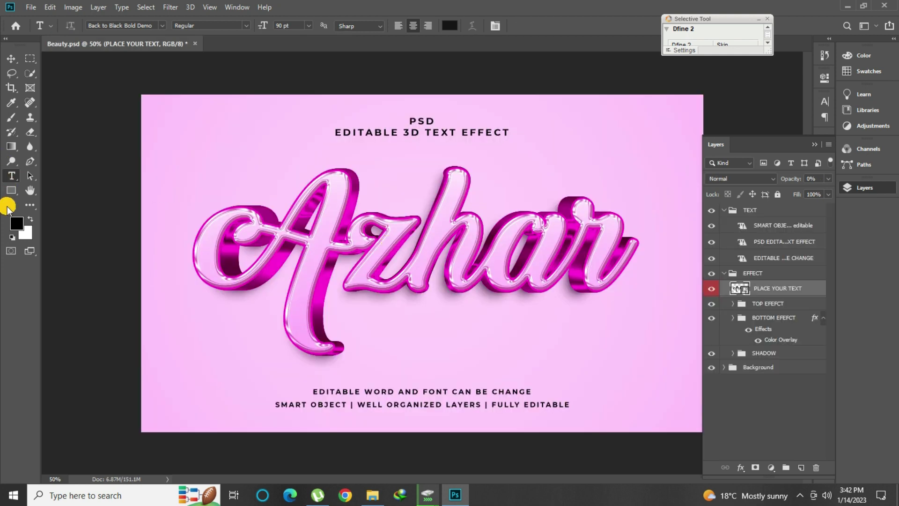
# Step: Zoom the Beauty design to Fit Screen to view the Azhar result
pyautogui.click(7, 206)
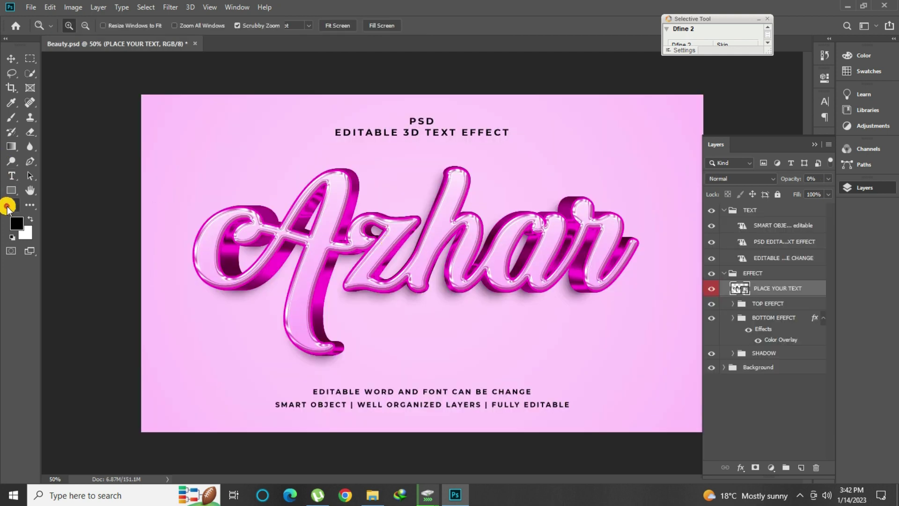
pyautogui.moveTo(449, 203); pyautogui.dragTo(542, 184)
pyautogui.rightClick(321, 213)
pyautogui.click(323, 213)
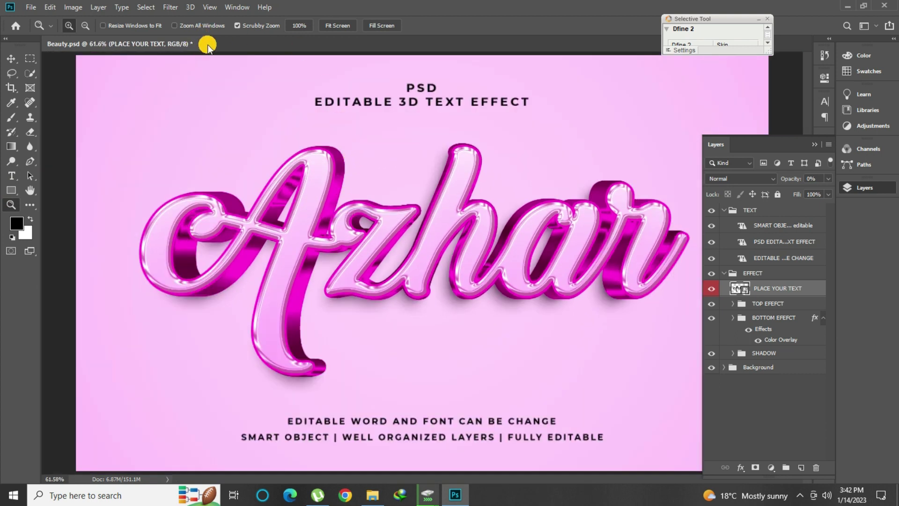
# Step: Preview the Candy copy image, then open Candy.psd in Photoshop
pyautogui.click(844, 5)
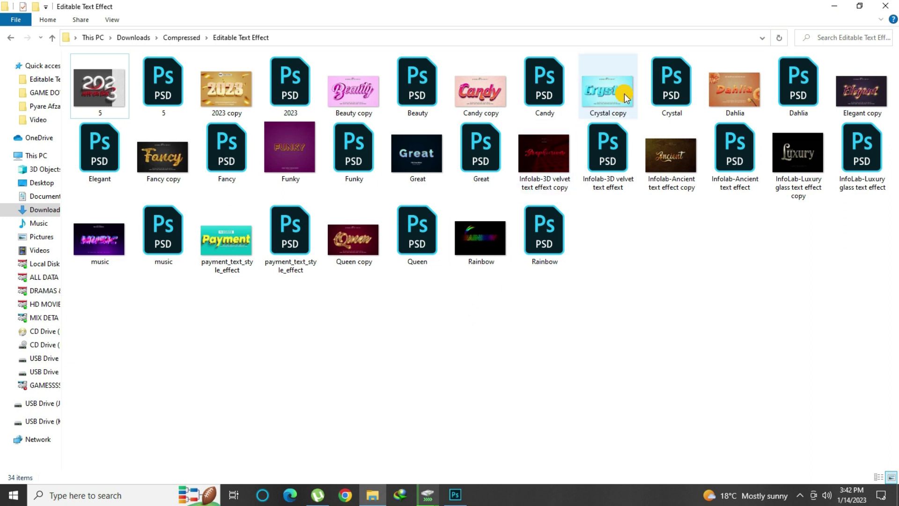
pyautogui.click(671, 87)
pyautogui.click(473, 95)
pyautogui.doubleClick(473, 95)
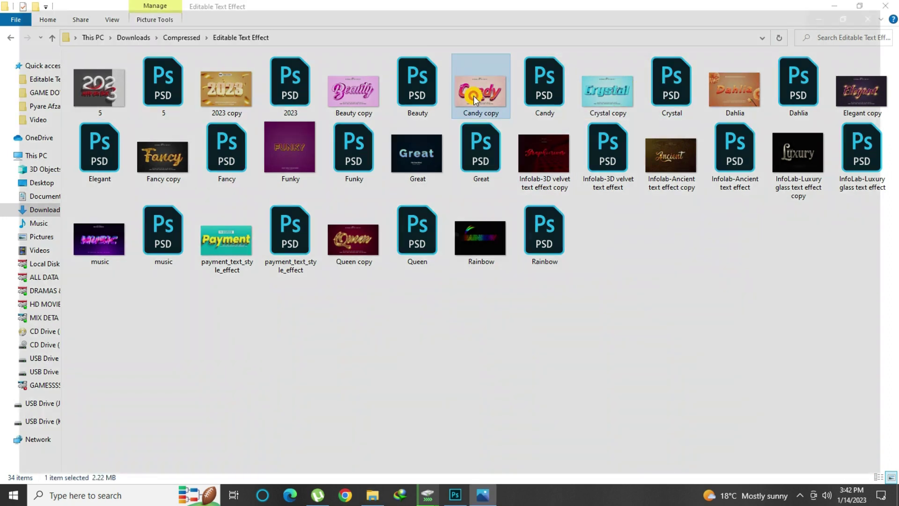
pyautogui.click(887, 8)
pyautogui.doubleClick(536, 99)
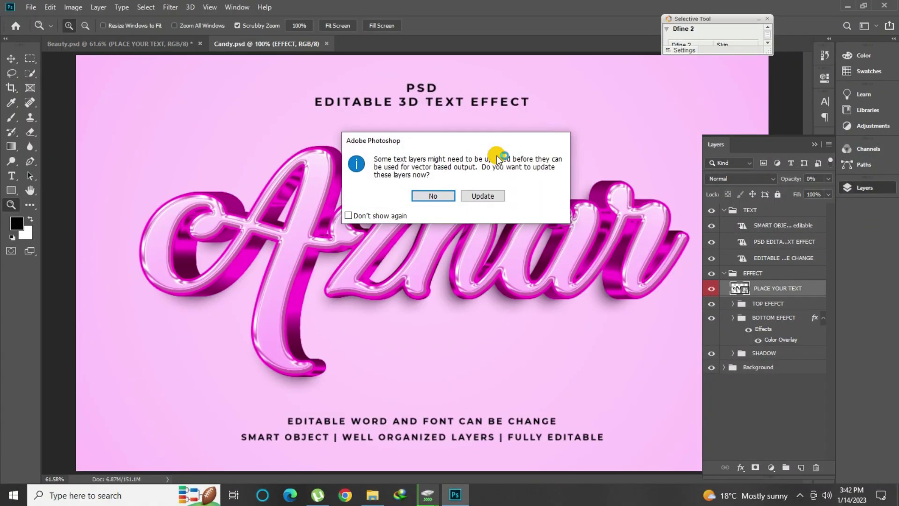
# Step: Skip the text-layer update and open Candy's PLACE YOUR TEXT smart object
pyautogui.click(431, 196)
pyautogui.keyDown('alt'); pyautogui.click(724, 226); pyautogui.keyUp('alt')
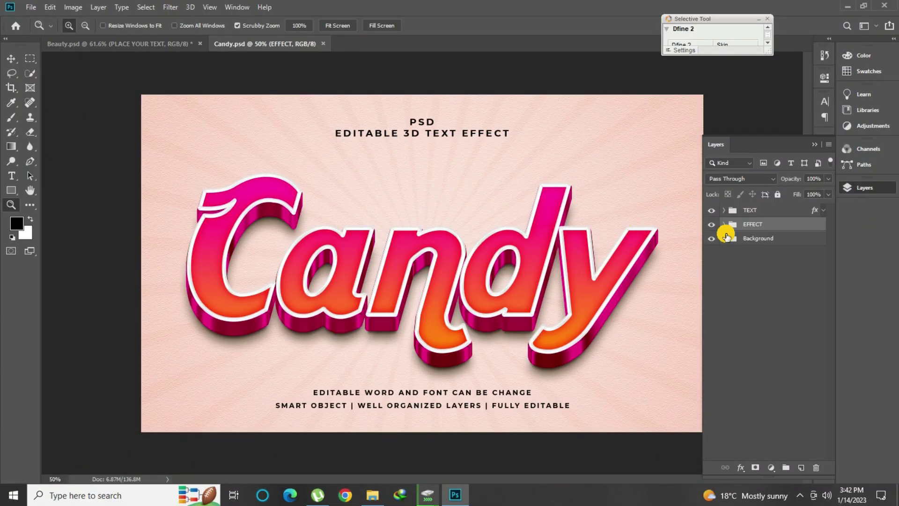
pyautogui.click(724, 212)
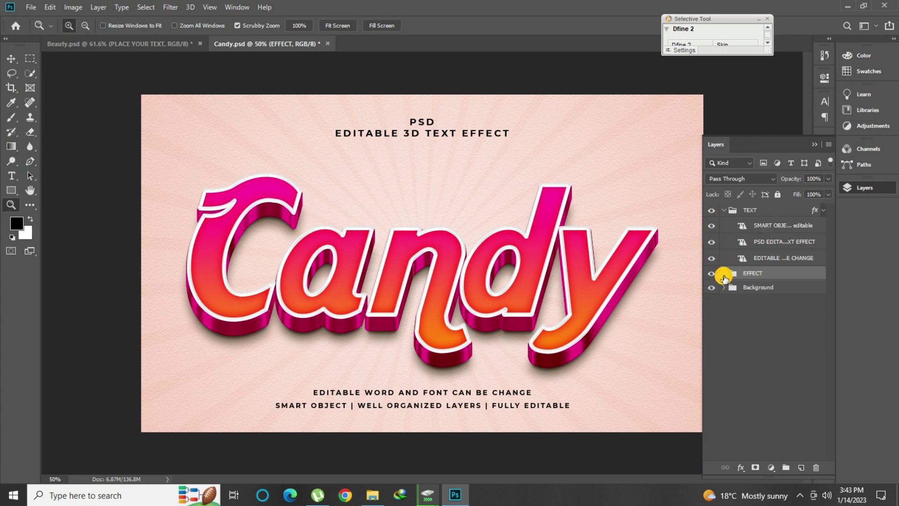
pyautogui.click(725, 274)
pyautogui.doubleClick(746, 290)
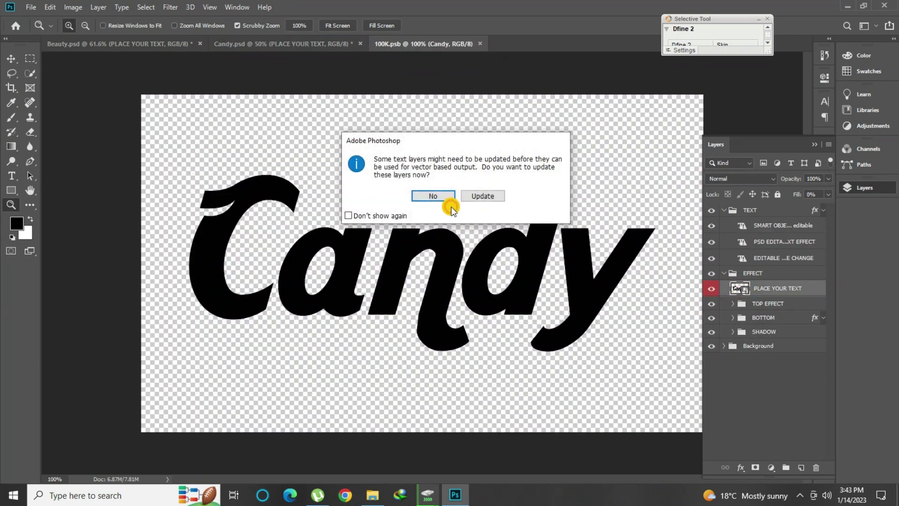
# Step: Replace 'Candy' with 'Azhar' in 100K.psb and return to the Candy.psd document
pyautogui.click(445, 197)
pyautogui.click(12, 176)
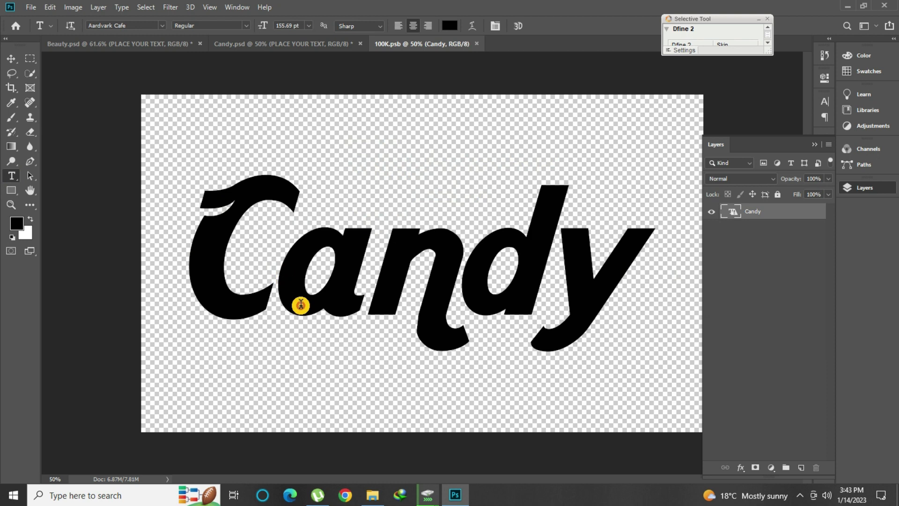
pyautogui.click(374, 287)
pyautogui.click(455, 206)
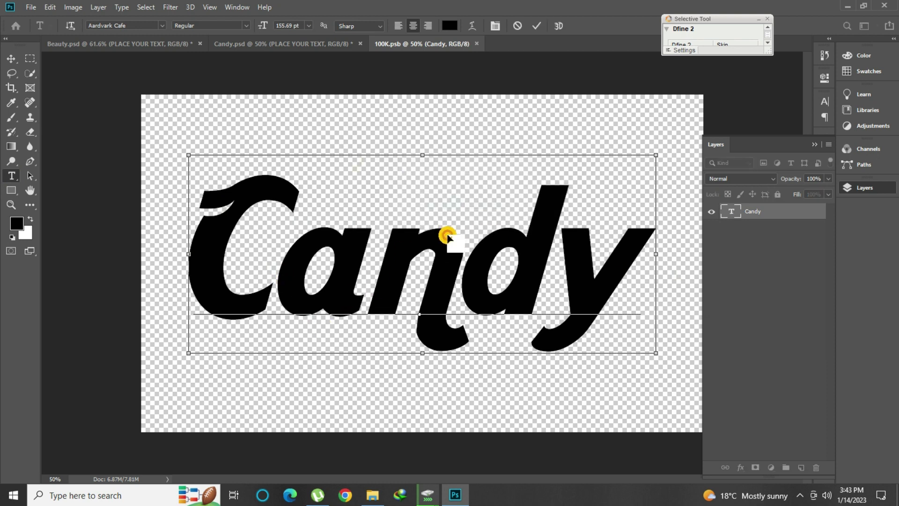
pyautogui.doubleClick(448, 235)
pyautogui.click(447, 234)
pyautogui.hotkey('ctrl', 'a')
pyautogui.write('A')
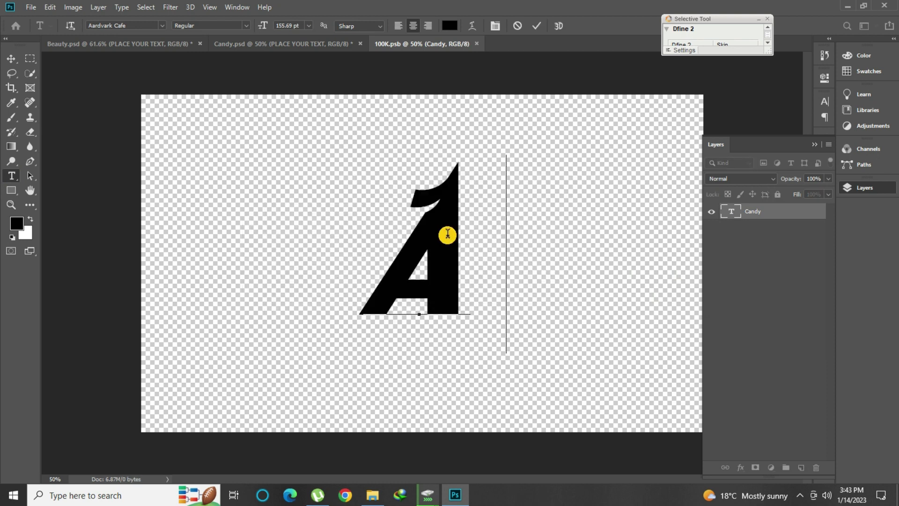
pyautogui.write('zhar')
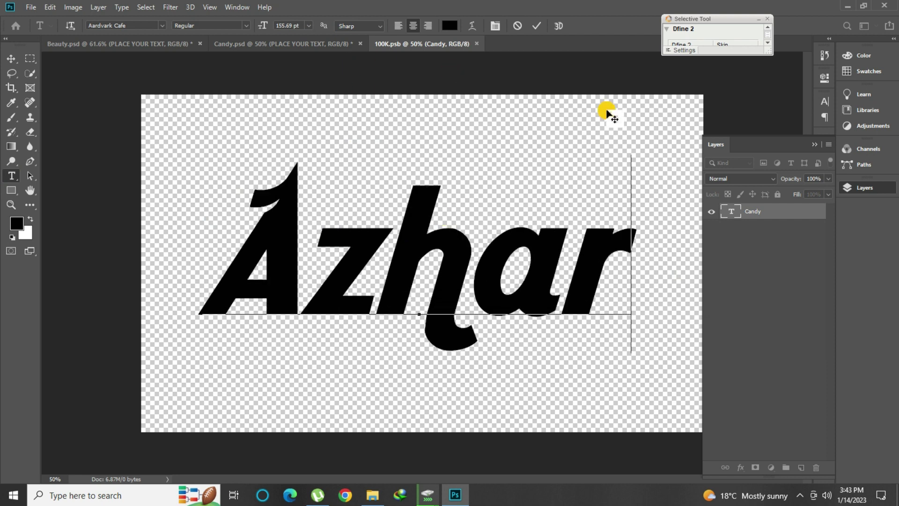
pyautogui.click(537, 25)
pyautogui.moveTo(481, 65)
pyautogui.mouseDown()
pyautogui.moveTo(295, 42)
pyautogui.moveTo(329, 47)
pyautogui.mouseUp()
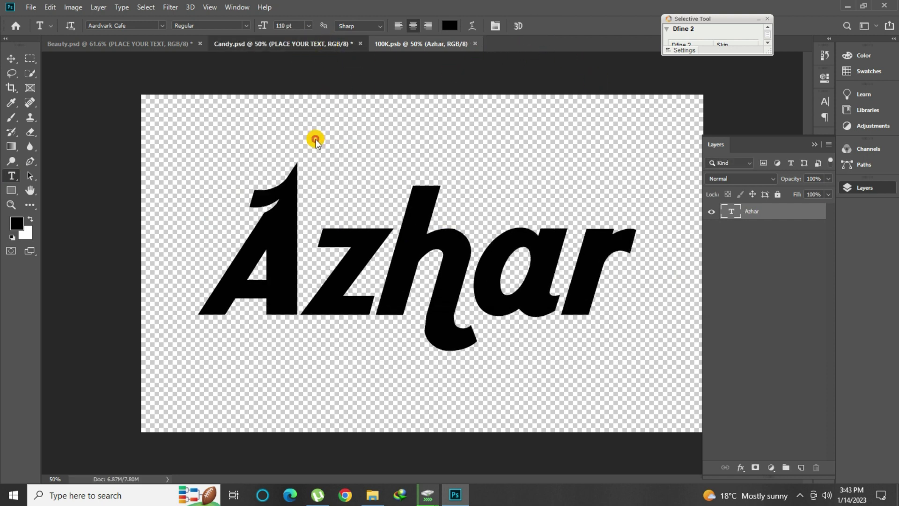
pyautogui.moveTo(308, 194); pyautogui.dragTo(3, 165)
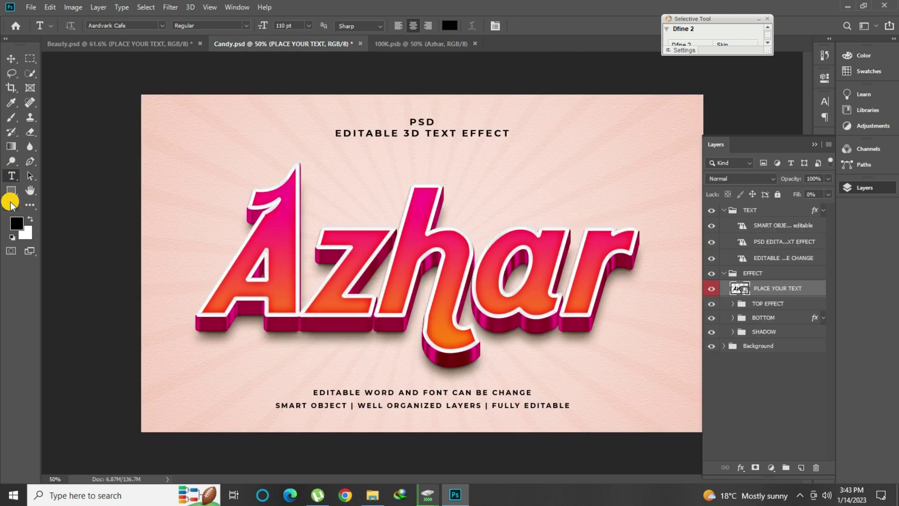
# Step: Zoom in on the Azhar lettering, then fit the whole Beauty design on screen
pyautogui.click(11, 204)
pyautogui.click(496, 267)
pyautogui.rightClick(217, 222)
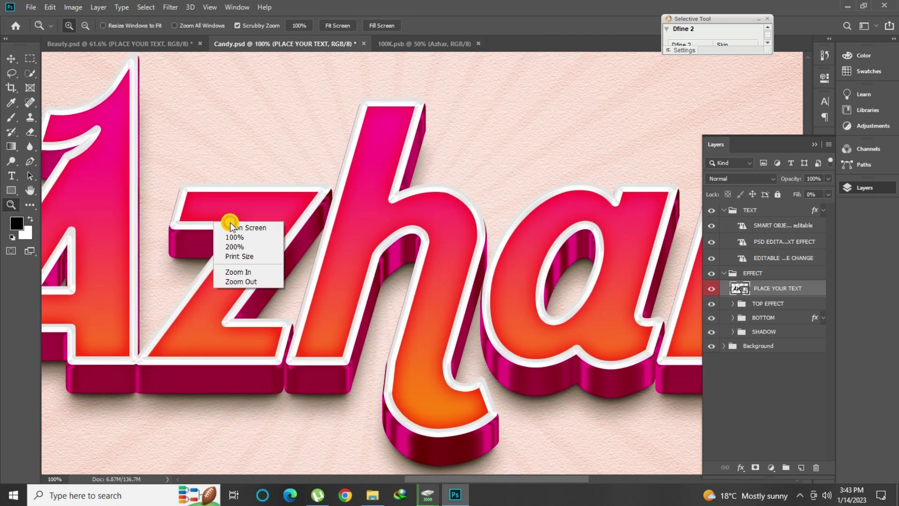
pyautogui.click(242, 226)
pyautogui.click(606, 315)
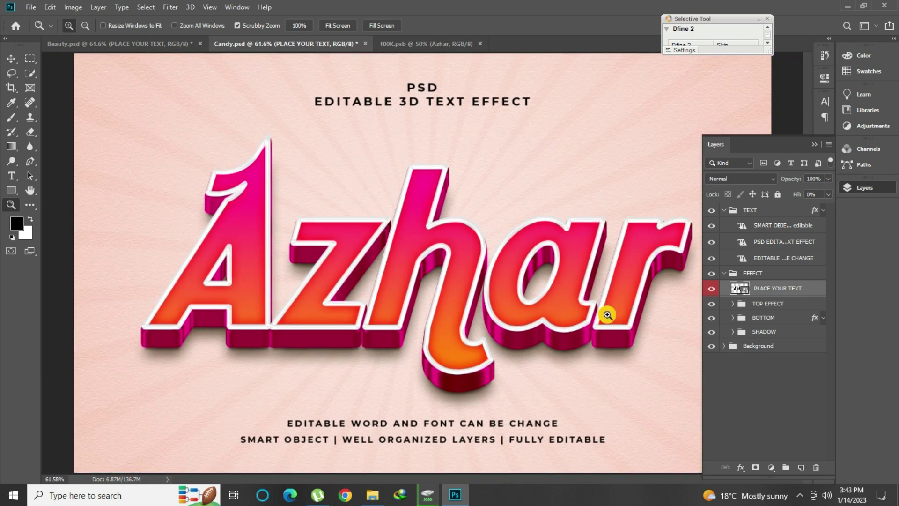
pyautogui.click(618, 276)
pyautogui.rightClick(464, 234)
pyautogui.click(469, 236)
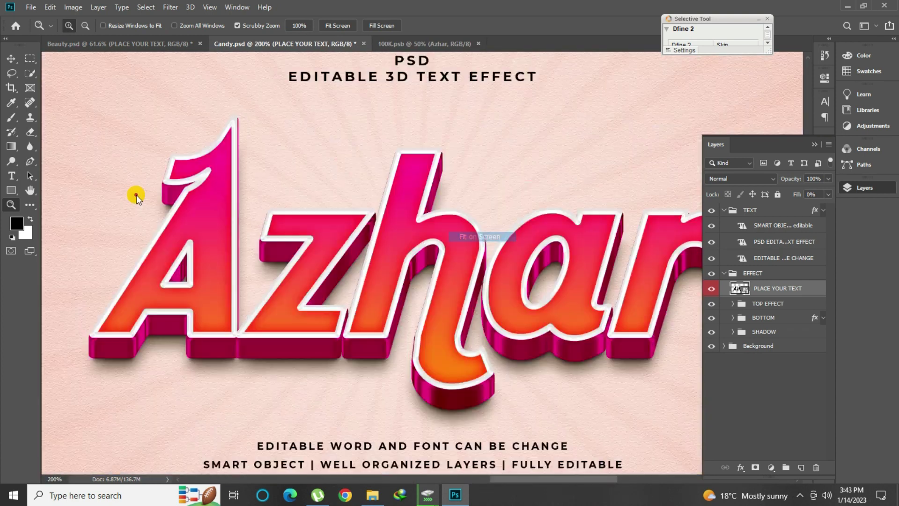
# Step: Close Beauty.psd and Candy.psd without saving changes to either
pyautogui.click(200, 44)
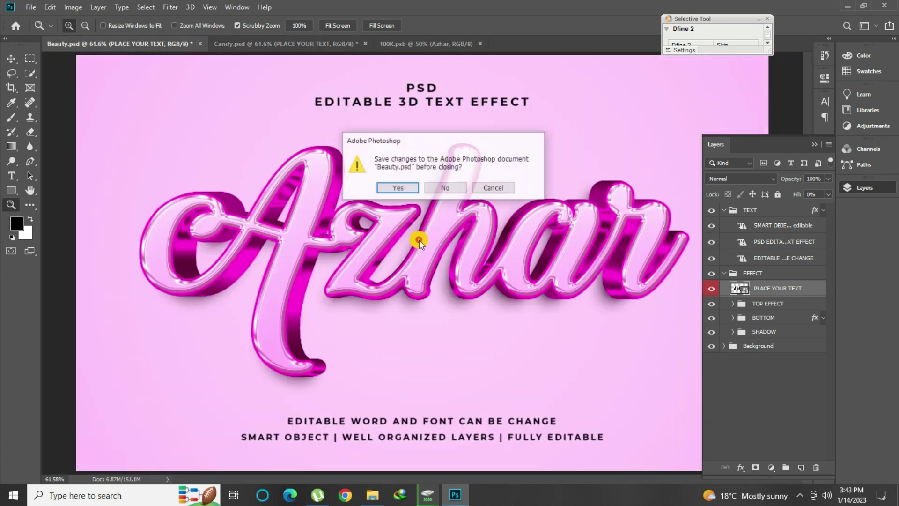
pyautogui.click(446, 188)
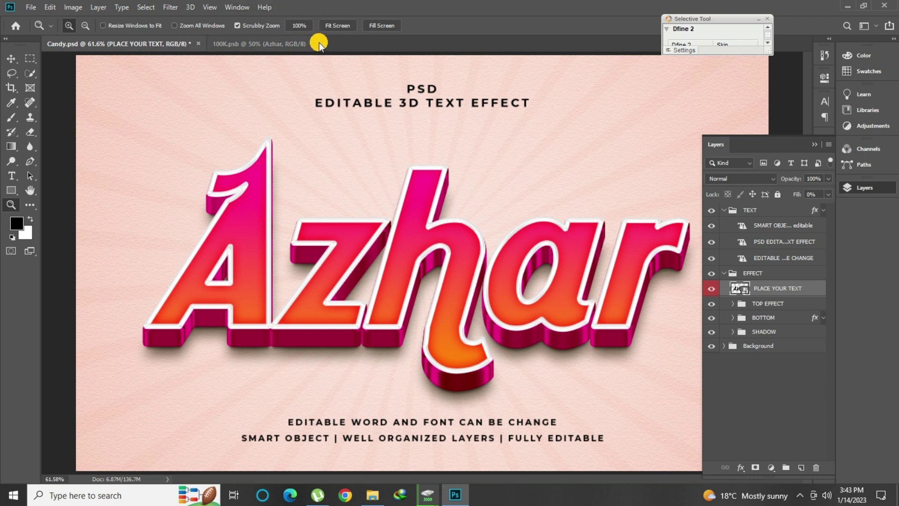
pyautogui.click(198, 44)
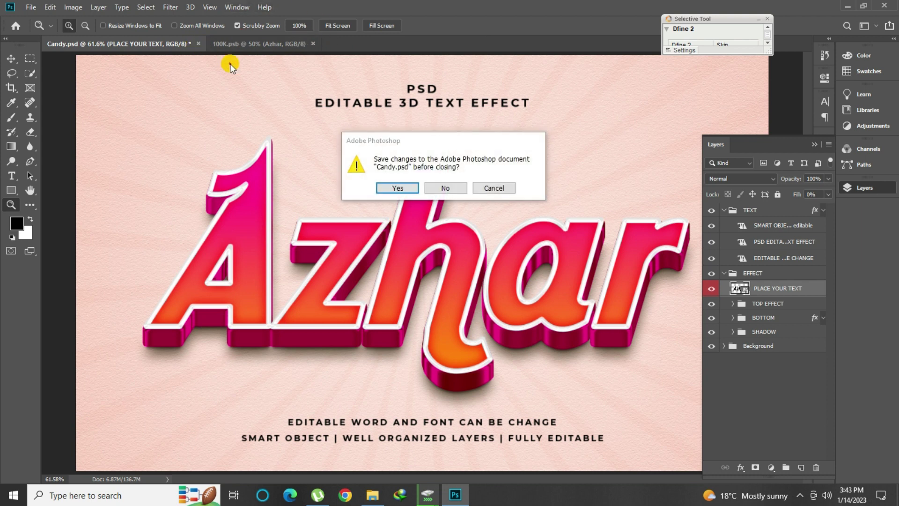
pyautogui.click(433, 187)
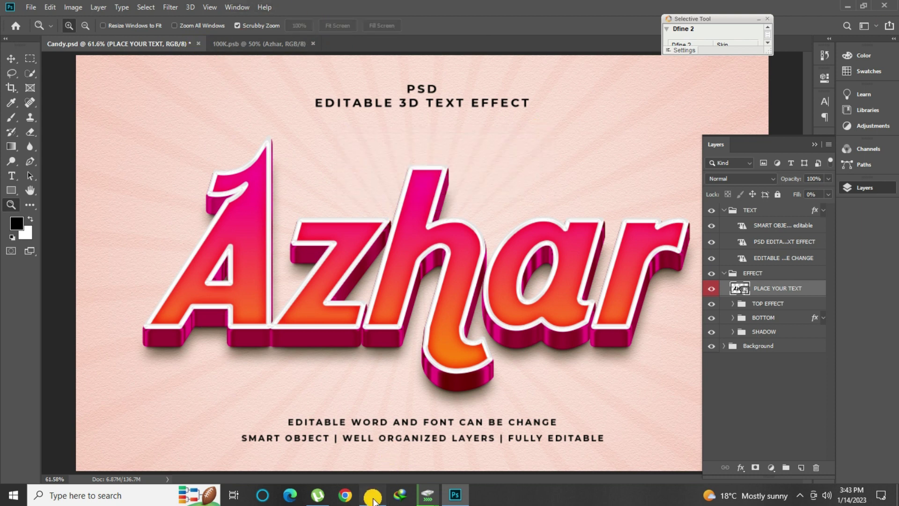
# Step: Open Elegant.psd without updating text layers and open its YOUR TEXT HERE smart object
pyautogui.click(373, 498)
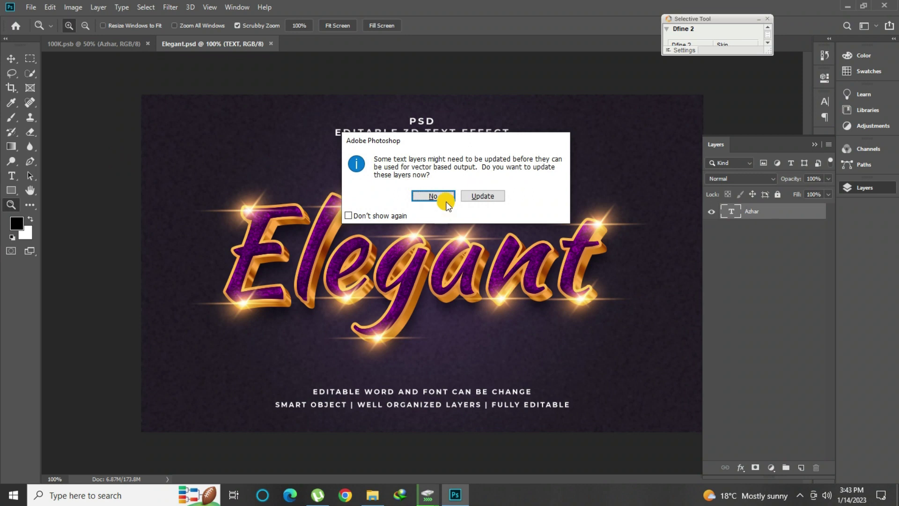
pyautogui.click(446, 201)
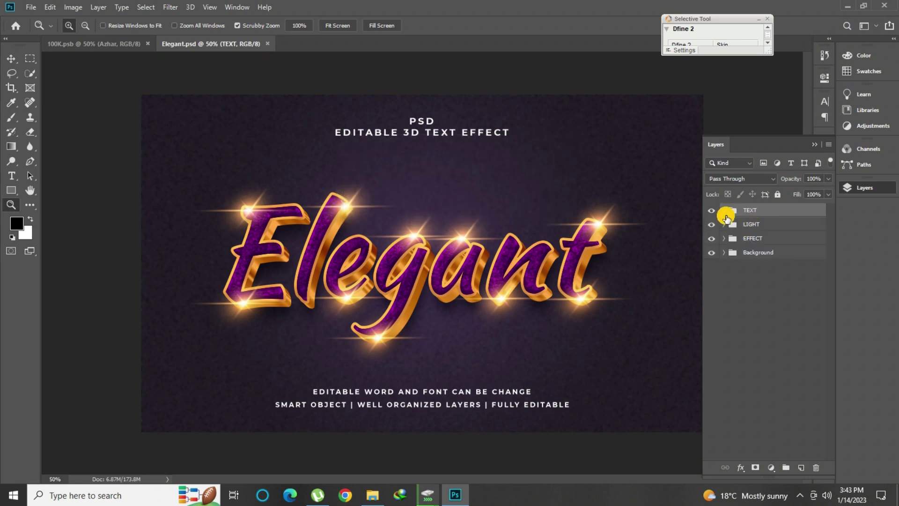
pyautogui.click(722, 210)
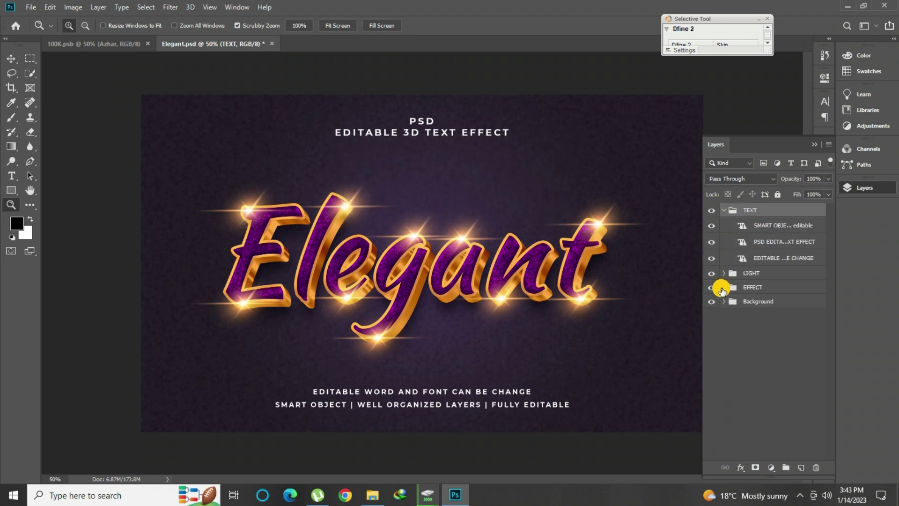
pyautogui.click(726, 293)
pyautogui.click(724, 288)
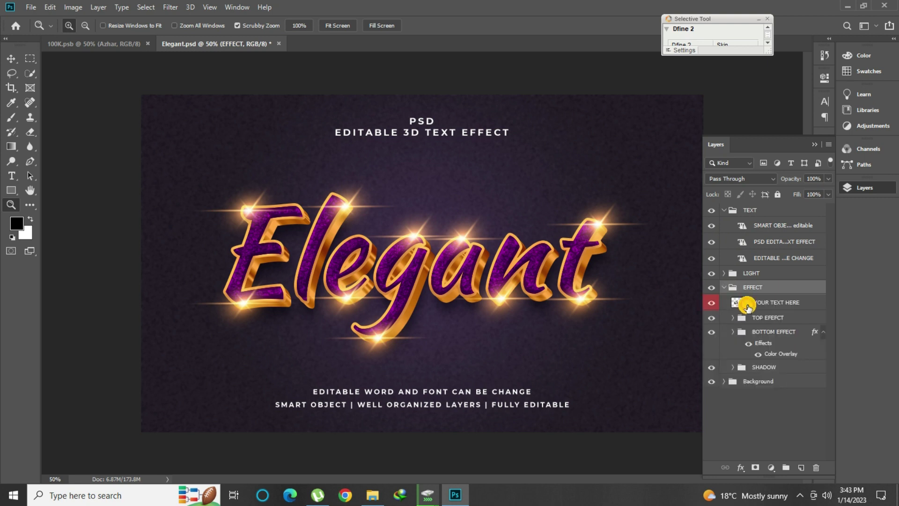
pyautogui.doubleClick(748, 305)
pyautogui.click(369, 196)
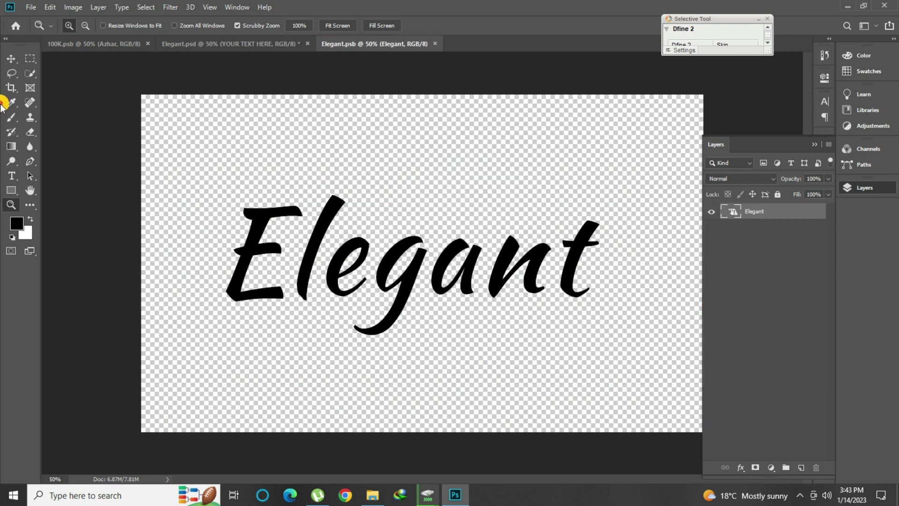
# Step: Replace the word Elegant with Azhar and return to the Elegant template
pyautogui.click(11, 177)
pyautogui.click(355, 246)
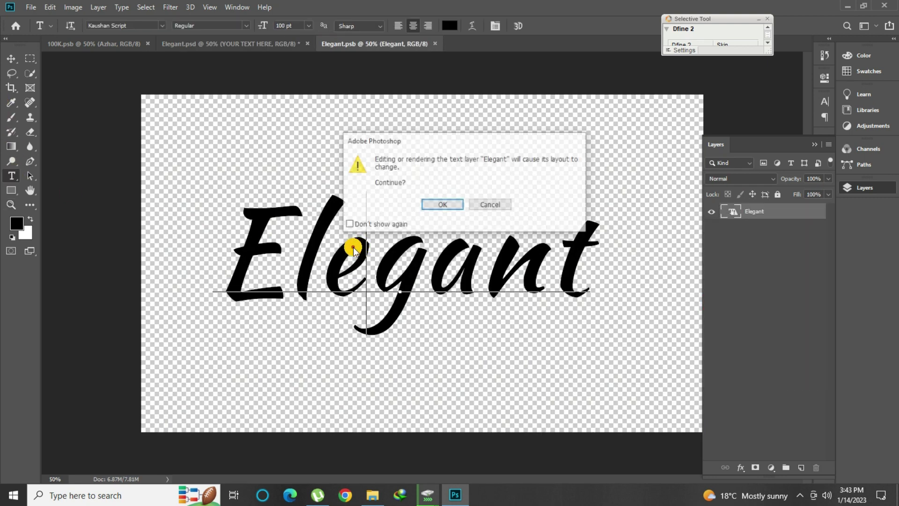
pyautogui.click(438, 204)
pyautogui.hotkey('ctrl', 'a')
pyautogui.write('Azhar')
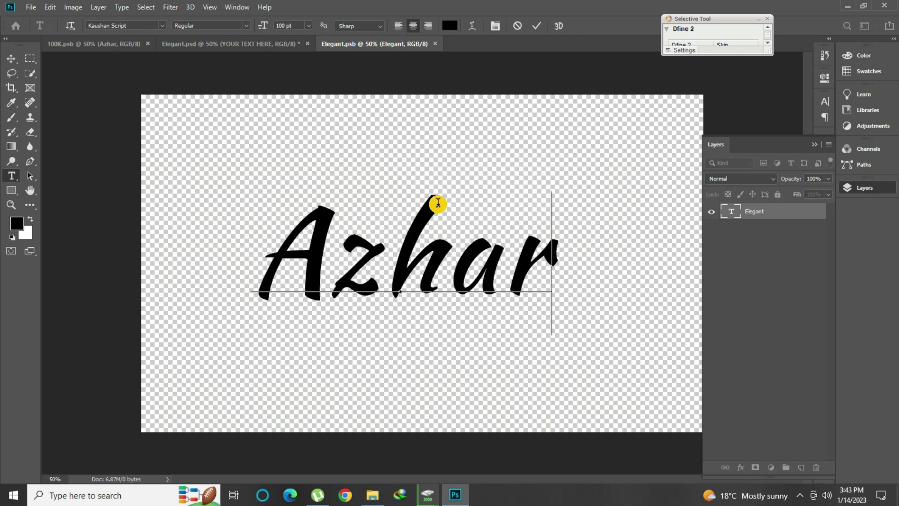
pyautogui.hotkey('ctrl', 'Return')
pyautogui.click(252, 43)
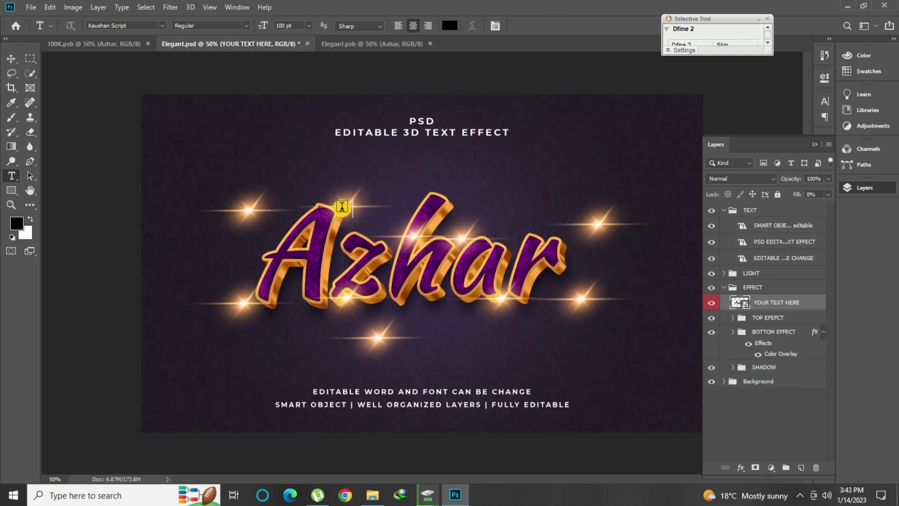
# Step: Check the Azhar design at fit-screen view, then close Elegant.psd through the save prompt
pyautogui.click(11, 204)
pyautogui.click(410, 241)
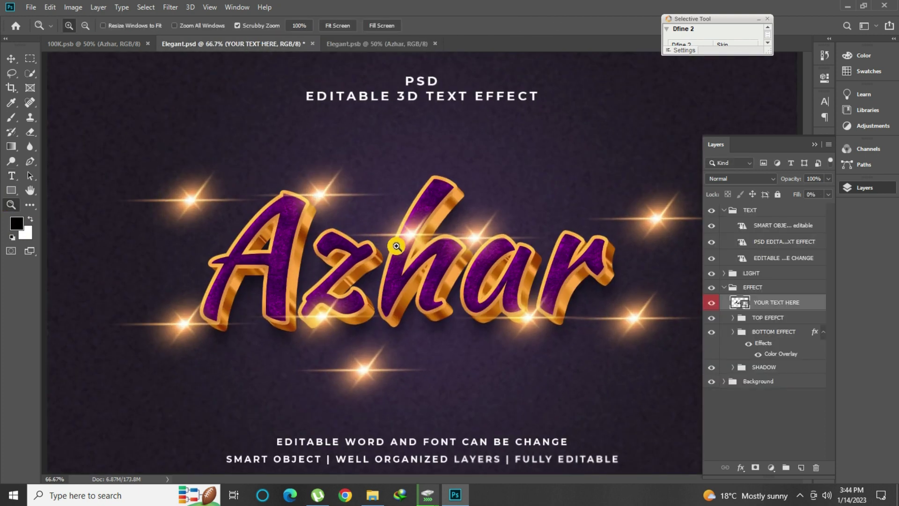
pyautogui.rightClick(161, 161)
pyautogui.click(161, 163)
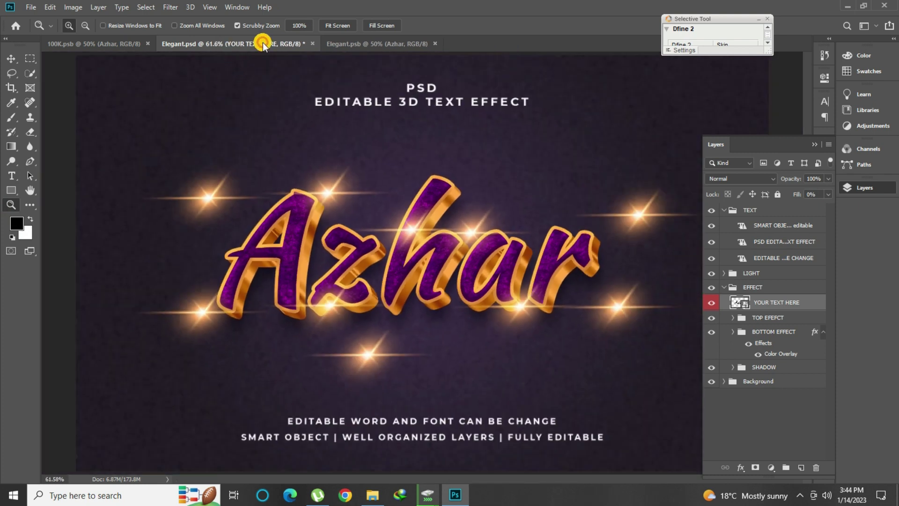
pyautogui.click(313, 44)
pyautogui.click(436, 186)
# Step: Open Fancy.psd from the text effect templates folder
pyautogui.click(372, 495)
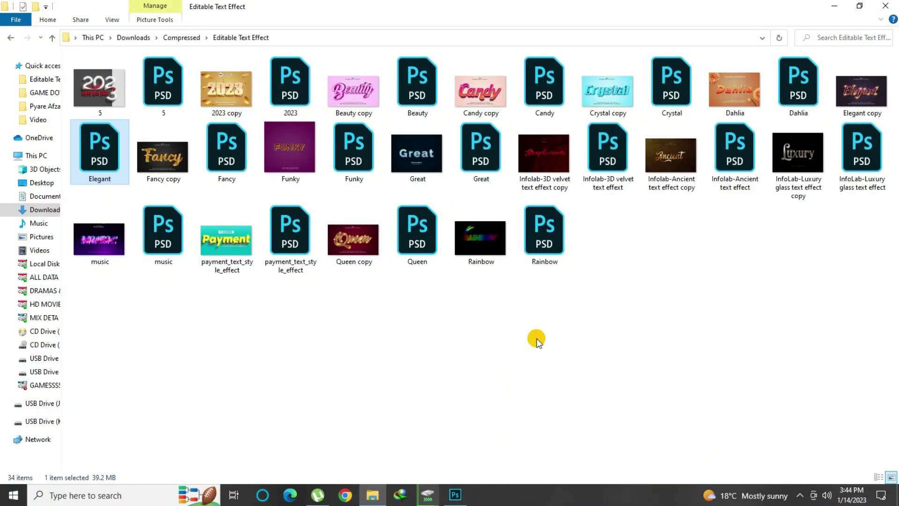
pyautogui.click(145, 157)
pyautogui.doubleClick(210, 160)
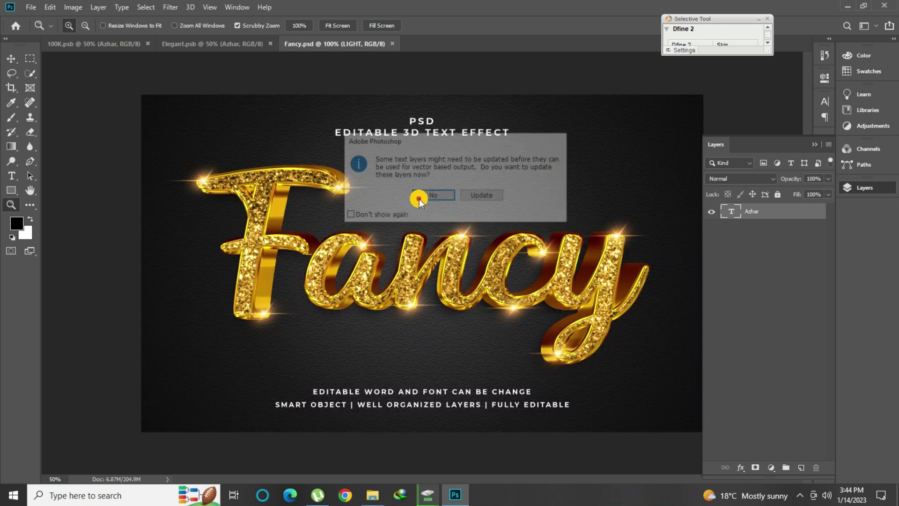
# Step: Open Fancy's PLACE YOUR TEXT smart object and edit its text without substituting missing fonts
pyautogui.click(420, 199)
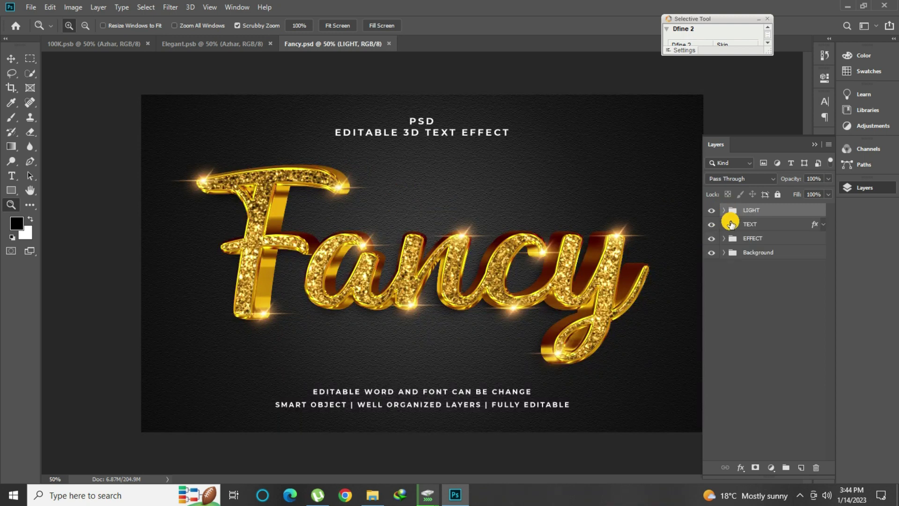
pyautogui.click(725, 238)
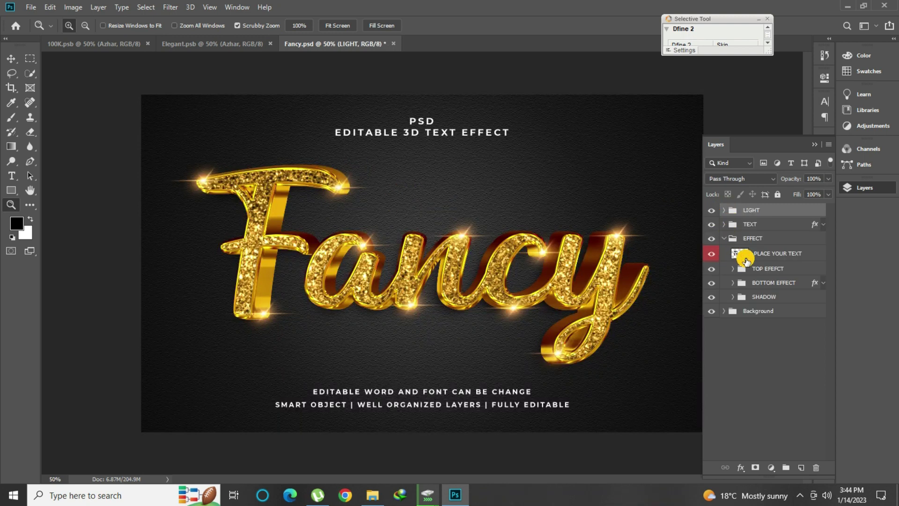
pyautogui.doubleClick(745, 257)
pyautogui.click(500, 271)
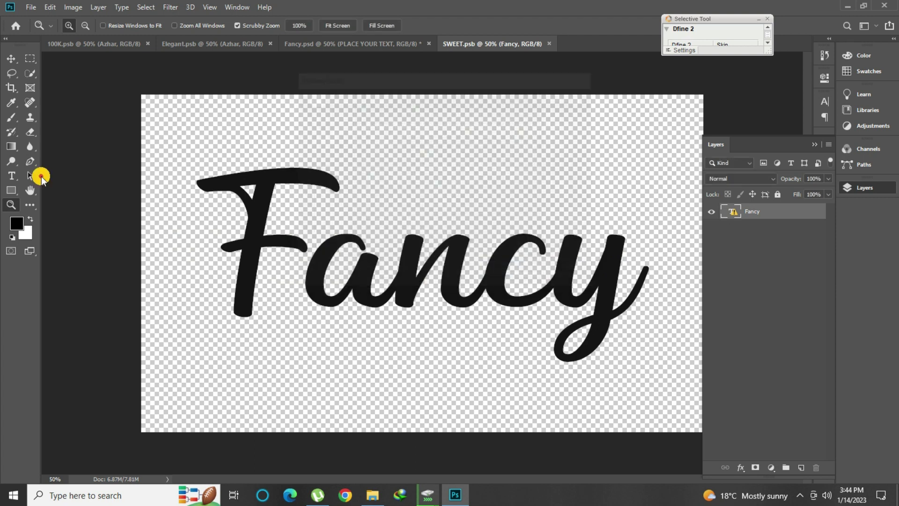
pyautogui.click(11, 175)
pyautogui.click(278, 244)
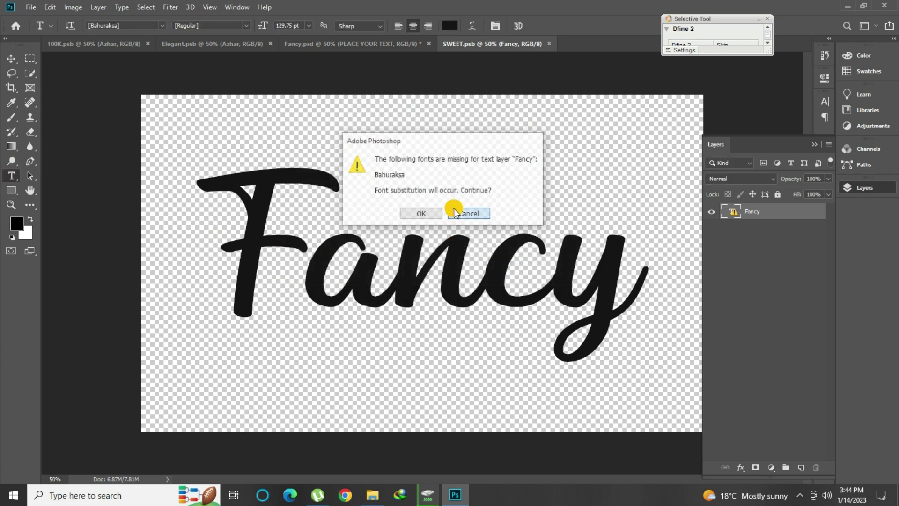
pyautogui.click(468, 214)
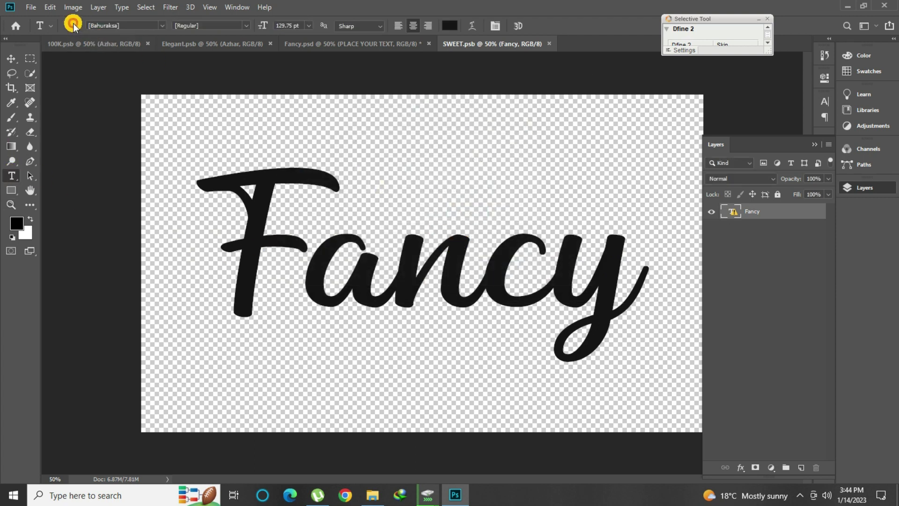
# Step: Copy the missing font name Bahuraksa and launch Firefox via a Windows search for 'fire'
pyautogui.rightClick(102, 26)
pyautogui.click(131, 56)
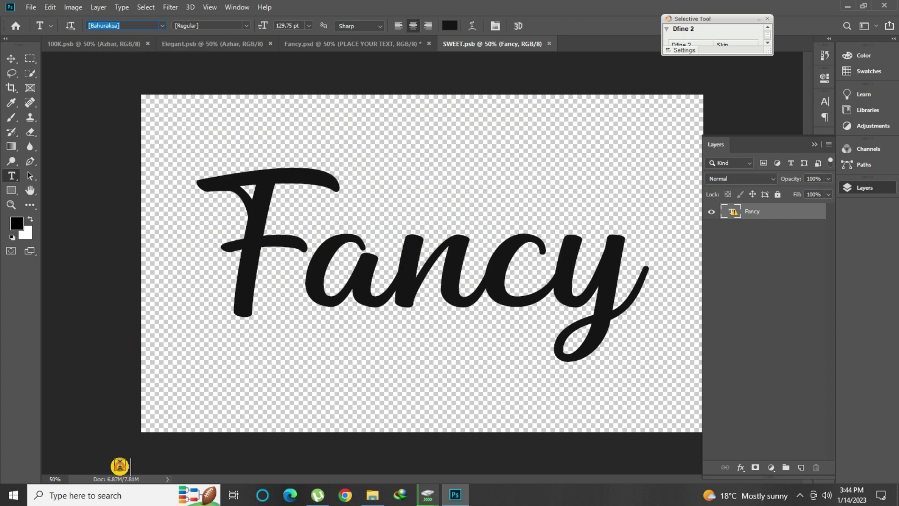
pyautogui.click(105, 493)
pyautogui.write('fire')
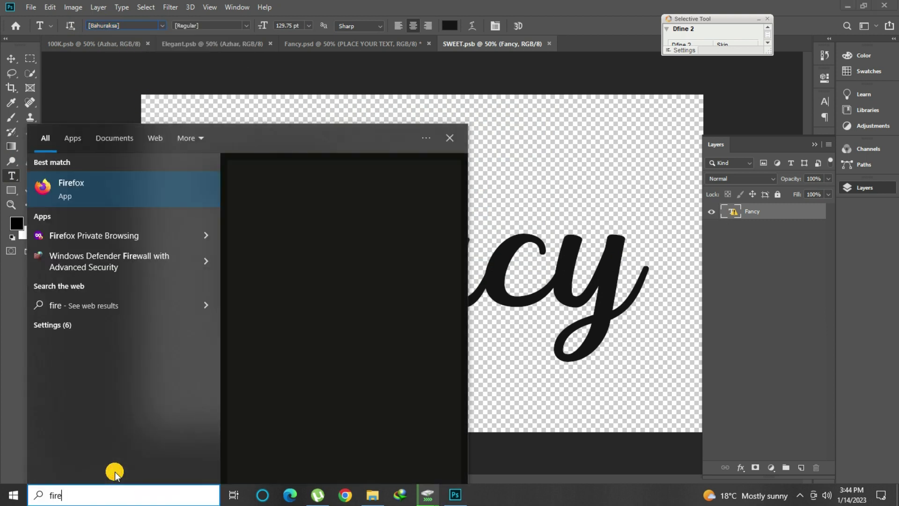
pyautogui.click(98, 184)
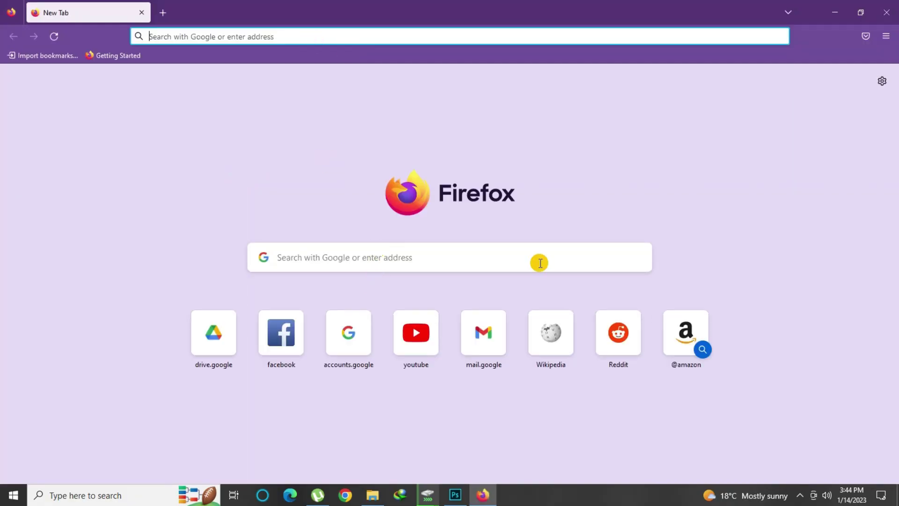
# Step: Search '[Bahuraksa] font' and download bahuraksa.zip from its dafont.com page
pyautogui.click(402, 255)
pyautogui.write('[Bahuraksa]')
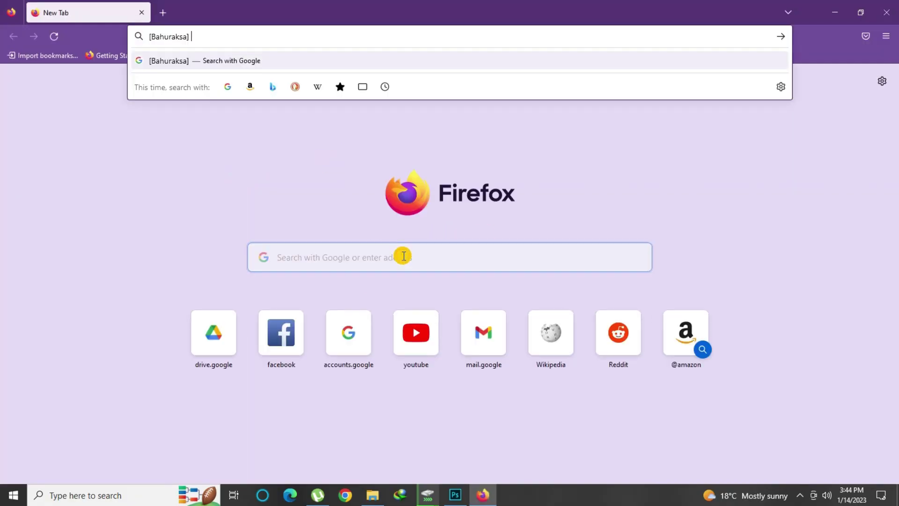
pyautogui.write(' font')
pyautogui.press('Return')
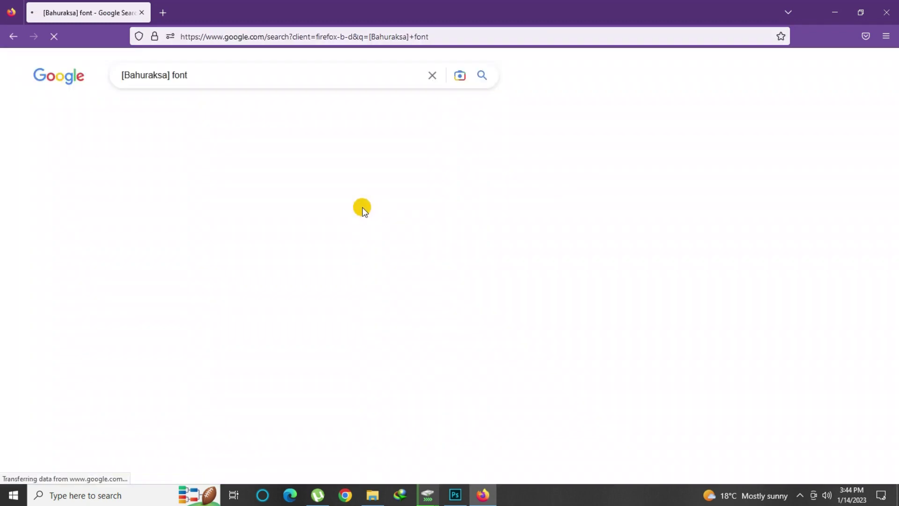
pyautogui.click(220, 241)
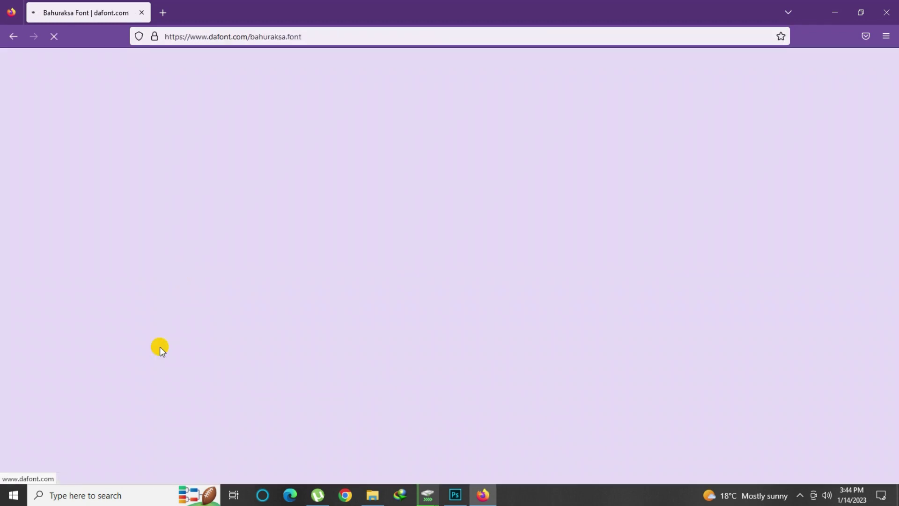
pyautogui.click(856, 257)
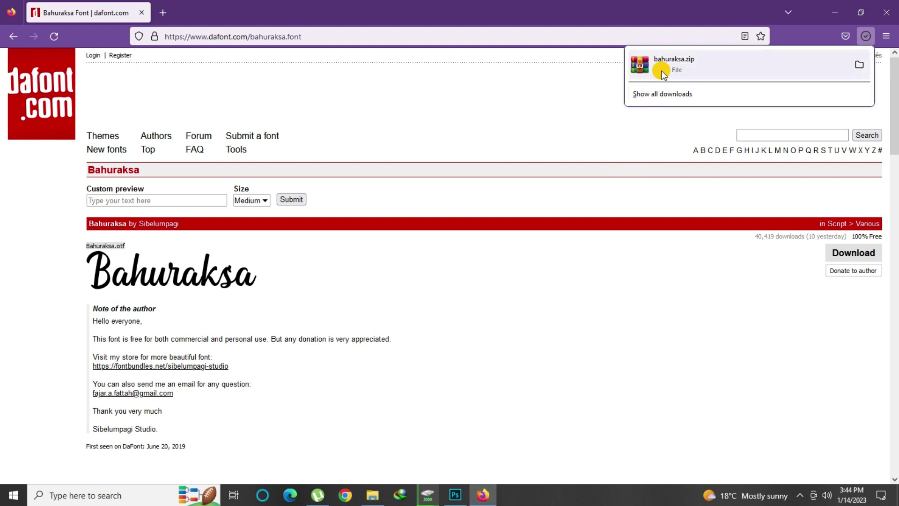
# Step: Install Bahuraksa.otf from bahuraksa.zip, then click back into Photoshop's Fancy text
pyautogui.click(655, 64)
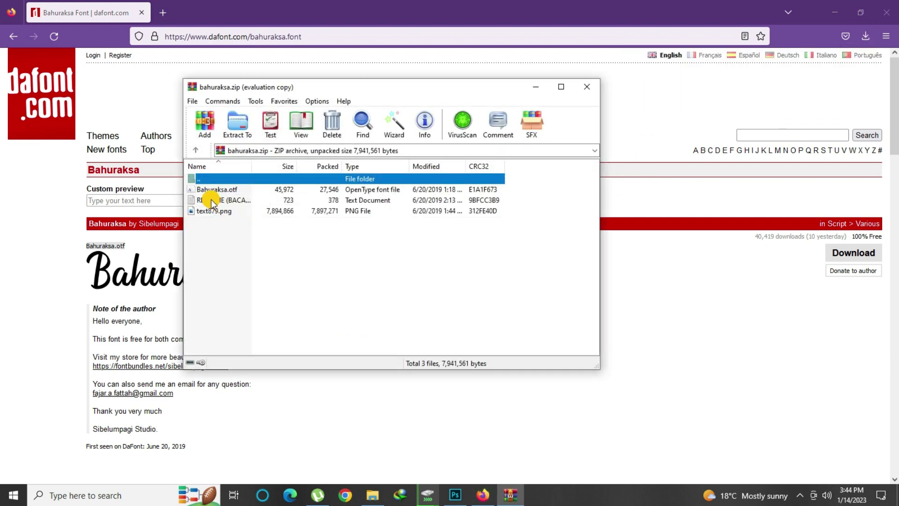
pyautogui.click(207, 187)
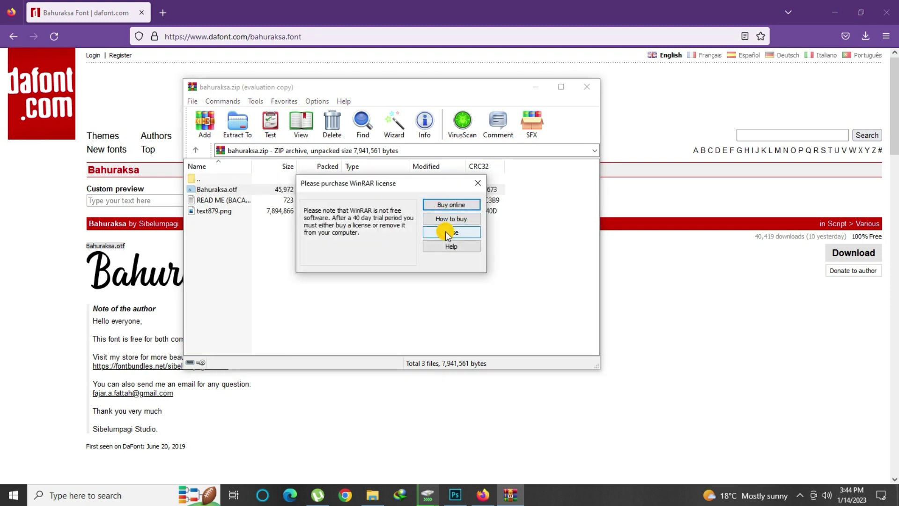
pyautogui.click(443, 231)
pyautogui.doubleClick(219, 189)
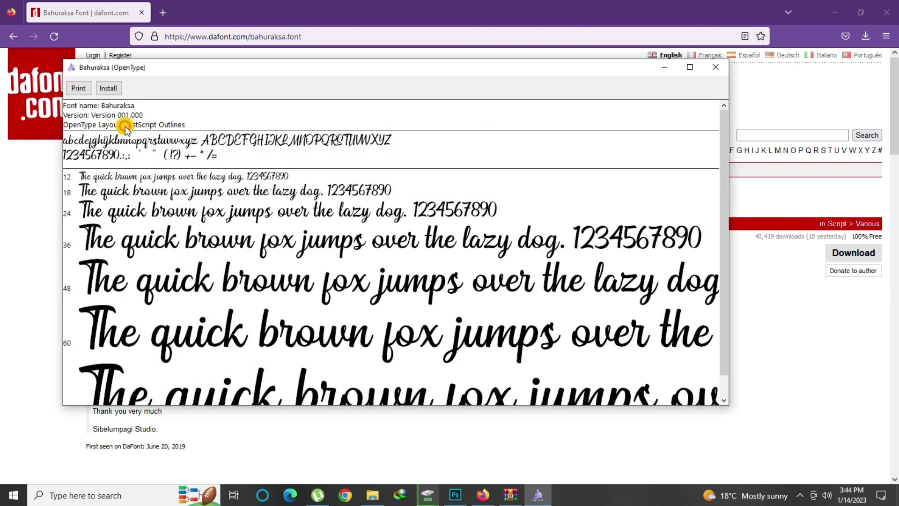
pyautogui.click(113, 88)
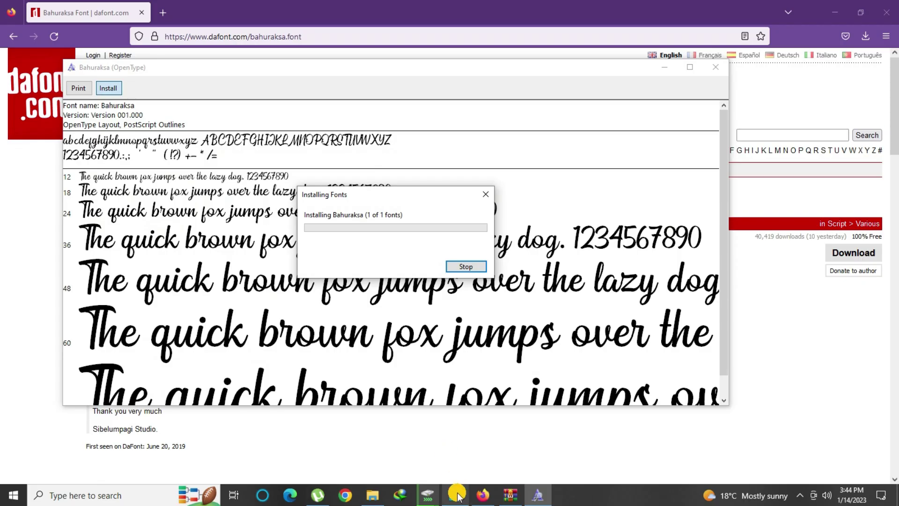
pyautogui.click(454, 492)
pyautogui.click(382, 270)
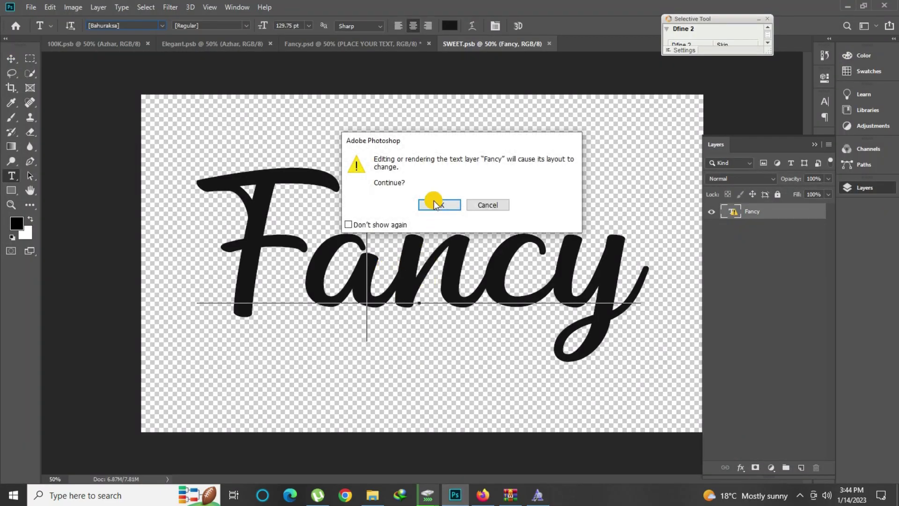
# Step: Retype Fancy as Azhar, commit it, and save and close SWEET.psb
pyautogui.click(431, 205)
pyautogui.hotkey('ctrl', 'a')
pyautogui.write('Azhar')
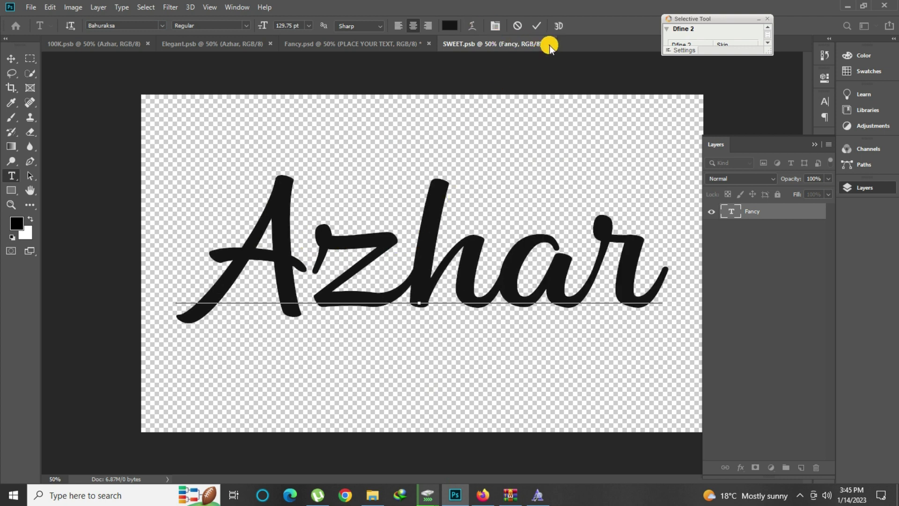
pyautogui.click(535, 26)
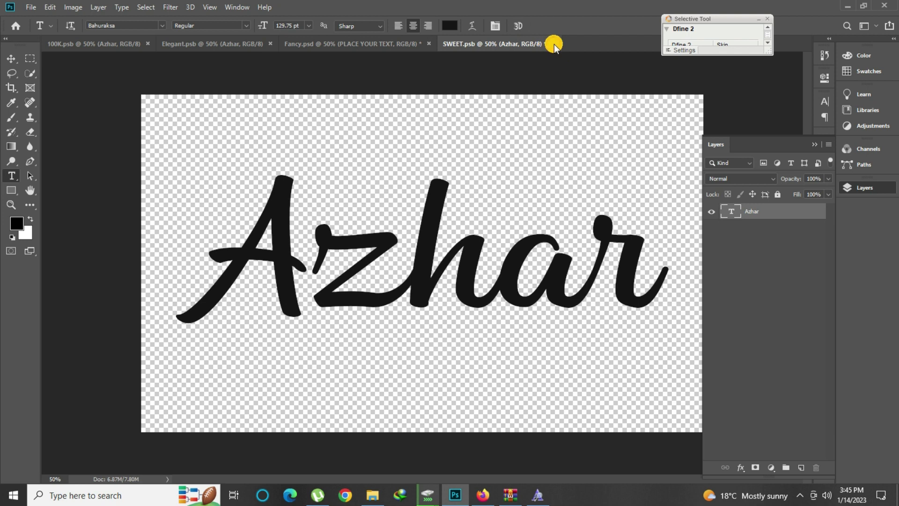
pyautogui.click(553, 44)
pyautogui.click(396, 187)
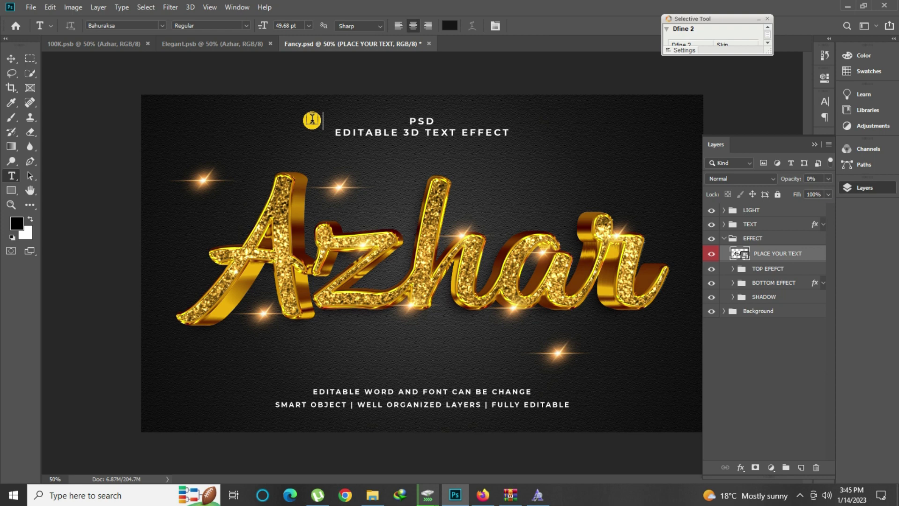
# Step: Hide the layers panel, zoom in on the gold Azhar lettering, then fit the design on screen
pyautogui.click(11, 205)
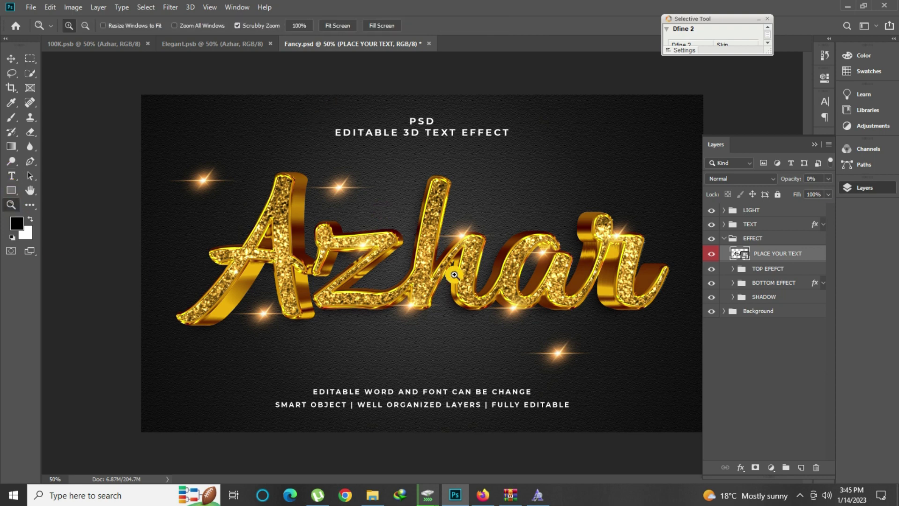
pyautogui.click(501, 255)
pyautogui.rightClick(296, 195)
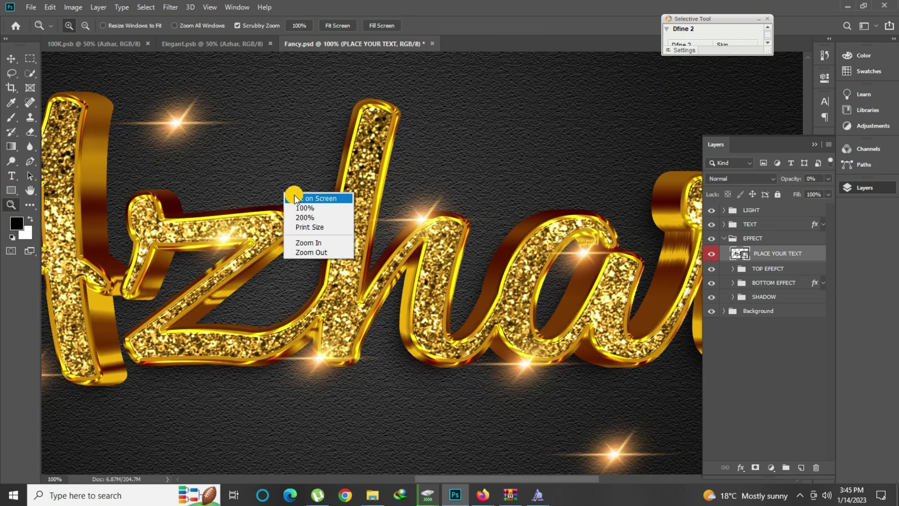
pyautogui.press('Escape')
pyautogui.moveTo(450, 477)
pyautogui.mouseDown()
pyautogui.moveTo(422, 477)
pyautogui.moveTo(534, 468)
pyautogui.moveTo(441, 472)
pyautogui.mouseUp()
pyautogui.click(859, 189)
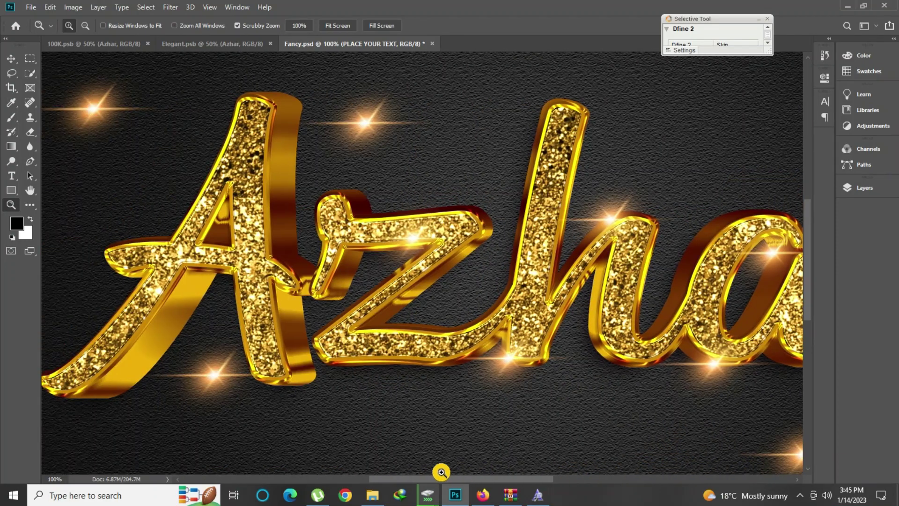
pyautogui.click(417, 295)
pyautogui.click(384, 274)
pyautogui.rightClick(353, 252)
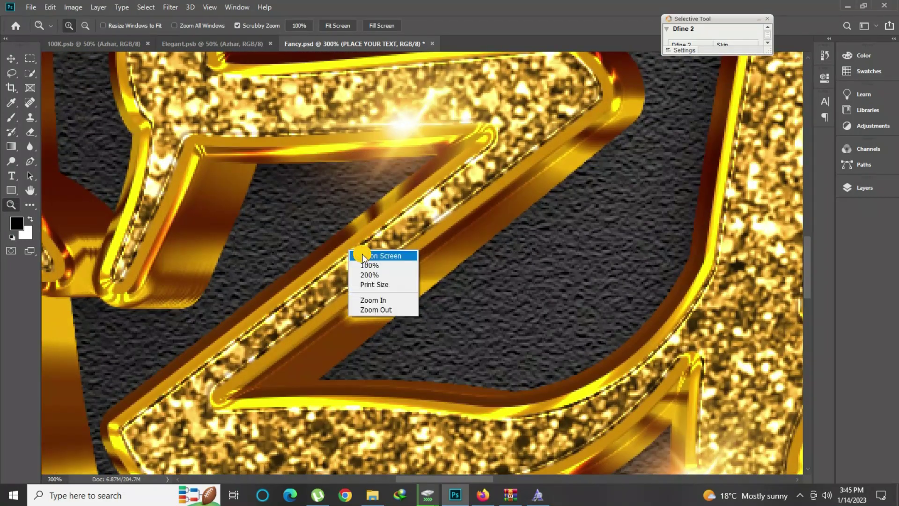
pyautogui.click(368, 260)
# Step: Zoom in on the right side of Azhar, refit the design at 61.6%, and open the File menu
pyautogui.click(389, 243)
pyautogui.rightClick(311, 220)
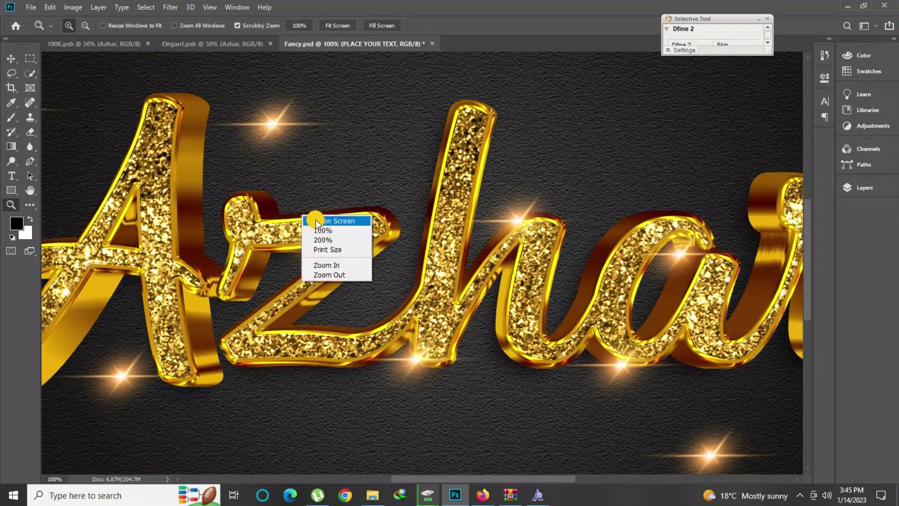
pyautogui.click(328, 225)
pyautogui.click(618, 240)
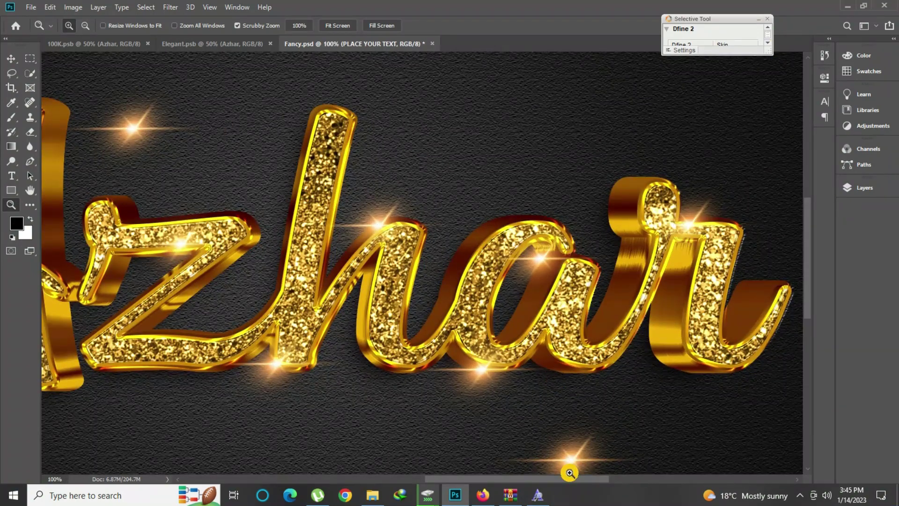
pyautogui.moveTo(583, 481); pyautogui.dragTo(529, 484)
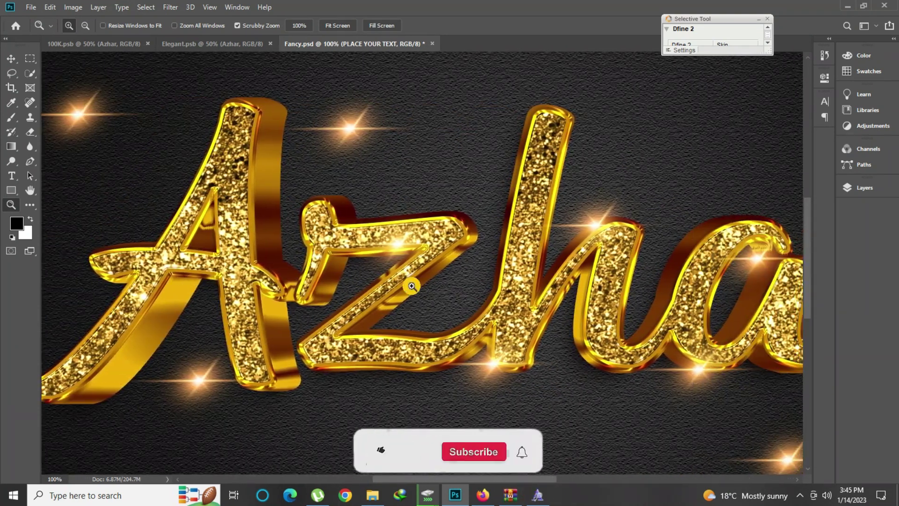
pyautogui.rightClick(425, 290)
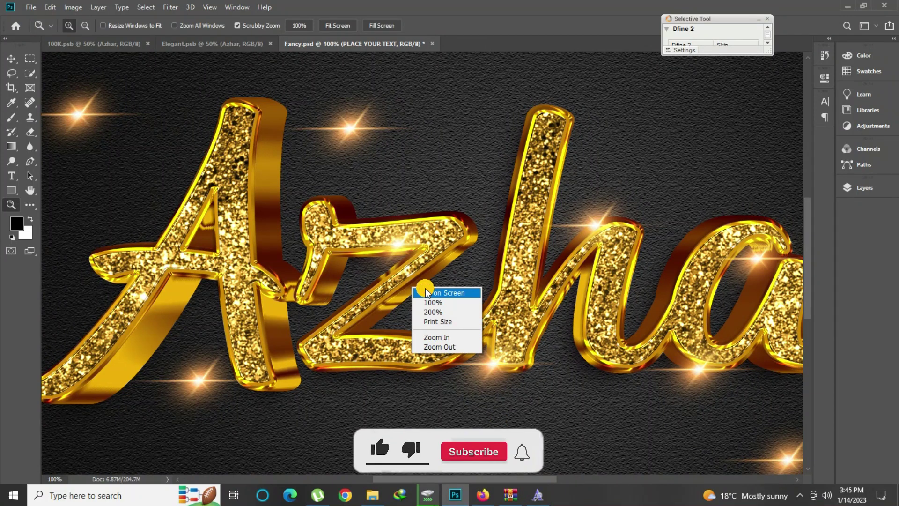
pyautogui.click(427, 292)
pyautogui.rightClick(510, 252)
pyautogui.click(539, 257)
pyautogui.click(31, 7)
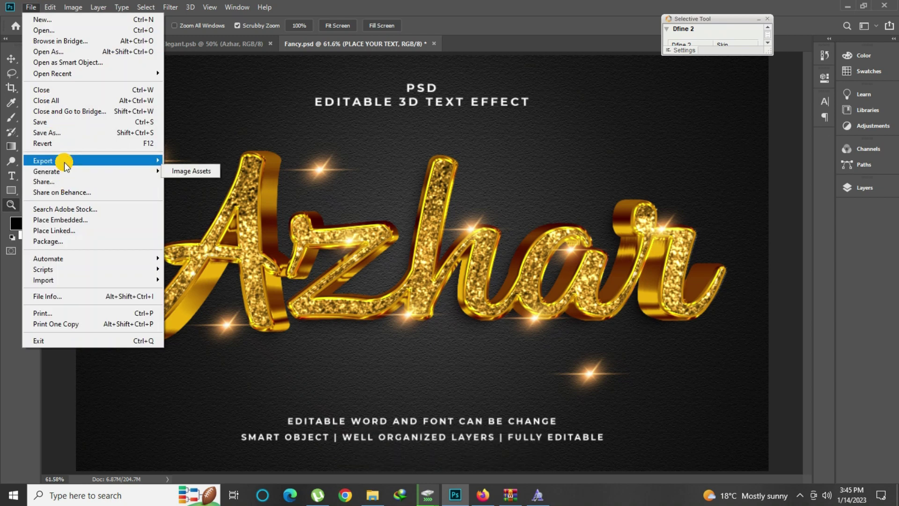
pyautogui.moveTo(43, 161)
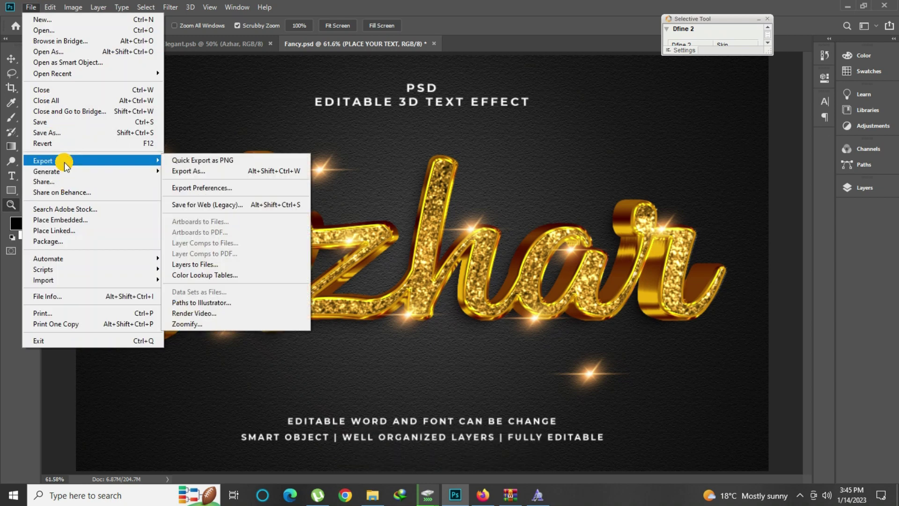
# Step: Preview the design in Export As and Save for Web, cancelling both without exporting
pyautogui.click(227, 171)
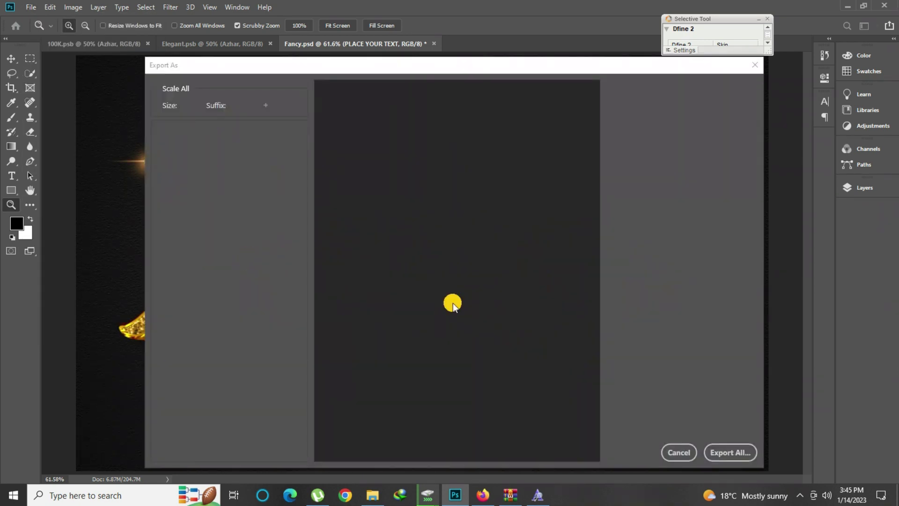
pyautogui.click(680, 452)
pyautogui.click(29, 8)
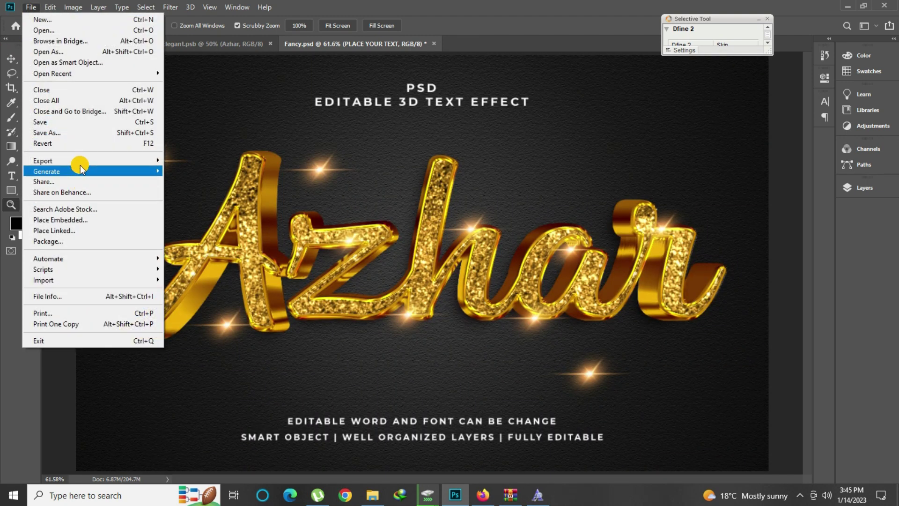
pyautogui.moveTo(42, 161)
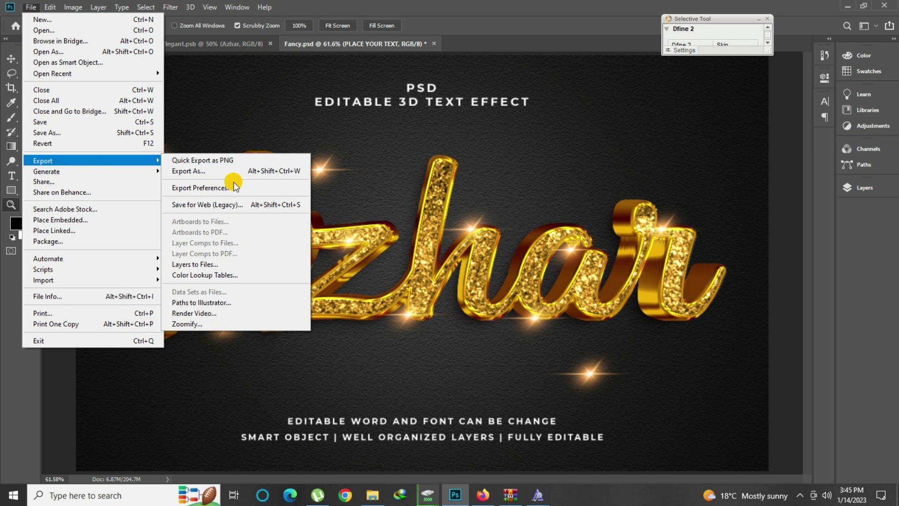
pyautogui.click(237, 204)
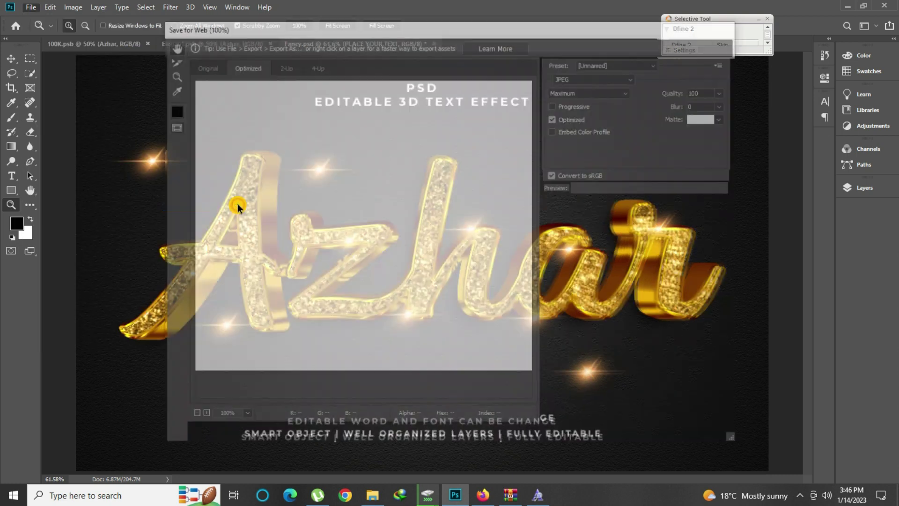
pyautogui.moveTo(502, 345)
pyautogui.mouseDown()
pyautogui.moveTo(317, 158)
pyautogui.moveTo(239, 108)
pyautogui.mouseUp()
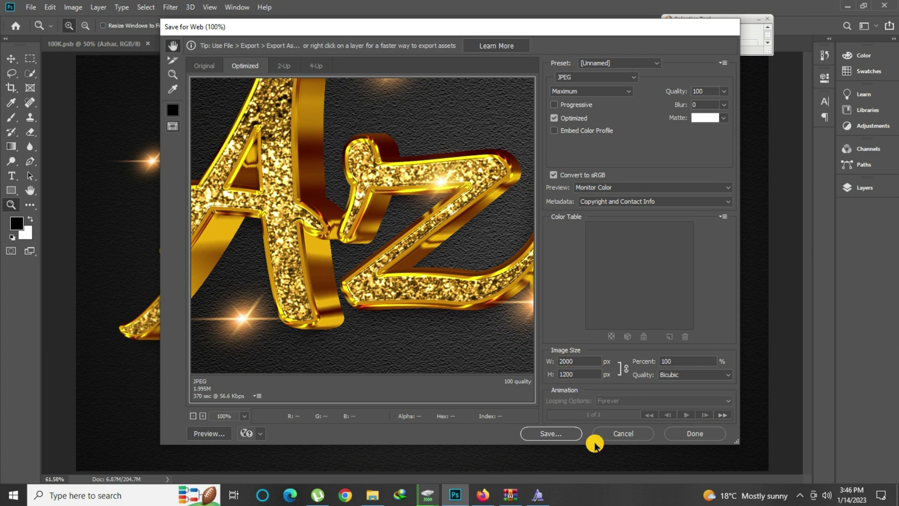
pyautogui.click(616, 435)
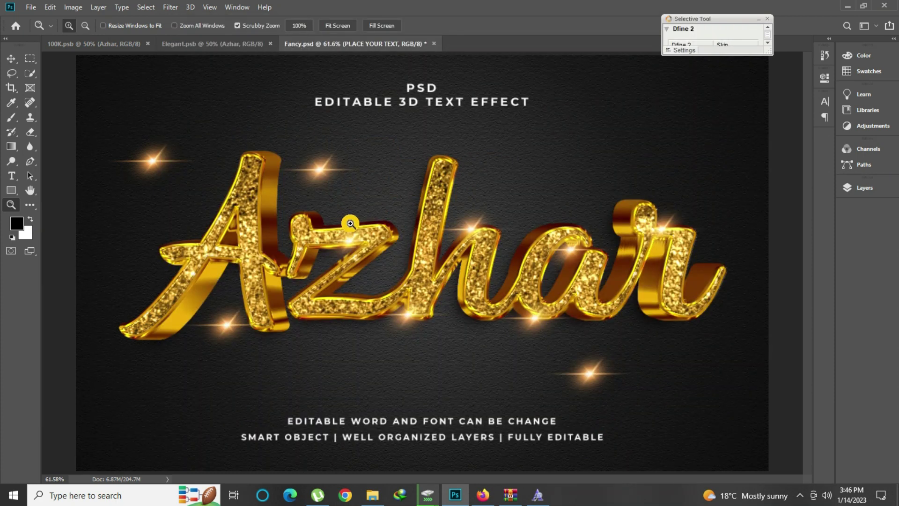
# Step: Fit the design on screen and try saving a JPEG copy, declining to replace the existing file
pyautogui.click(350, 224)
pyautogui.rightClick(301, 189)
pyautogui.click(319, 196)
pyautogui.hotkey('ctrl', 'shift', 's')
pyautogui.click(173, 376)
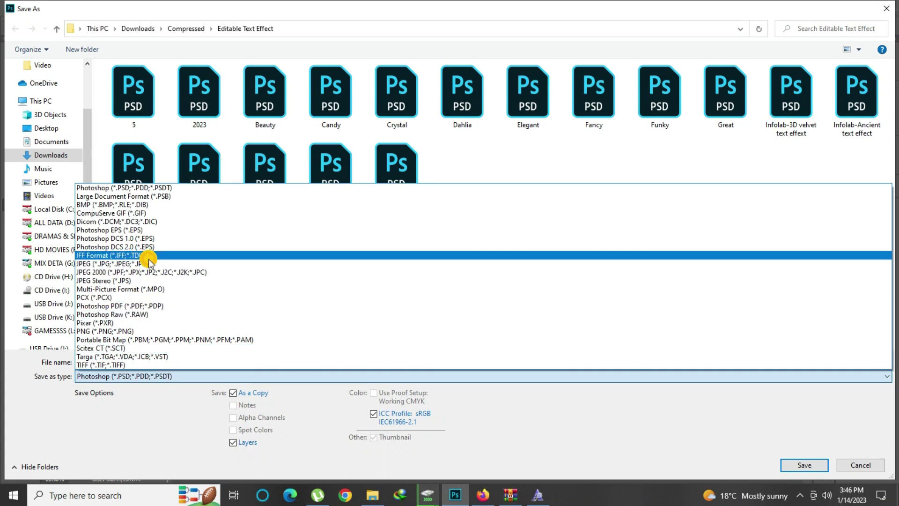
pyautogui.click(150, 263)
pyautogui.click(805, 465)
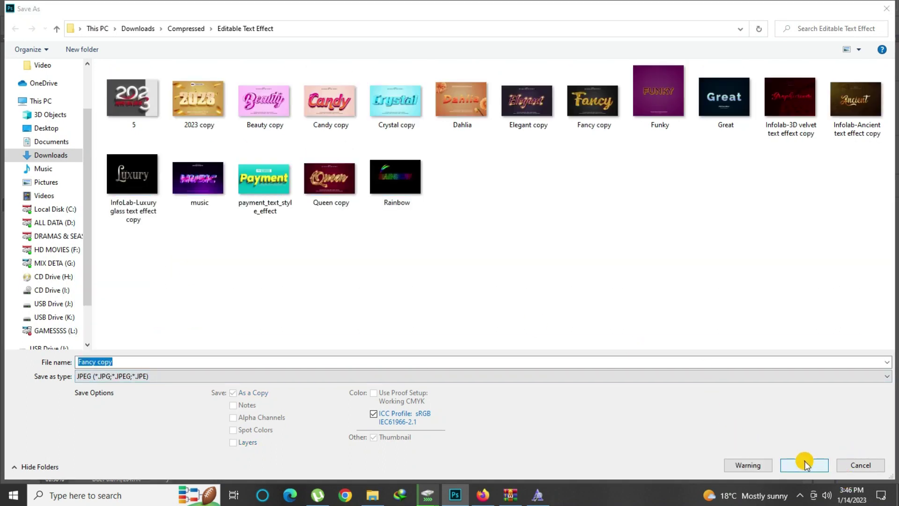
pyautogui.click(522, 247)
pyautogui.click(861, 465)
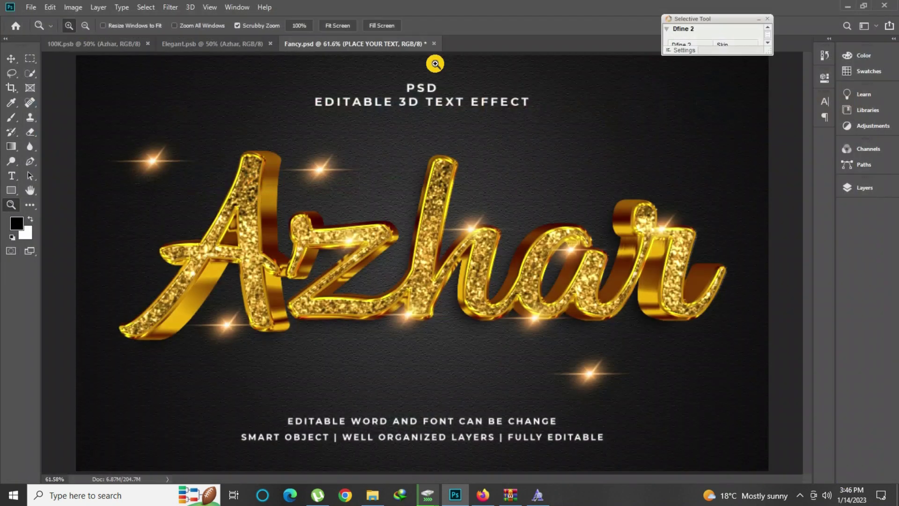
# Step: Close Fancy.psd and open Rainbow.psd from the downloaded templates folder
pyautogui.click(432, 43)
pyautogui.click(445, 186)
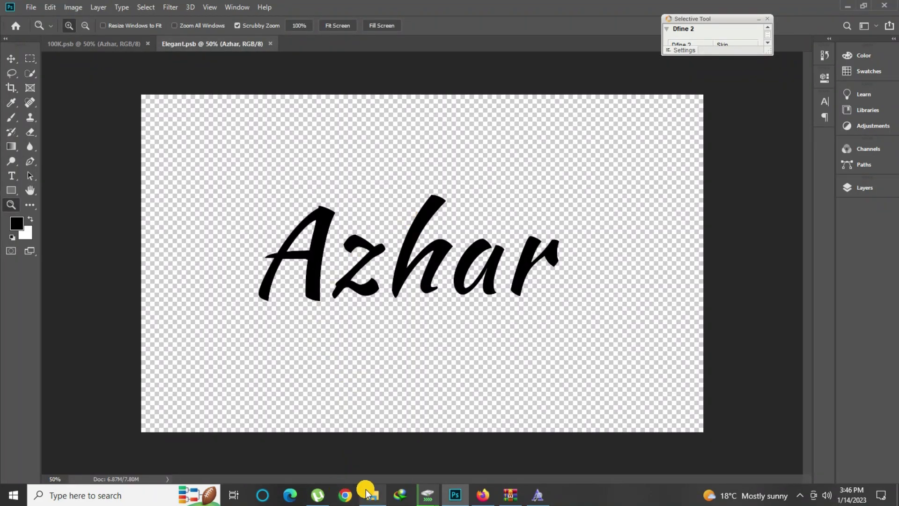
pyautogui.click(369, 494)
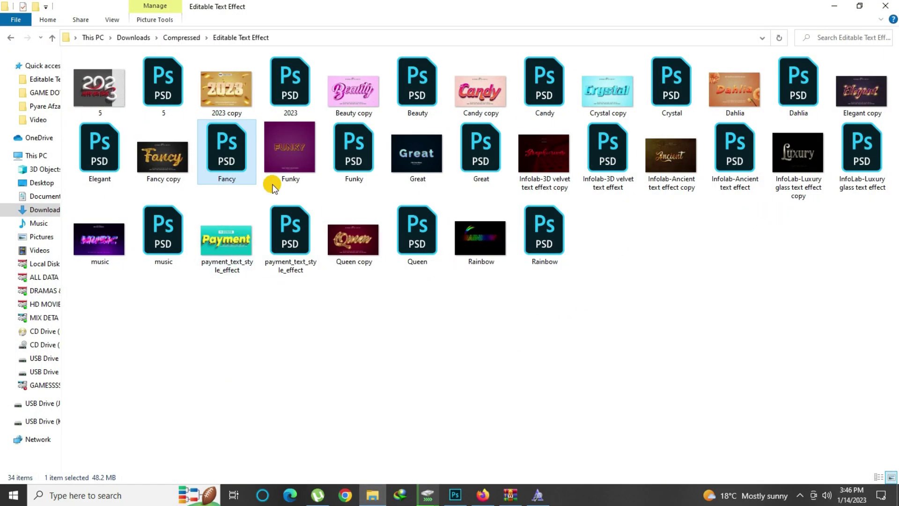
pyautogui.click(291, 159)
pyautogui.click(417, 153)
pyautogui.doubleClick(546, 239)
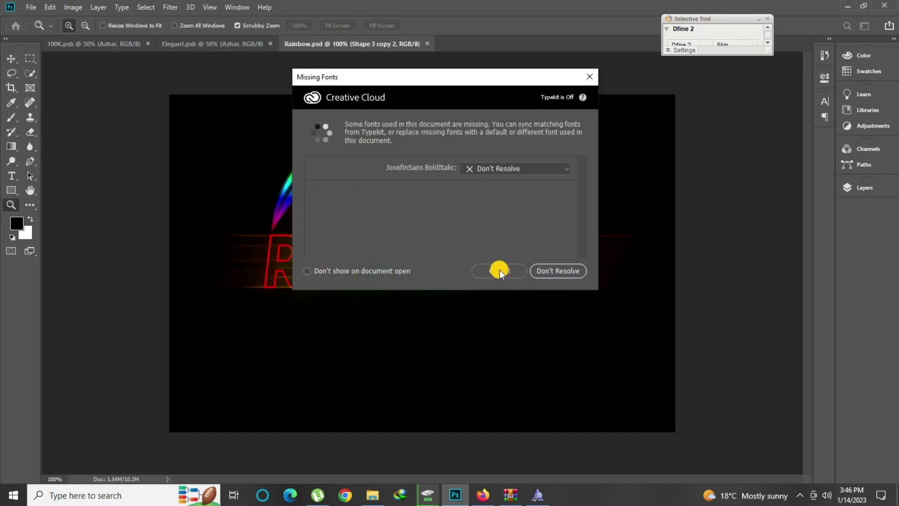
# Step: Dismiss the missing fonts warning and make the rainbow text layer active in Layers
pyautogui.click(499, 270)
pyautogui.click(861, 186)
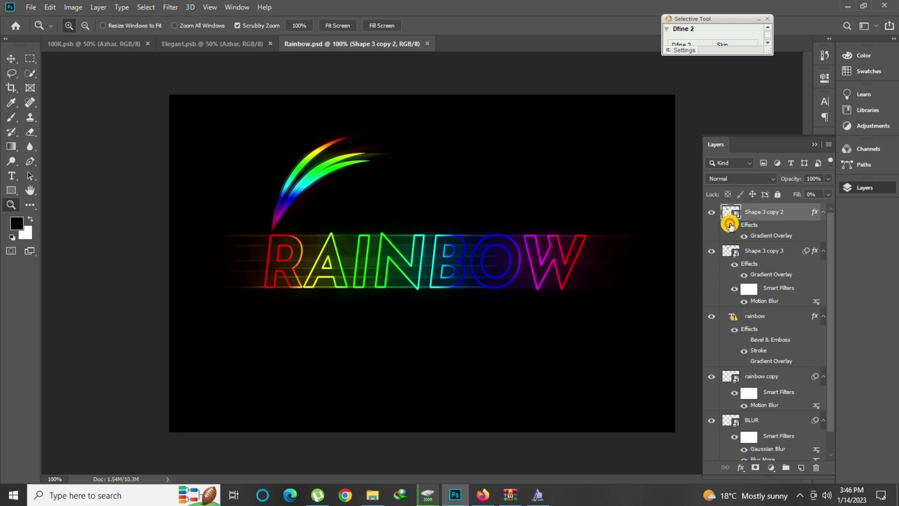
pyautogui.click(712, 318)
pyautogui.click(712, 318)
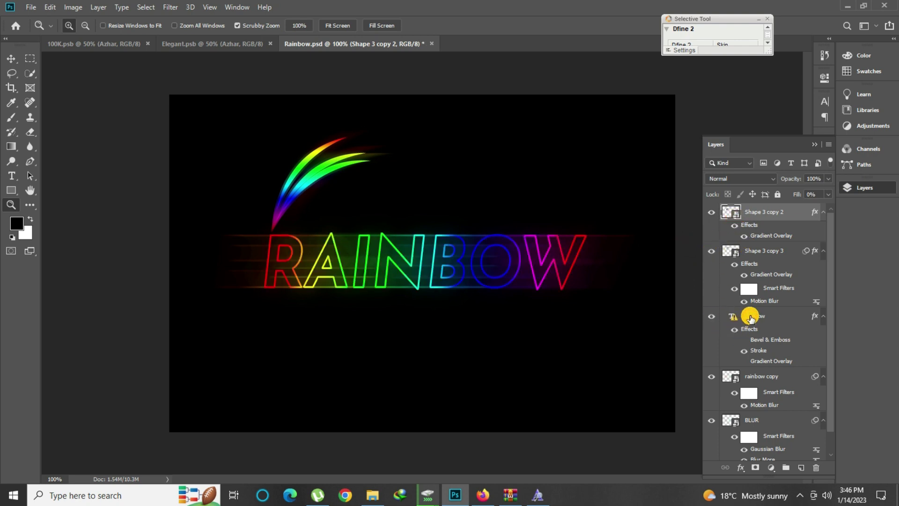
pyautogui.hotkey('alt', '[')
pyautogui.hotkey('alt', '[')
# Step: Copy the JosefinSans font name from the RAINBOW text's font field
pyautogui.click(14, 177)
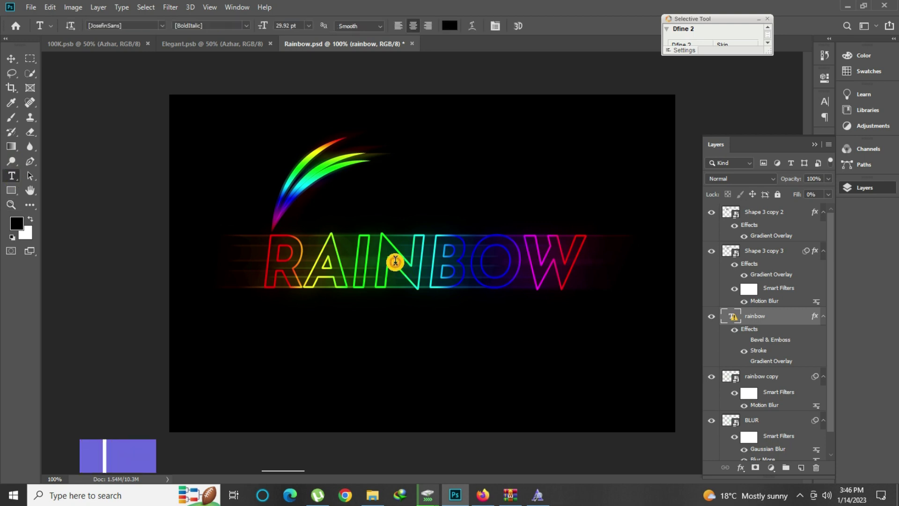
pyautogui.click(397, 263)
pyautogui.click(473, 214)
pyautogui.click(117, 26)
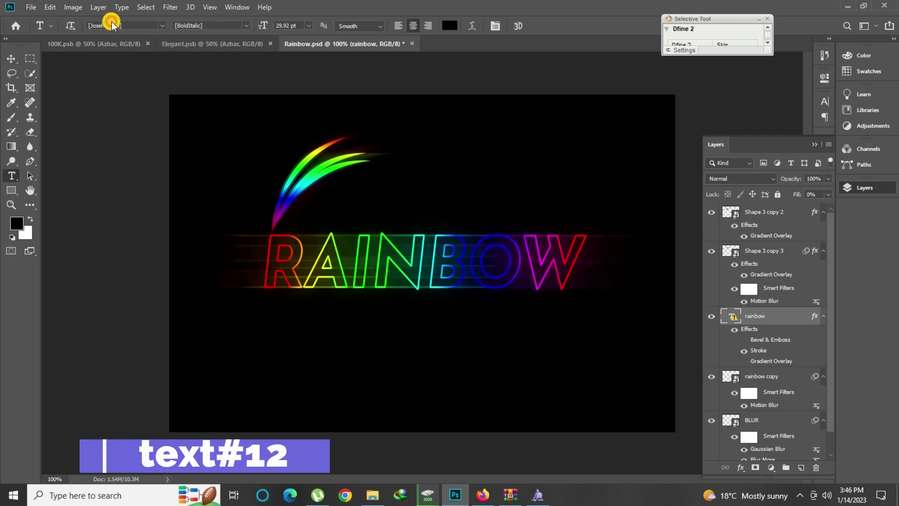
pyautogui.rightClick(118, 26)
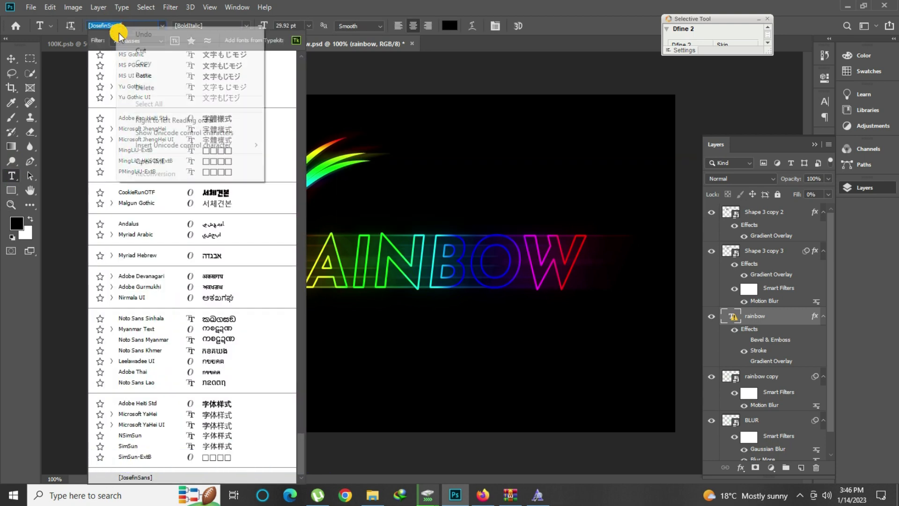
pyautogui.click(150, 65)
pyautogui.click(482, 494)
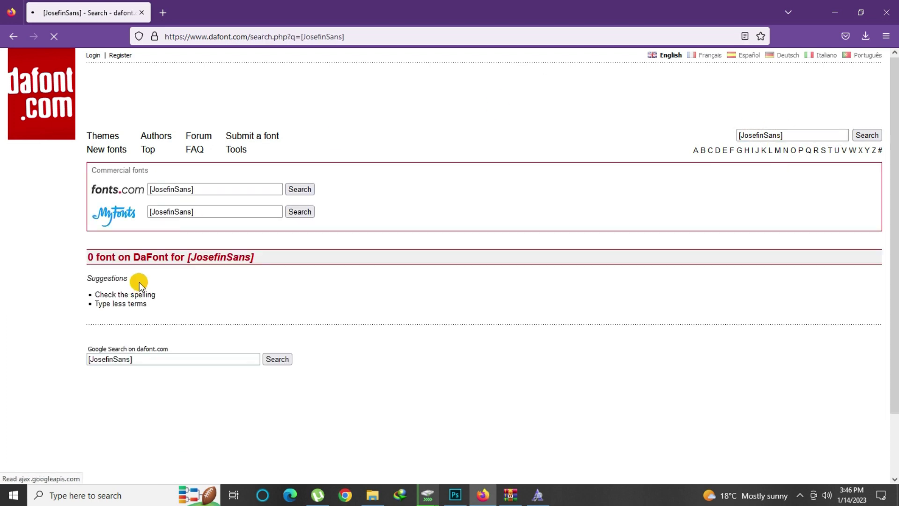
# Step: Search '[JosefinSans] font' and download the Josefin Sans family from Google Fonts
pyautogui.click(227, 36)
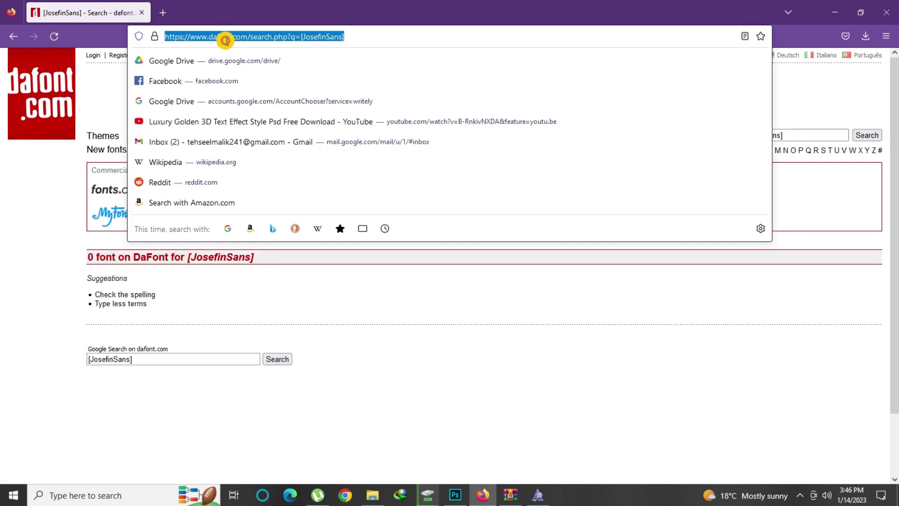
pyautogui.write('[JosefinSans] font')
pyautogui.press('Return')
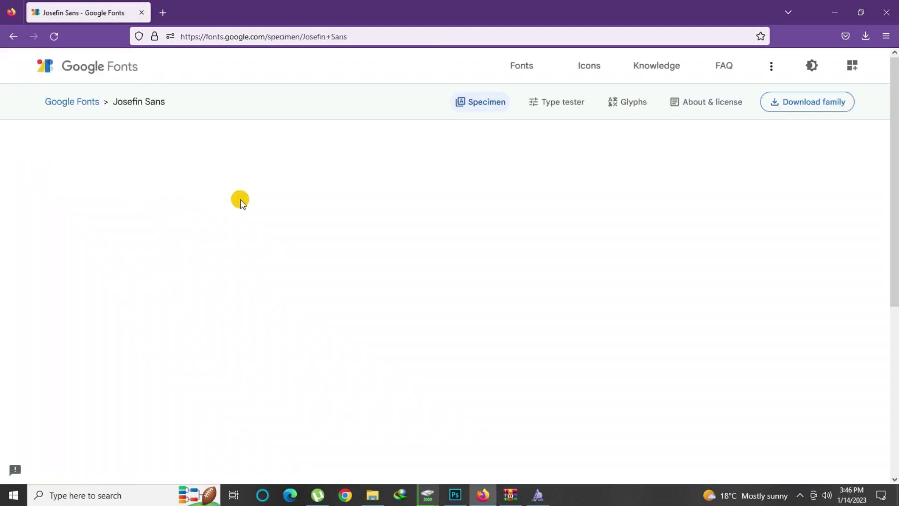
pyautogui.click(813, 102)
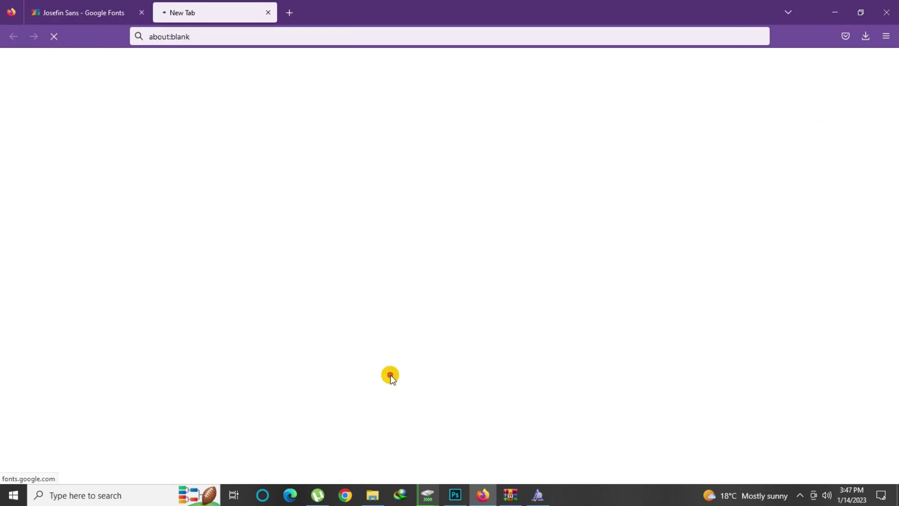
# Step: Open the downloaded Josefin Sans archive from Firefox's downloads list
pyautogui.click(455, 494)
pyautogui.click(272, 25)
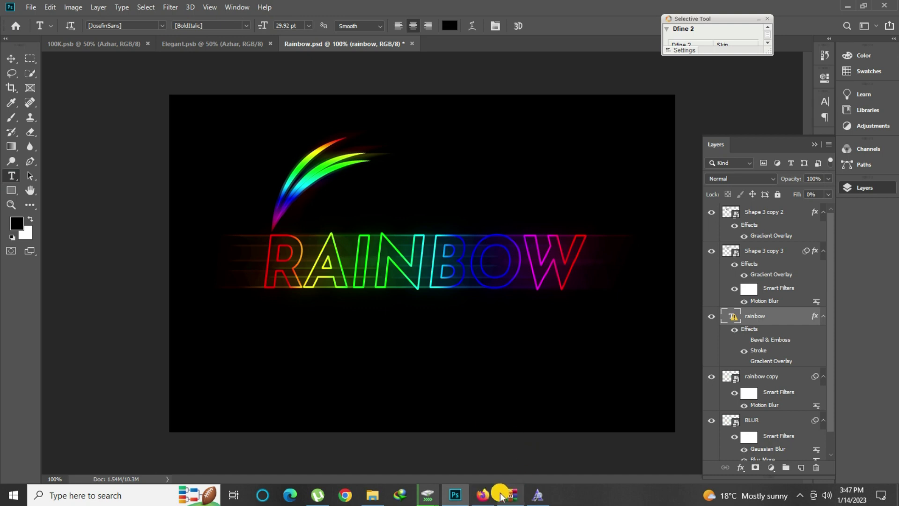
pyautogui.click(484, 495)
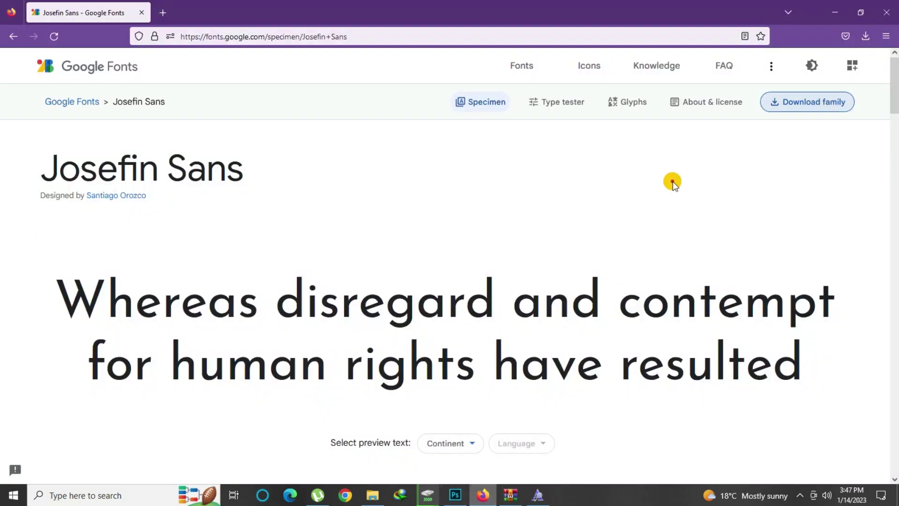
pyautogui.click(865, 36)
pyautogui.click(667, 70)
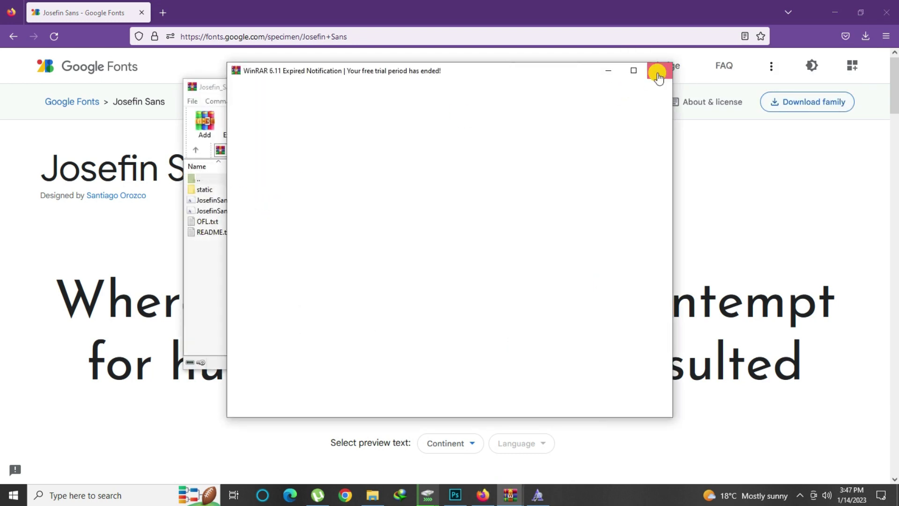
# Step: Install the Josefin Sans Bold Italic font from the archive's static folder
pyautogui.click(657, 74)
pyautogui.doubleClick(209, 190)
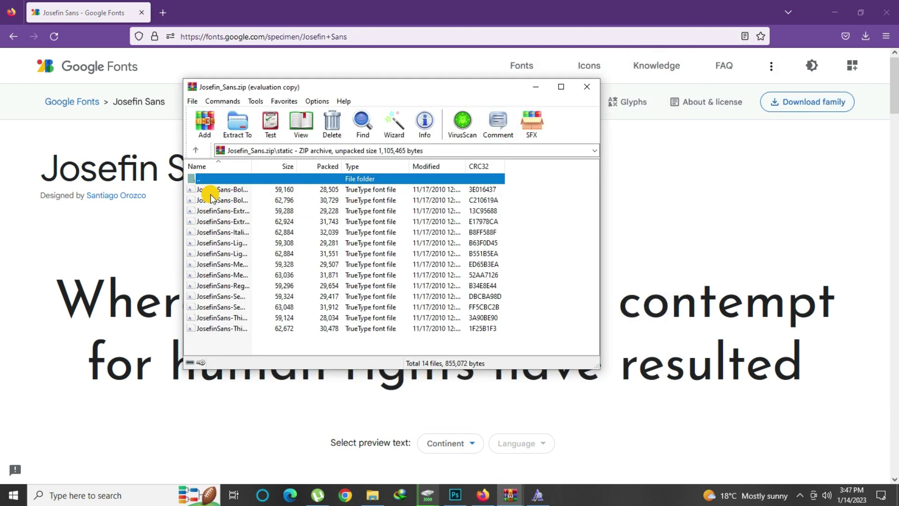
pyautogui.click(210, 190)
pyautogui.doubleClick(210, 200)
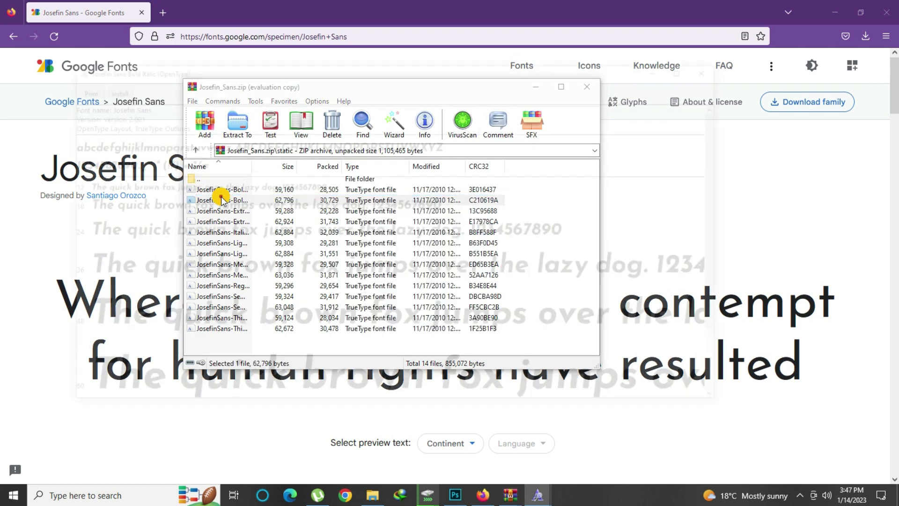
pyautogui.click(107, 94)
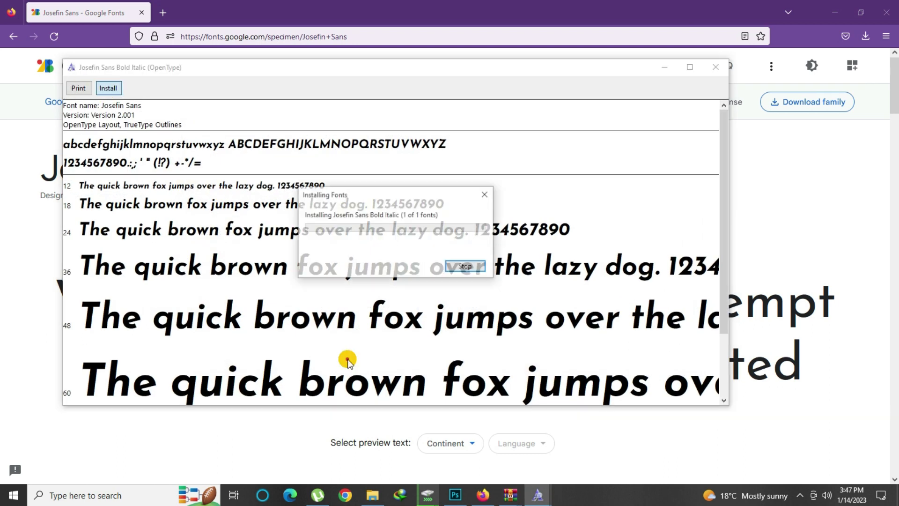
# Step: Back in Photoshop, begin editing the RAINBOW text and accept the text layout warning
pyautogui.click(456, 494)
pyautogui.click(313, 266)
pyautogui.click(456, 202)
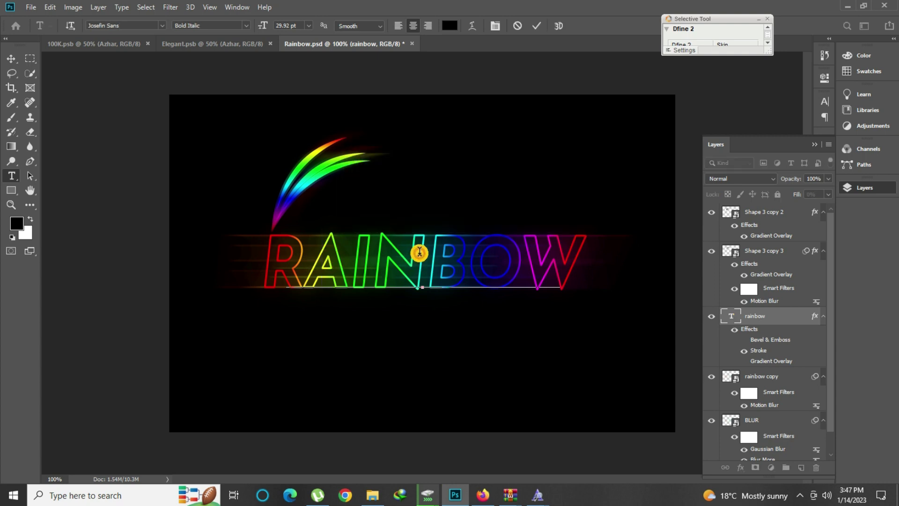
# Step: Retype the RAINBOW text letter by letter so it reads AZHAR, then commit
pyautogui.doubleClick(422, 257)
pyautogui.moveTo(321, 271); pyautogui.dragTo(267, 269)
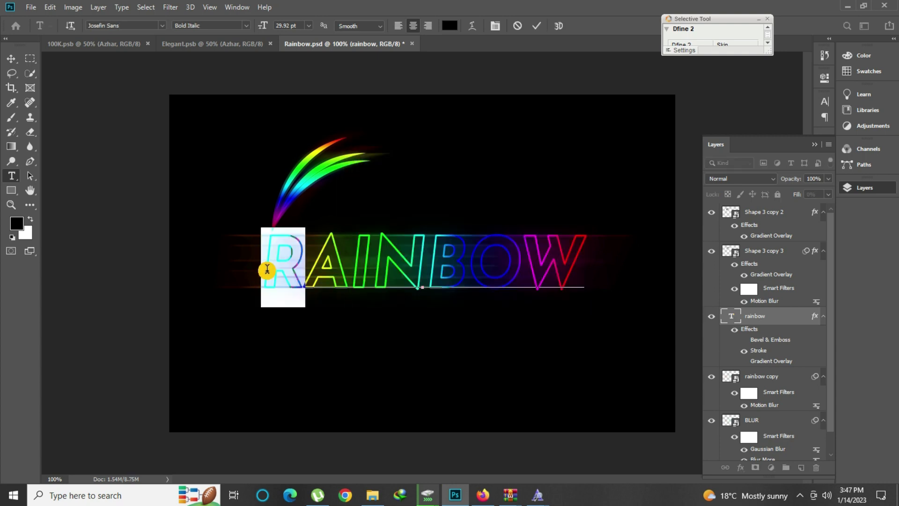
pyautogui.write('A')
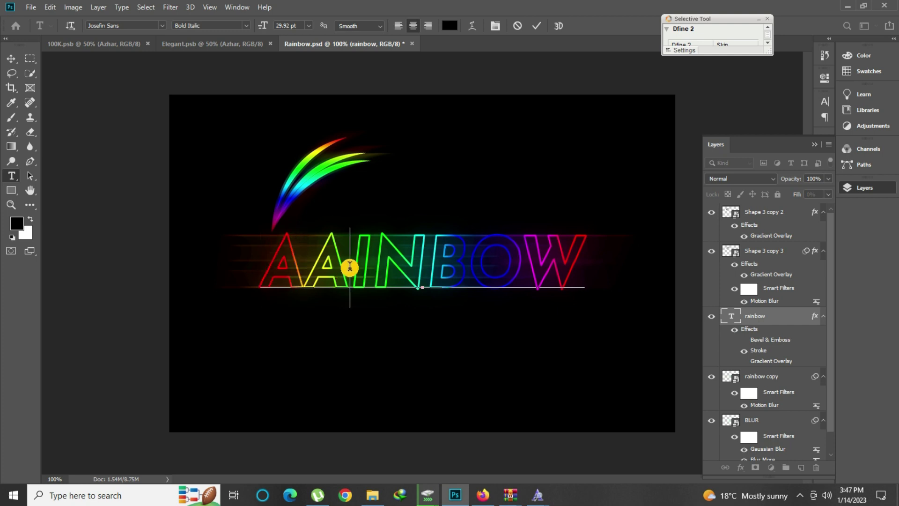
pyautogui.press('Delete')
pyautogui.write('Z')
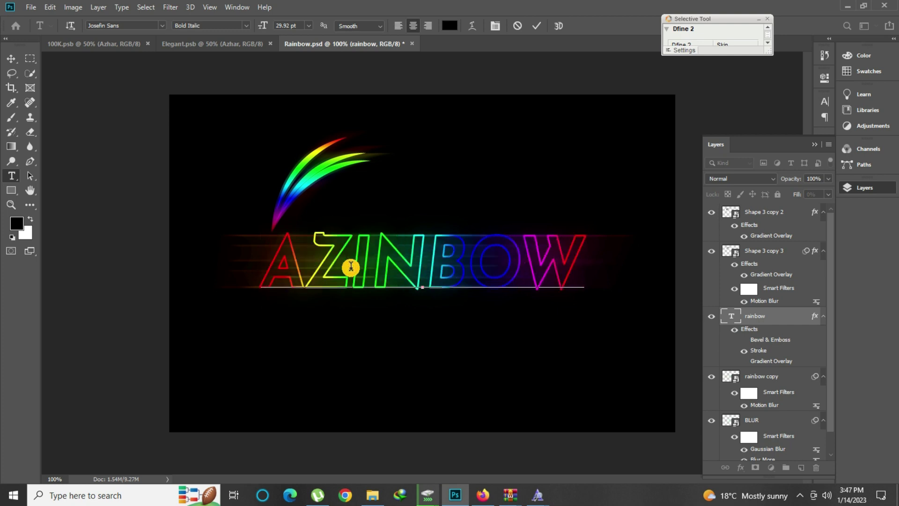
pyautogui.press('BackSpace')
pyautogui.write('H')
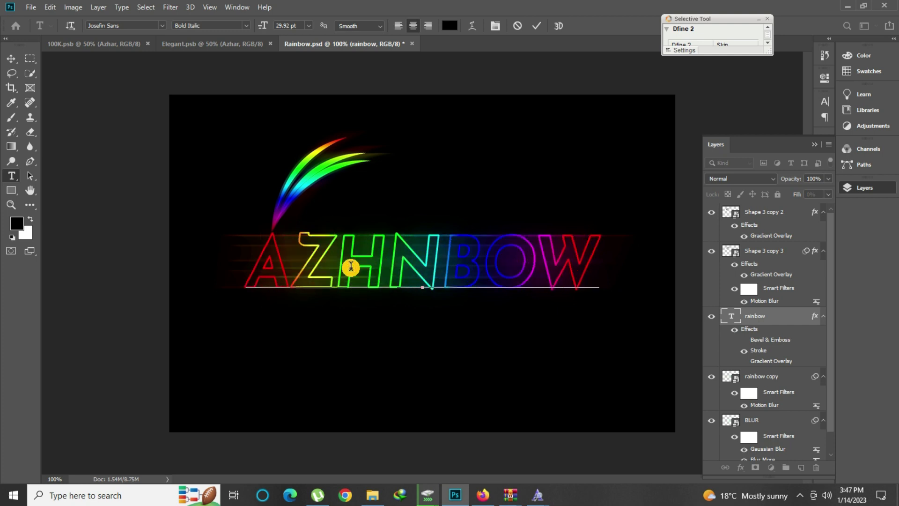
pyautogui.press('Delete')
pyautogui.write('A')
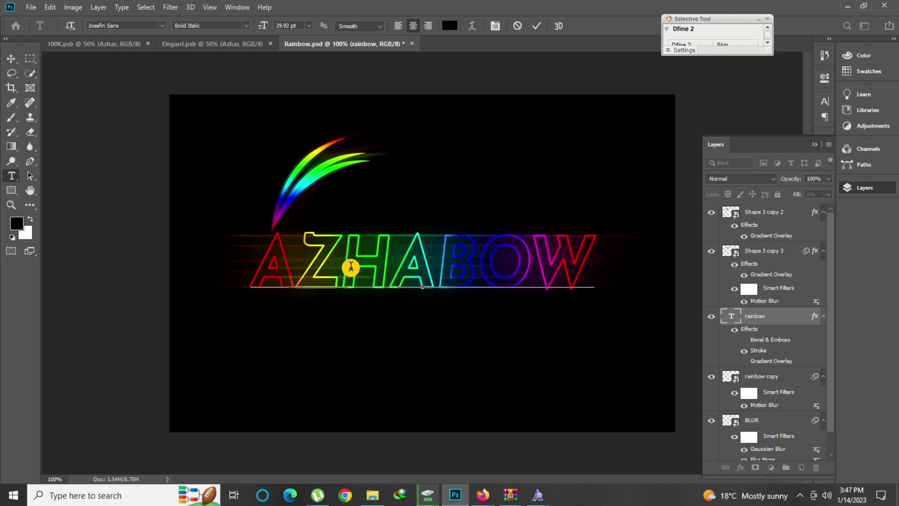
pyautogui.press('Delete')
pyautogui.write('R')
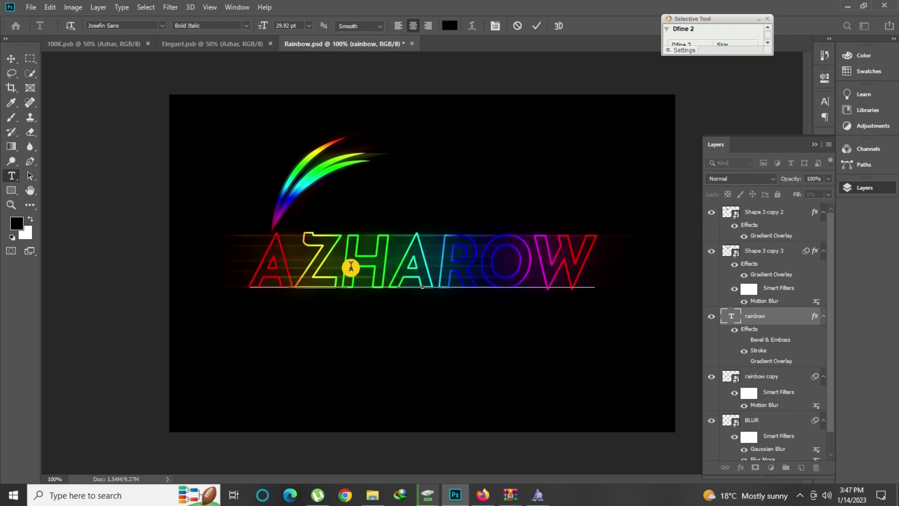
pyautogui.press('Delete')
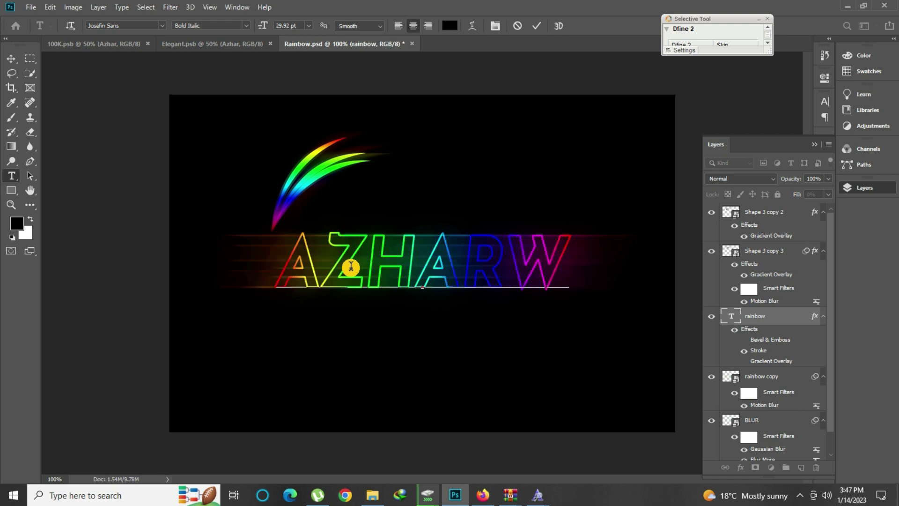
pyautogui.press('Delete')
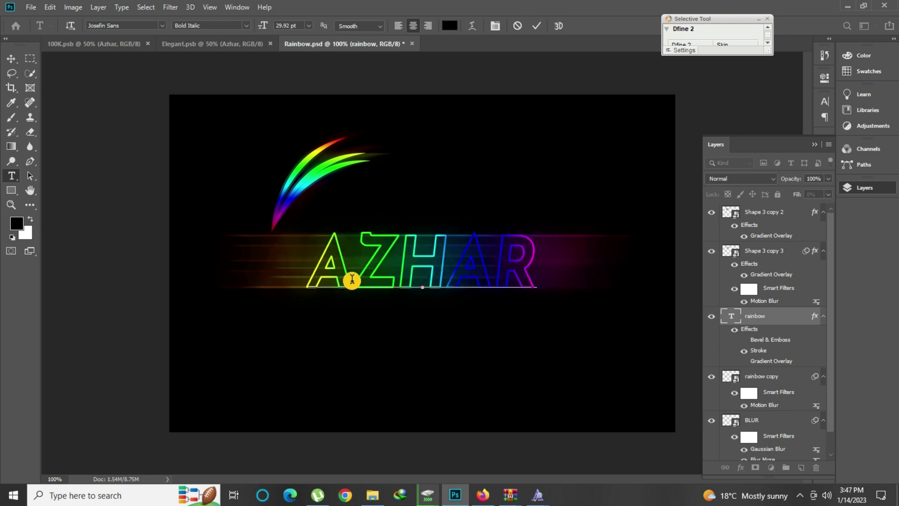
pyautogui.click(10, 204)
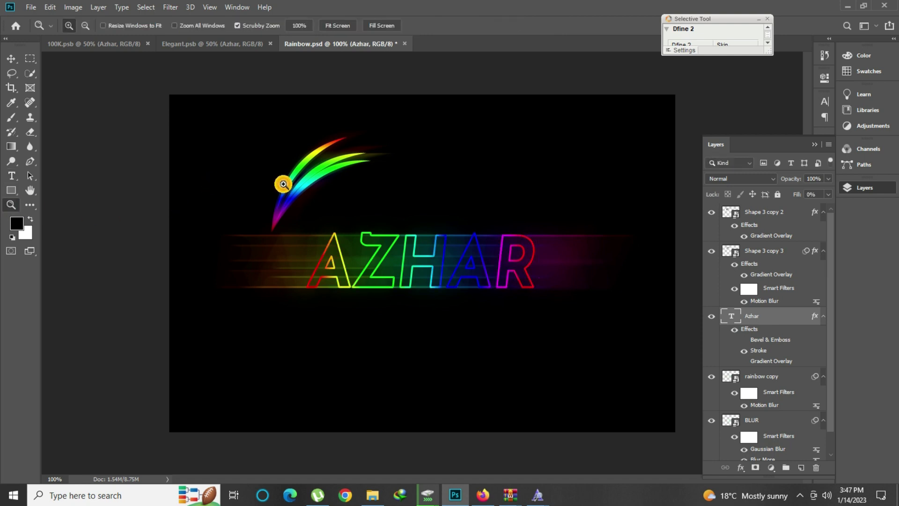
# Step: Move the rainbow swoosh shape so it sits just above the AZHAR text
pyautogui.click(11, 58)
pyautogui.keyDown('ctrl'); pyautogui.click(321, 171); pyautogui.keyUp('ctrl')
pyautogui.moveTo(315, 176); pyautogui.dragTo(327, 182)
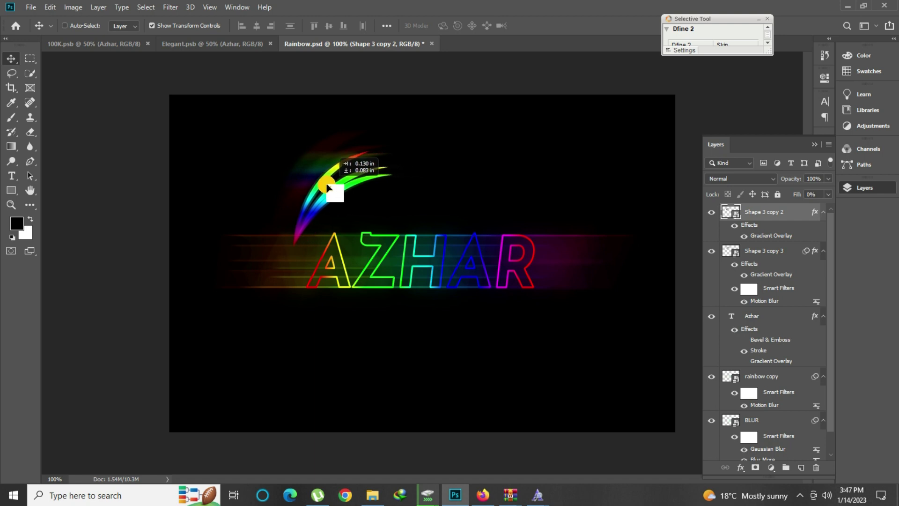
pyautogui.moveTo(326, 182); pyautogui.dragTo(313, 179)
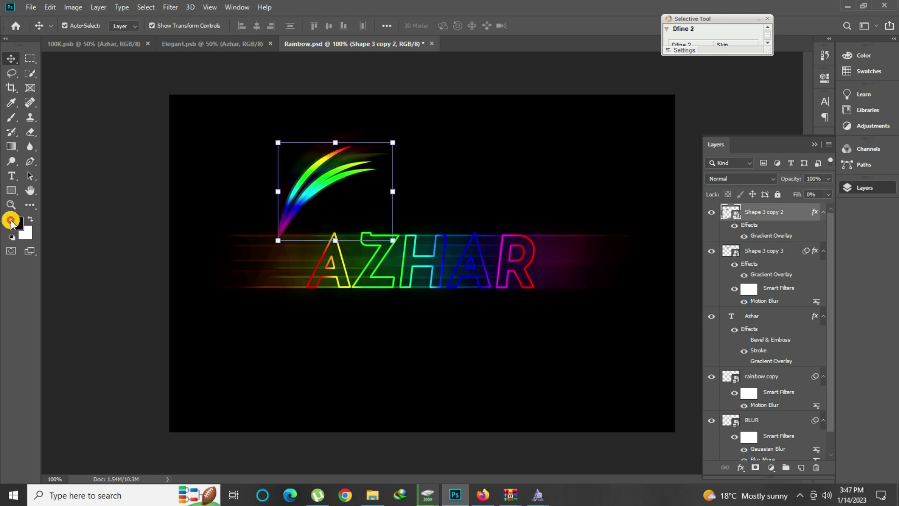
# Step: Zoom in on the AZHAR text to check the result
pyautogui.click(10, 204)
pyautogui.moveTo(364, 285); pyautogui.dragTo(408, 151)
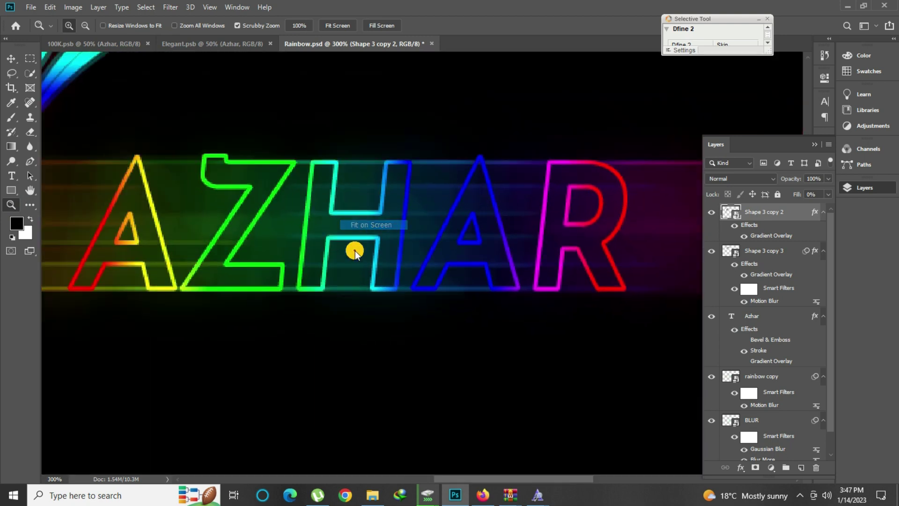
pyautogui.click(429, 43)
pyautogui.press('Escape')
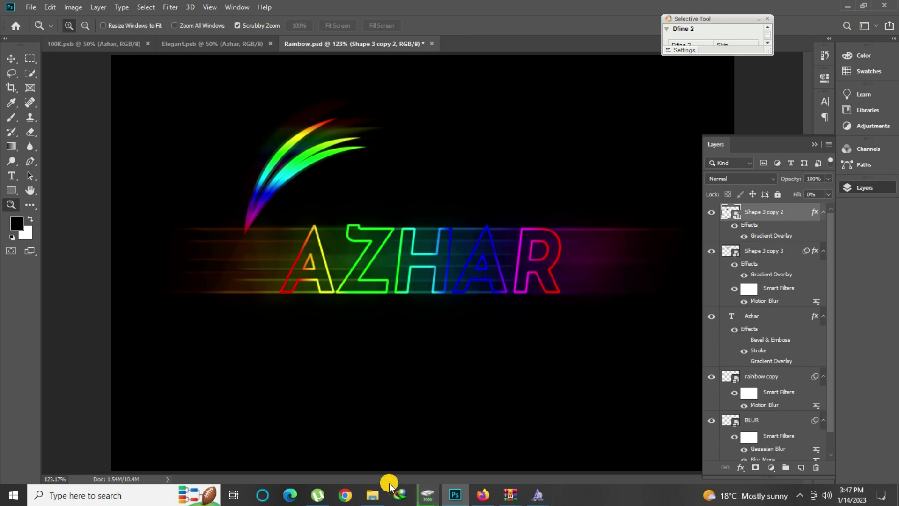
# Step: In the templates folder, preview the Queen copy image, then open music.psd in Photoshop
pyautogui.click(369, 495)
pyautogui.doubleClick(353, 241)
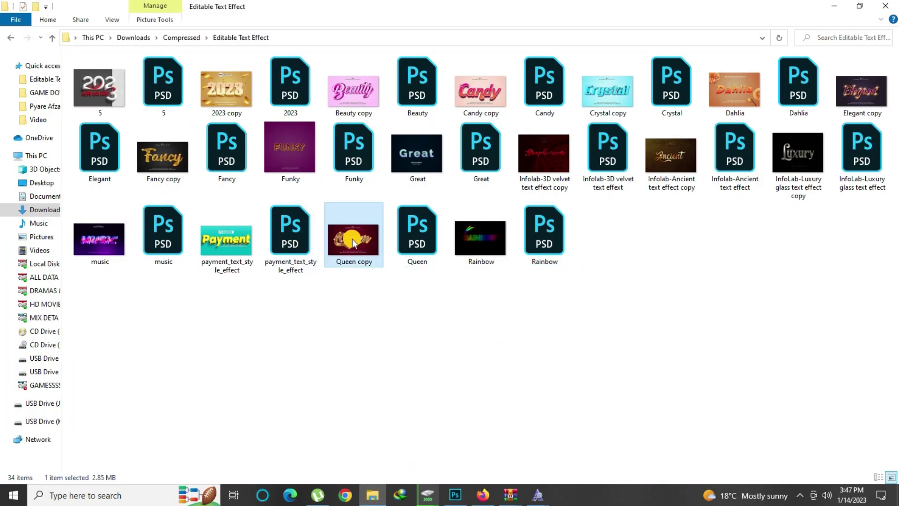
pyautogui.hotkey('alt', 'F4')
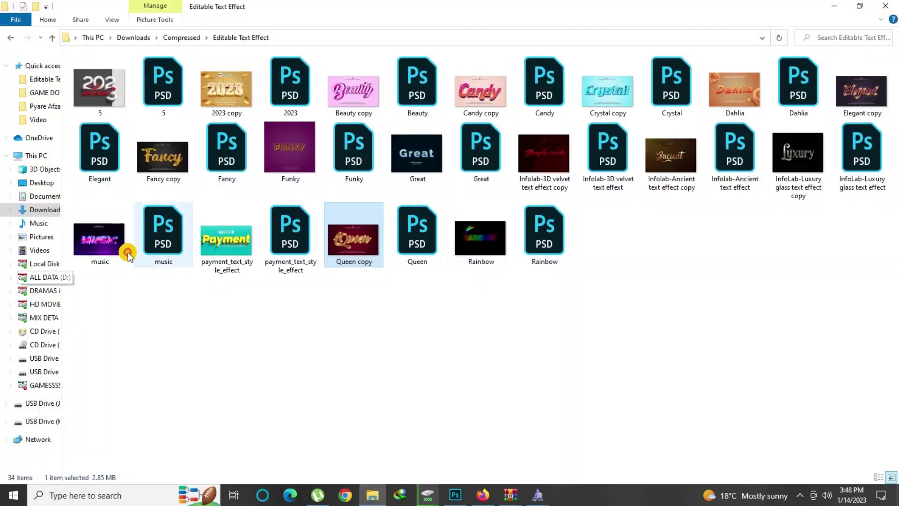
pyautogui.doubleClick(154, 243)
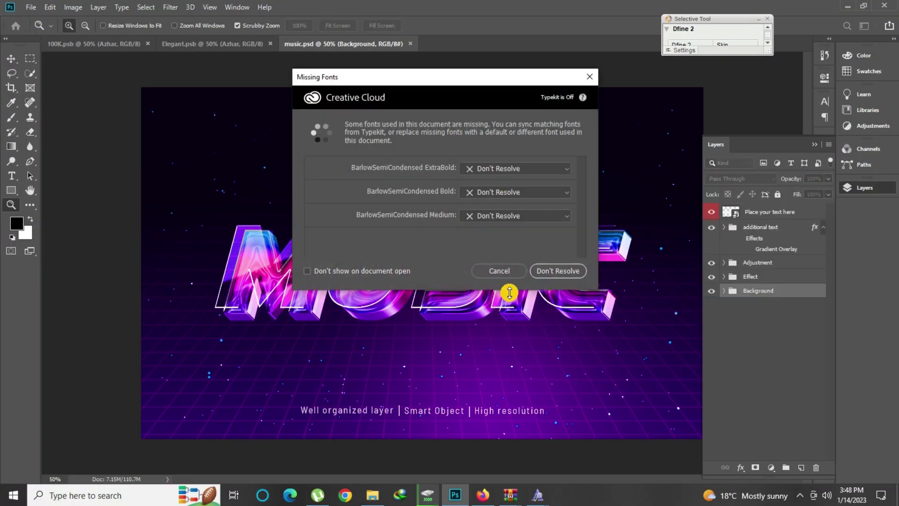
# Step: Dismiss the missing fonts warnings and open the 'Place your text here' smart object
pyautogui.click(557, 270)
pyautogui.doubleClick(730, 211)
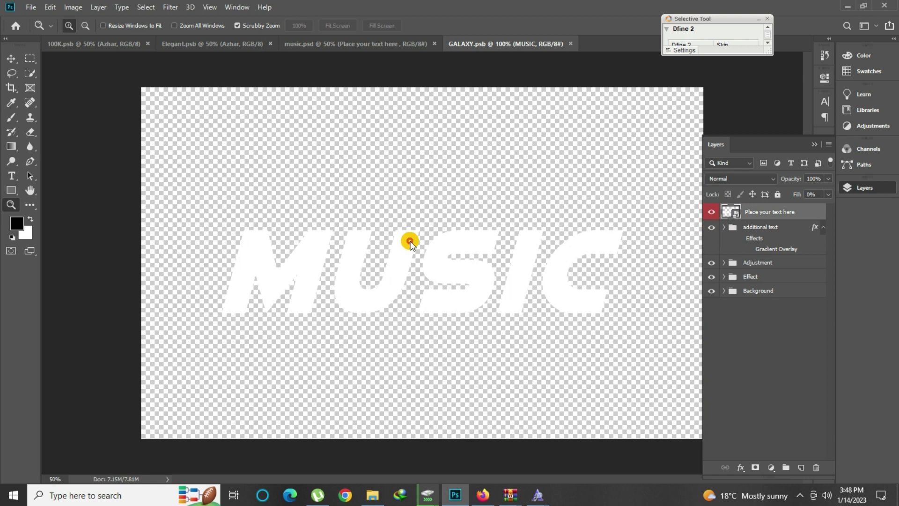
pyautogui.click(510, 275)
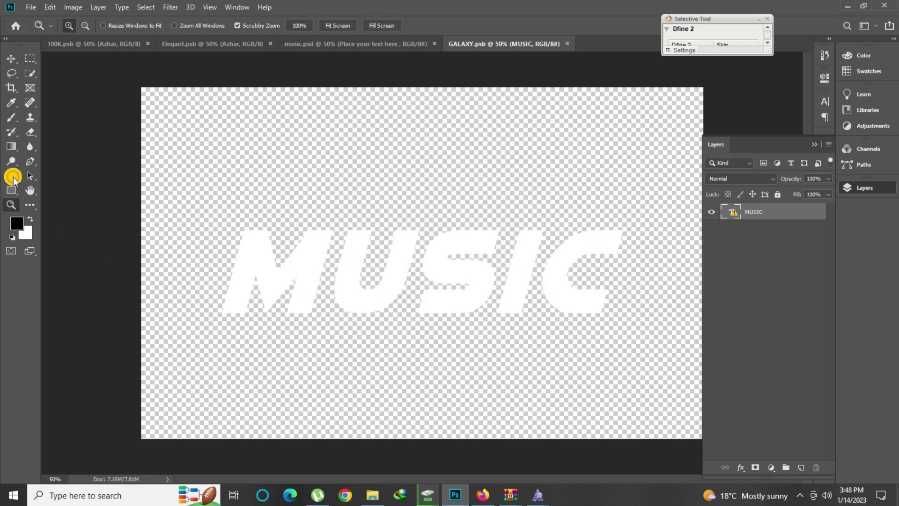
# Step: Select the MUSIC text with the Type tool and copy its missing font name, Quicksilver
pyautogui.click(12, 176)
pyautogui.click(452, 279)
pyautogui.click(468, 211)
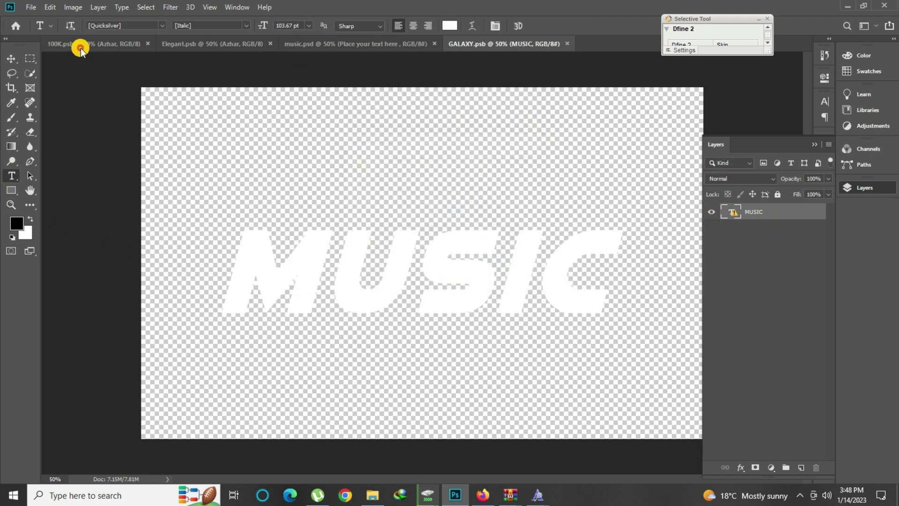
pyautogui.click(113, 25)
pyautogui.rightClick(112, 25)
pyautogui.click(134, 62)
pyautogui.click(482, 495)
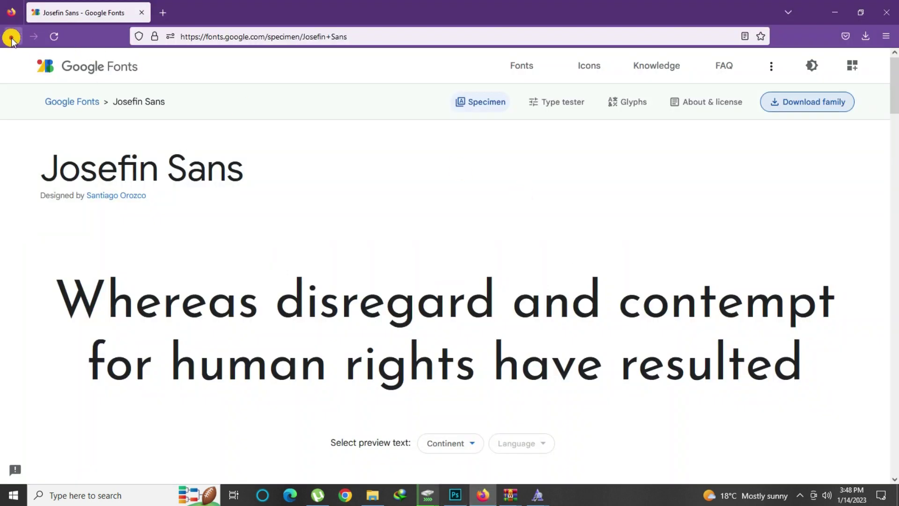
# Step: Search Google for the Quicksilver font and download it from dafont
pyautogui.click(11, 38)
pyautogui.moveTo(176, 74); pyautogui.dragTo(49, 105)
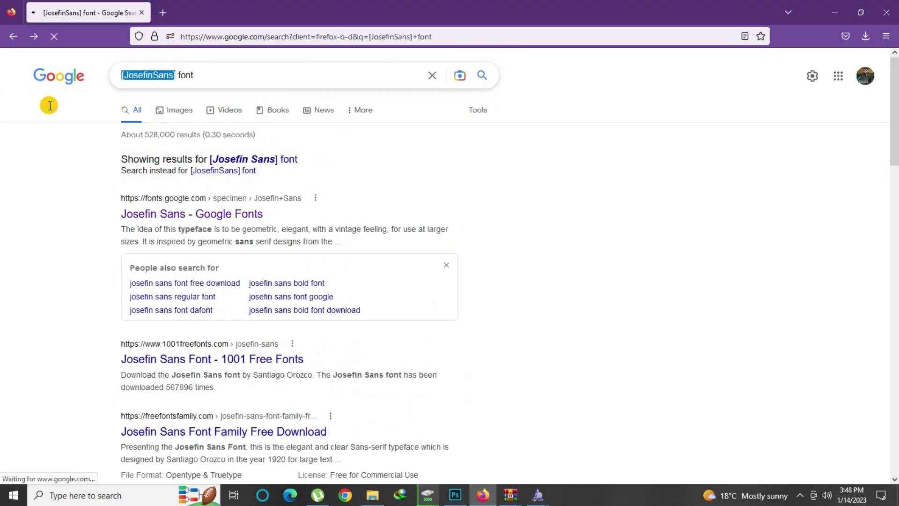
pyautogui.hotkey('ctrl', 'v')
pyautogui.press('Return')
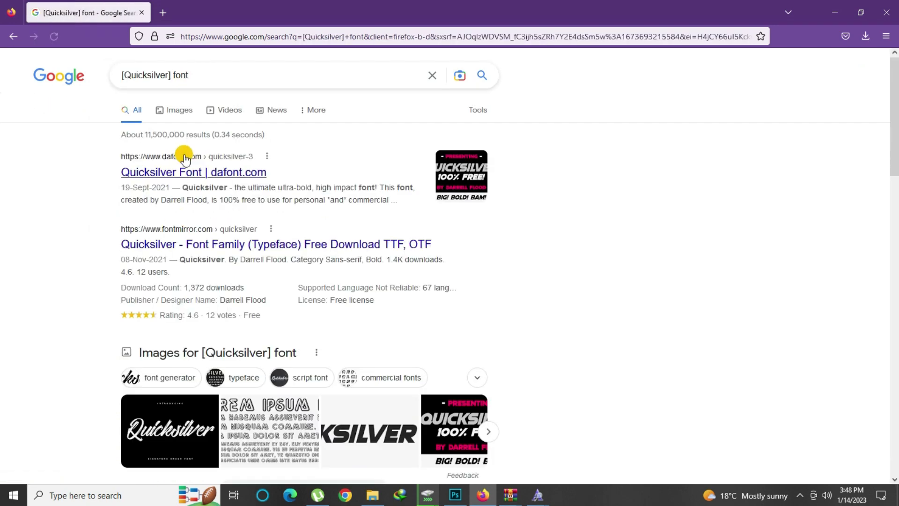
pyautogui.click(185, 166)
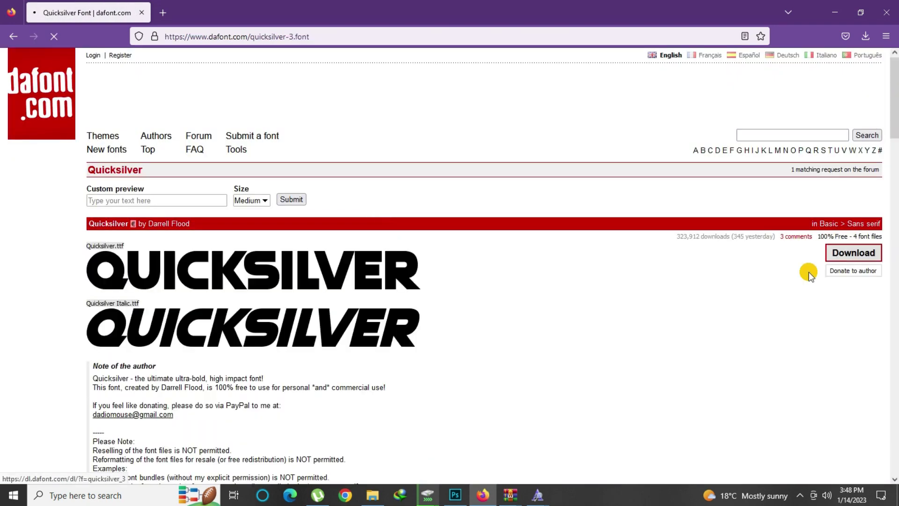
pyautogui.click(853, 252)
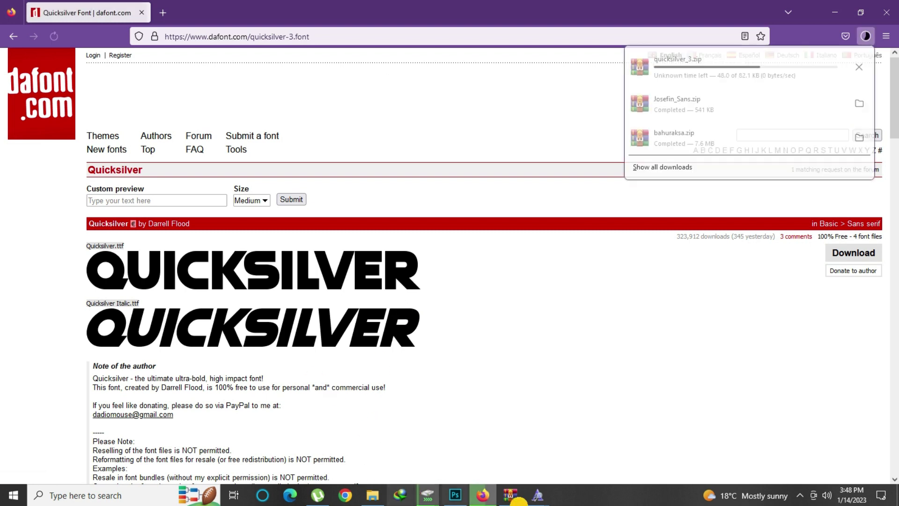
# Step: Open quicksilver_3.zip from recent downloads and install the Quicksilver Italic font
pyautogui.click(455, 494)
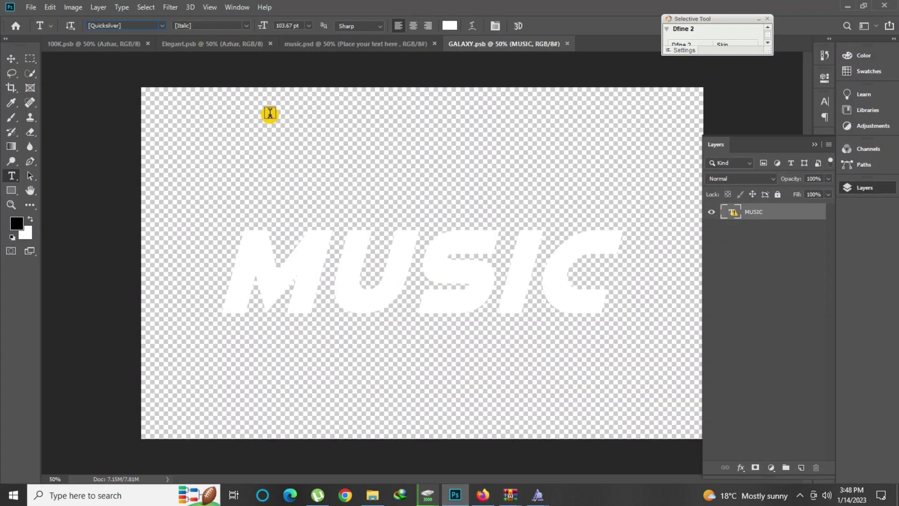
pyautogui.click(483, 494)
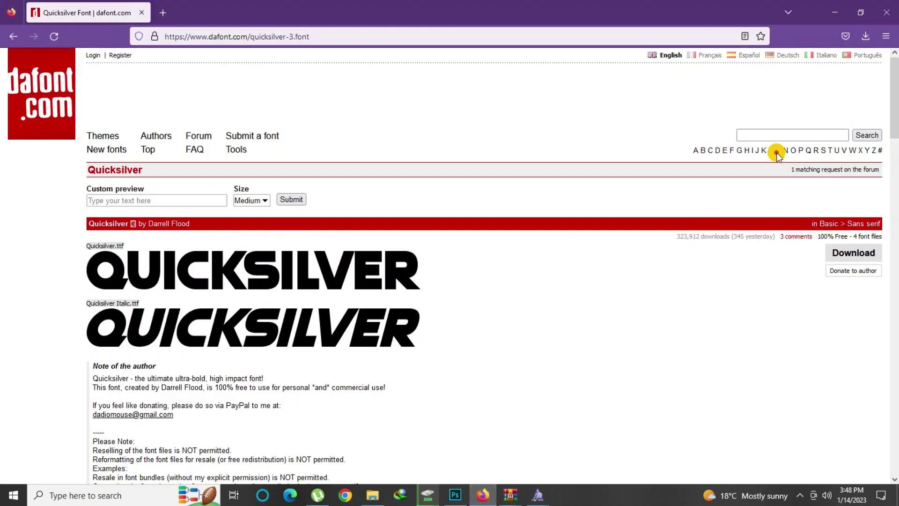
pyautogui.click(865, 36)
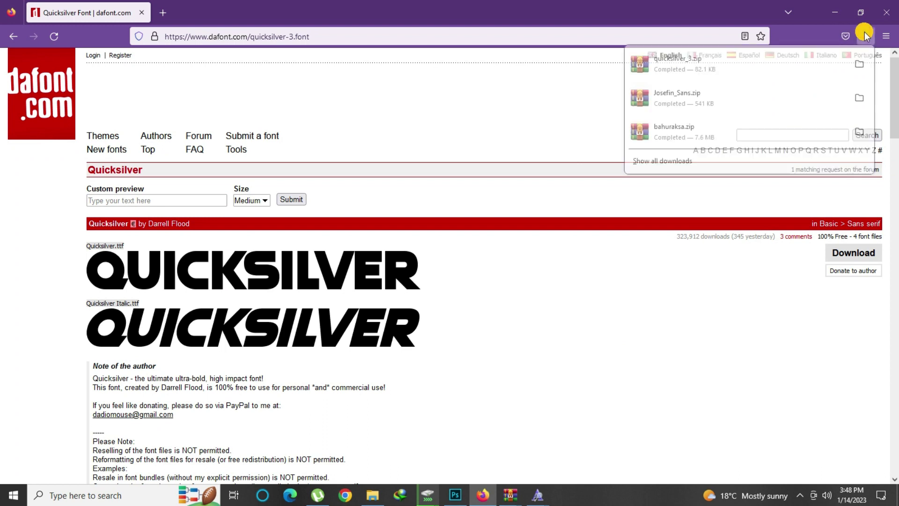
pyautogui.click(673, 72)
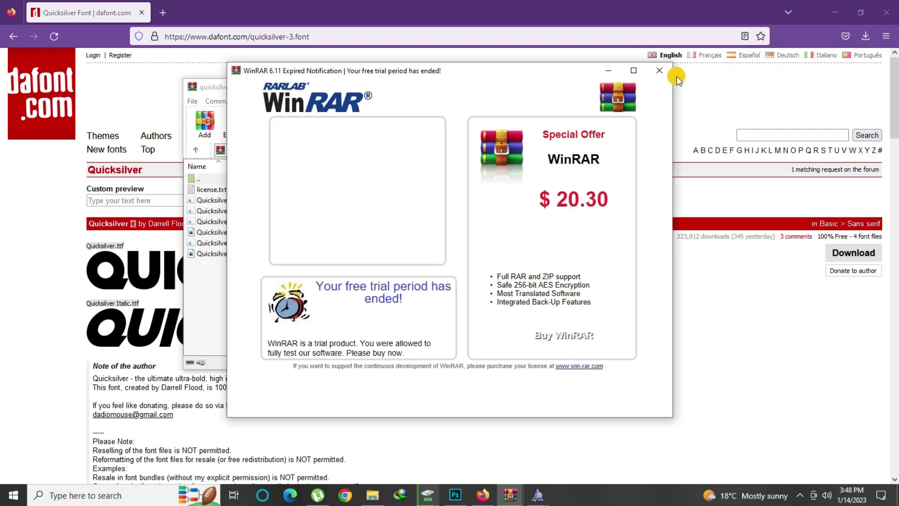
pyautogui.click(659, 71)
pyautogui.click(222, 211)
pyautogui.doubleClick(221, 200)
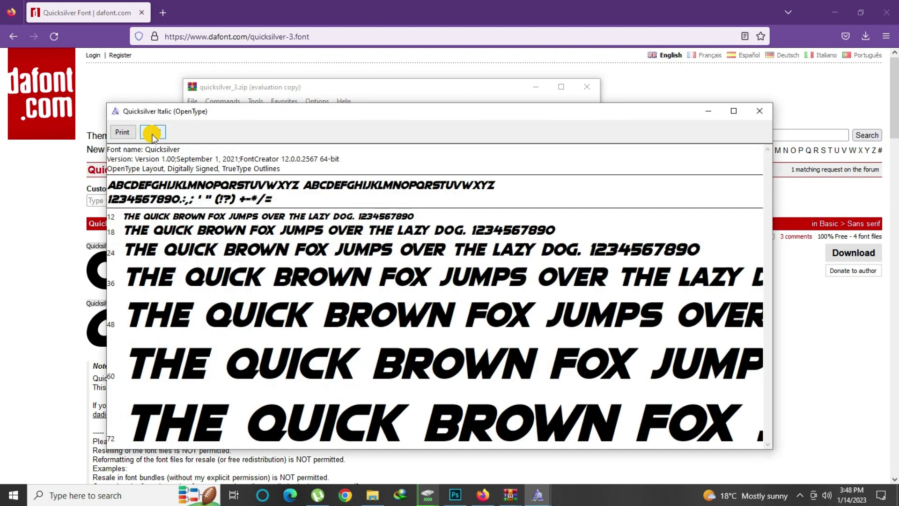
pyautogui.click(152, 133)
pyautogui.click(455, 494)
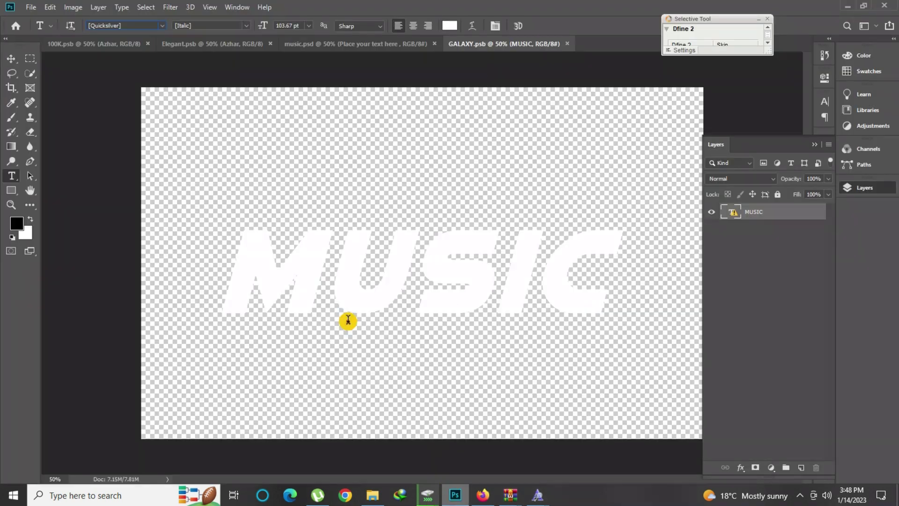
# Step: Replace the MUSIC text with AZHAR in the galaxy smart object, nudge it slightly, and commit
pyautogui.click(364, 256)
pyautogui.click(470, 214)
pyautogui.click(422, 283)
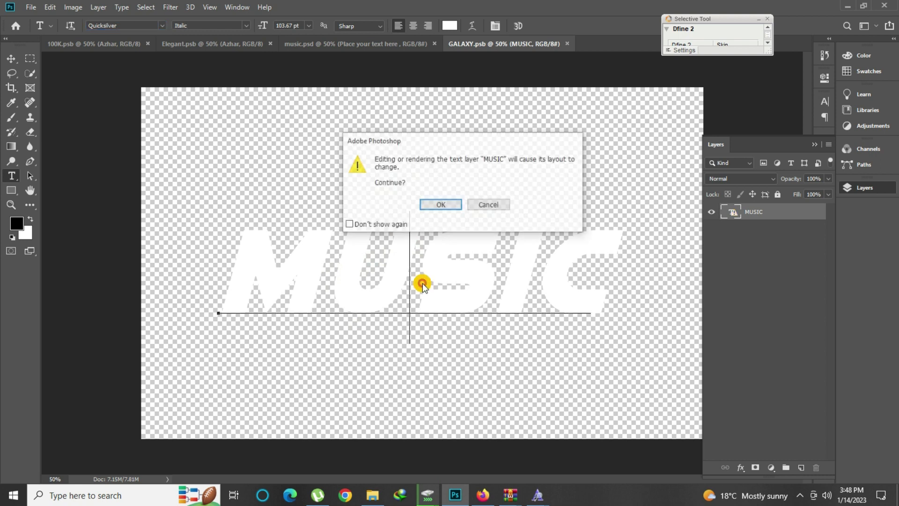
pyautogui.click(435, 201)
pyautogui.hotkey('ctrl', 'a')
pyautogui.write('AZ')
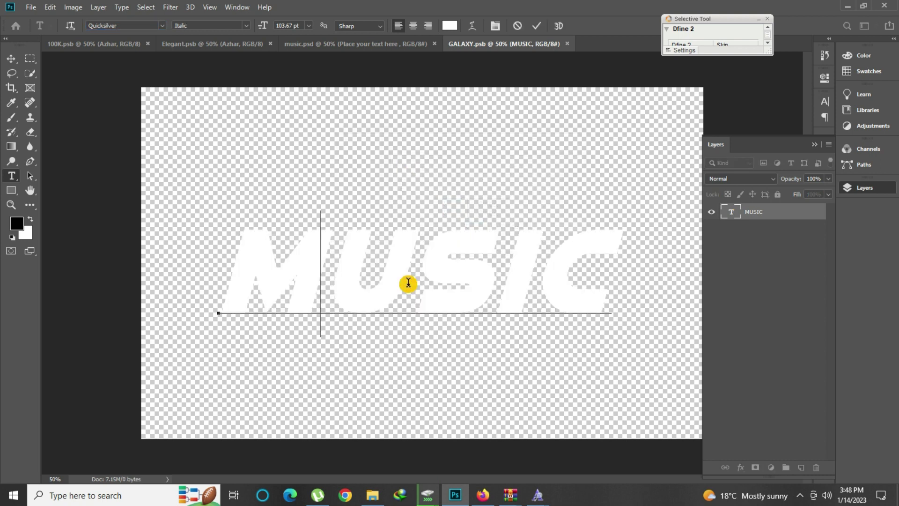
pyautogui.write('HAR')
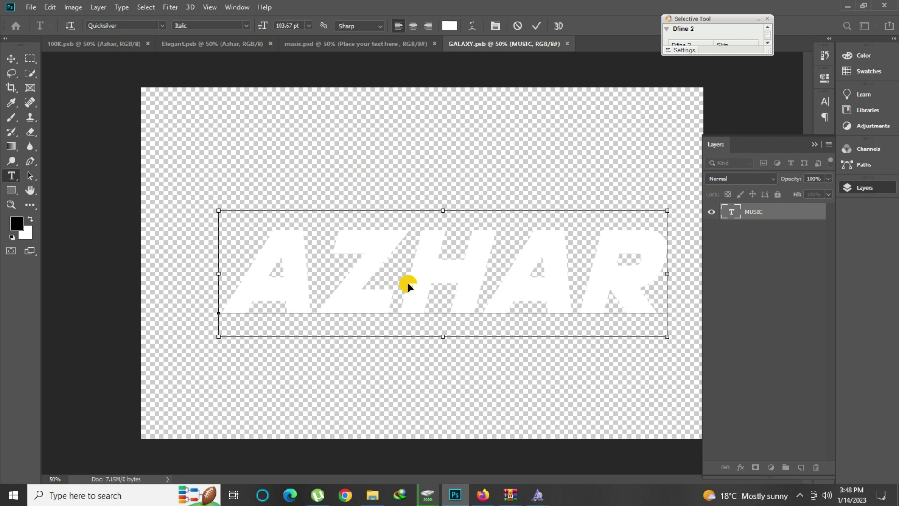
pyautogui.moveTo(427, 280); pyautogui.dragTo(421, 275)
pyautogui.click(302, 138)
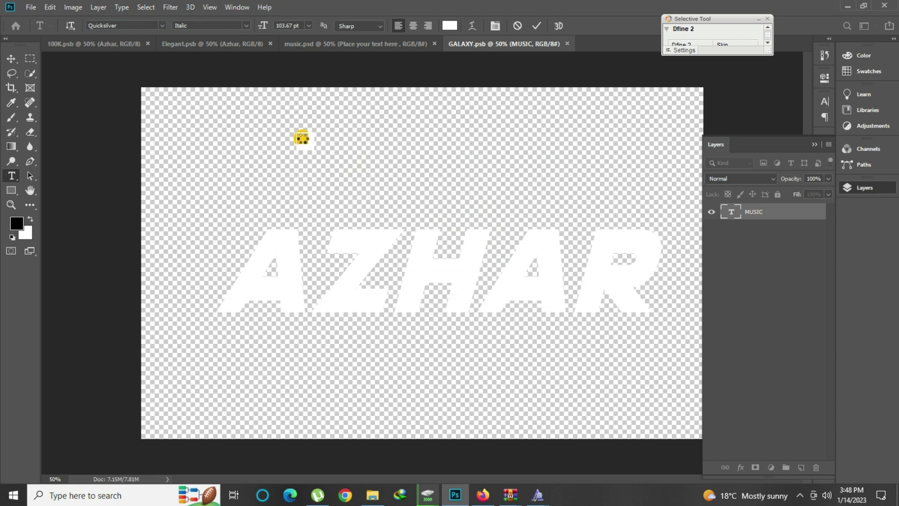
# Step: In music.psd, toggle the Effect group's visibility and fit the AZHAR artwork on screen
pyautogui.click(358, 44)
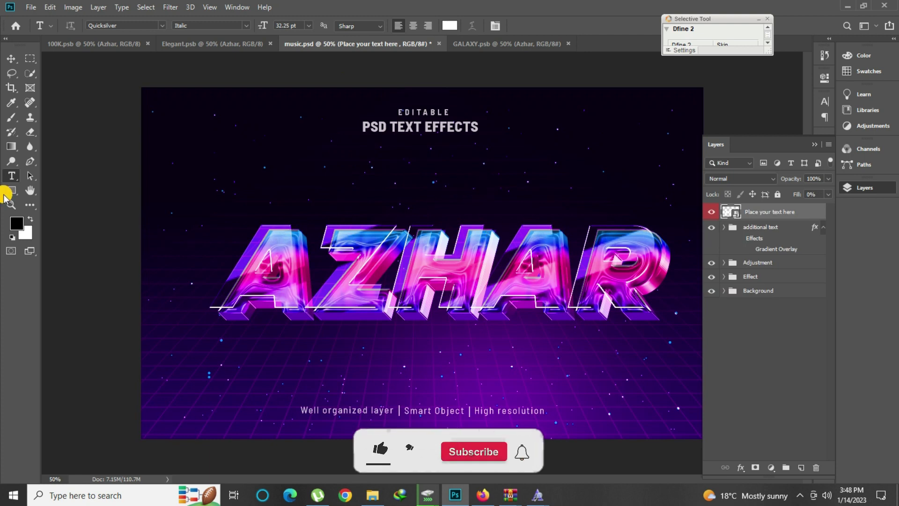
pyautogui.click(11, 190)
pyautogui.click(711, 276)
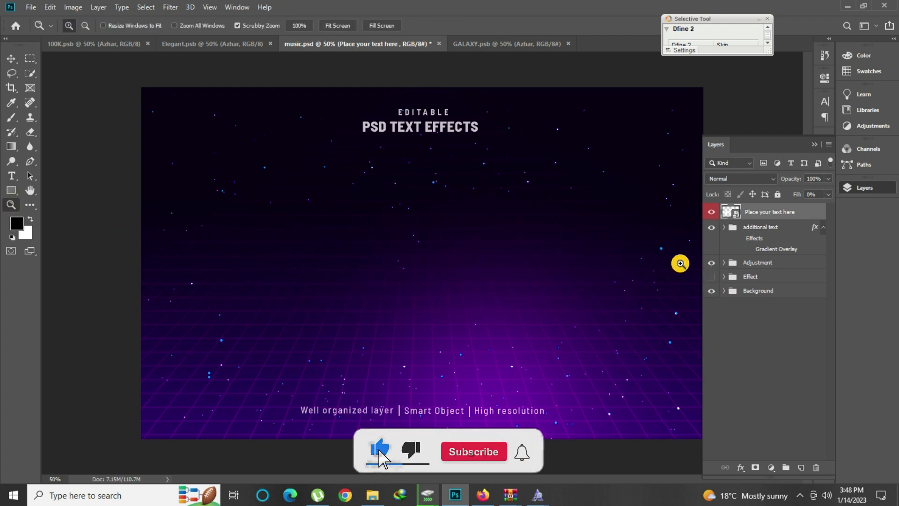
pyautogui.click(711, 276)
pyautogui.click(412, 253)
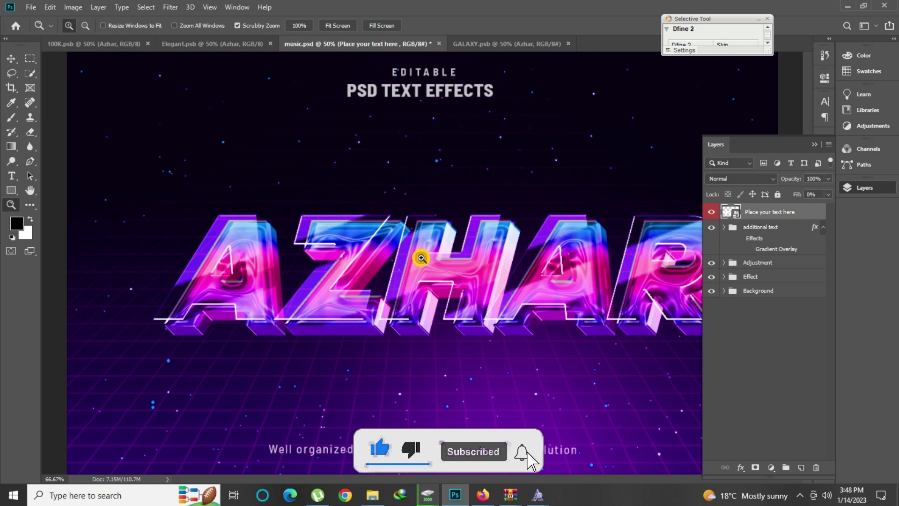
pyautogui.click(421, 257)
pyautogui.rightClick(328, 201)
pyautogui.click(358, 209)
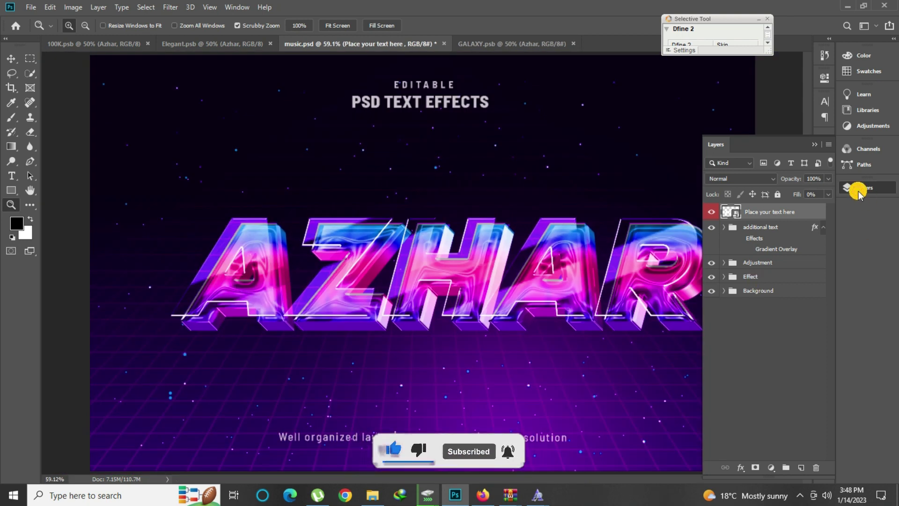
pyautogui.click(858, 190)
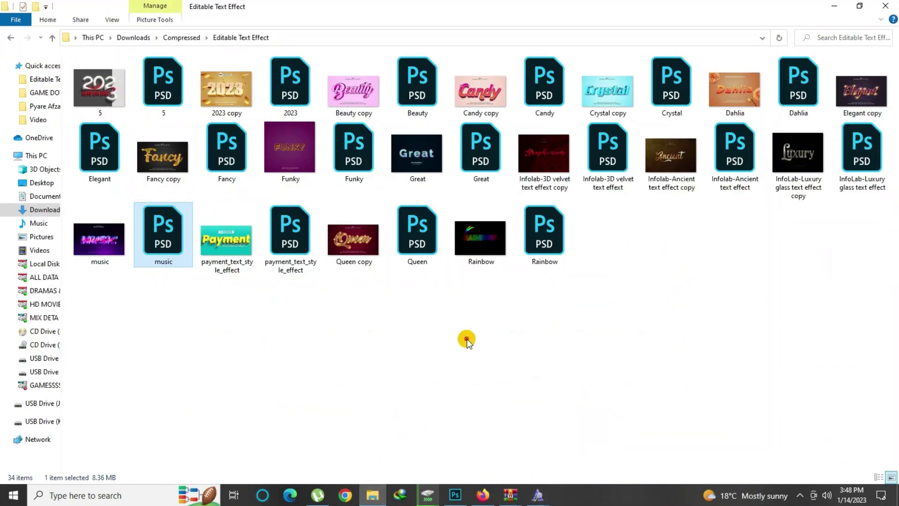
# Step: Preview the payment image, then show Properties for all 34 files (569 MB) in Editable Text Effect
pyautogui.click(467, 340)
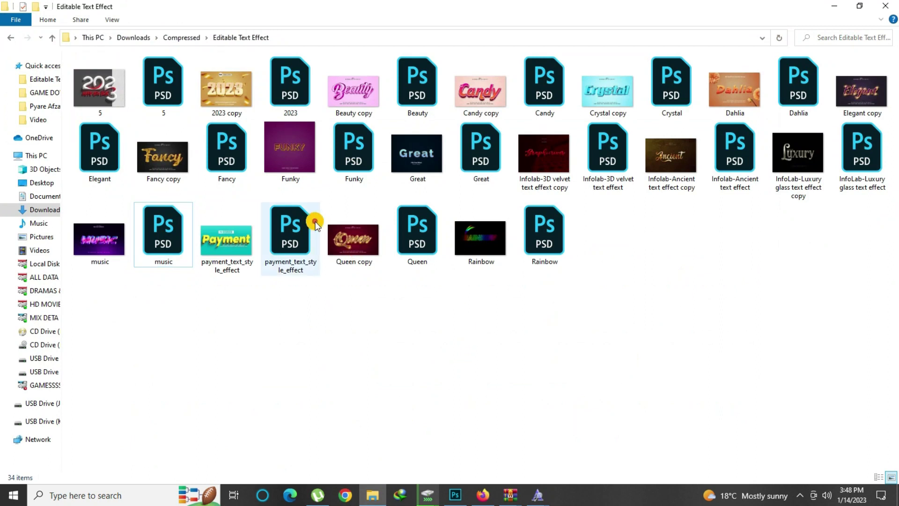
pyautogui.doubleClick(232, 251)
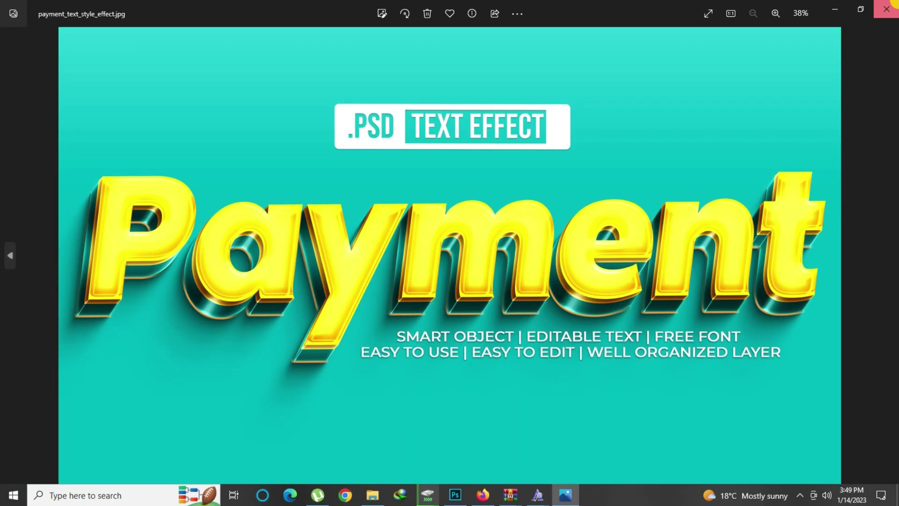
pyautogui.click(889, 5)
pyautogui.hotkey('ctrl', 'a')
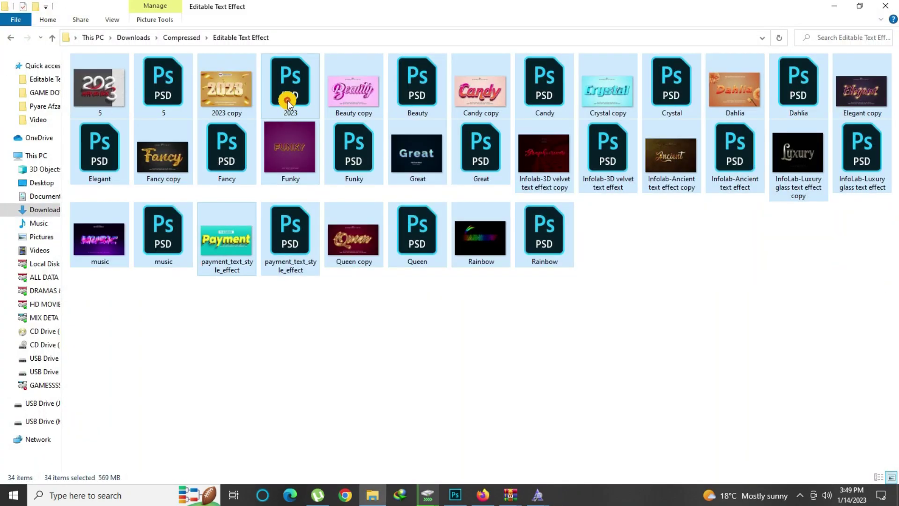
pyautogui.rightClick(317, 309)
pyautogui.click(311, 312)
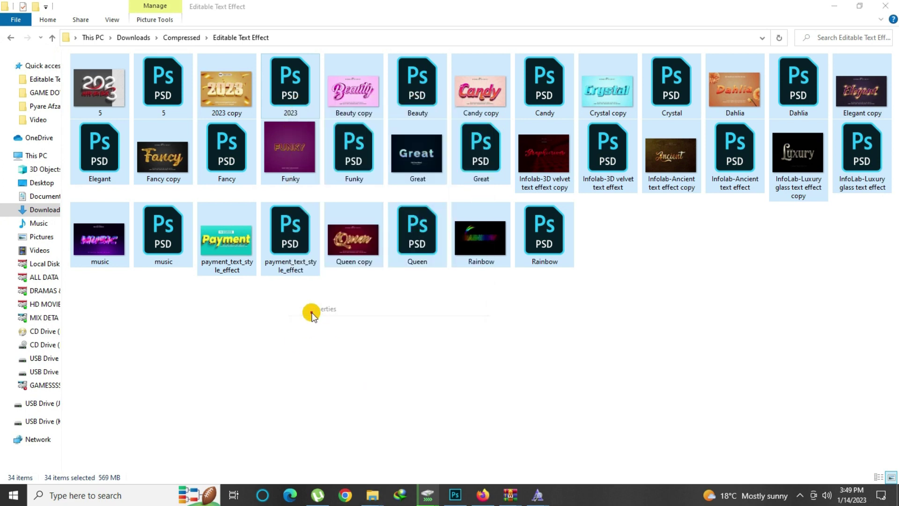